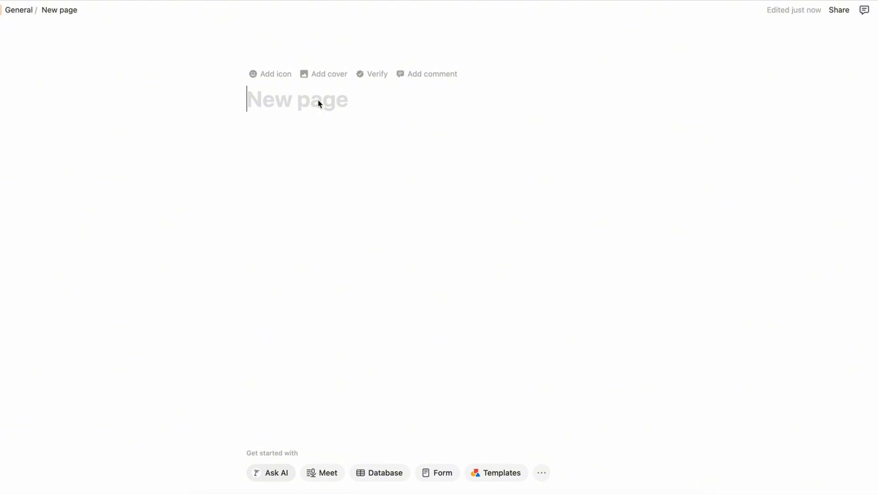
# Title the new page "Social Media Dashboard"
pyautogui.write('Soci')
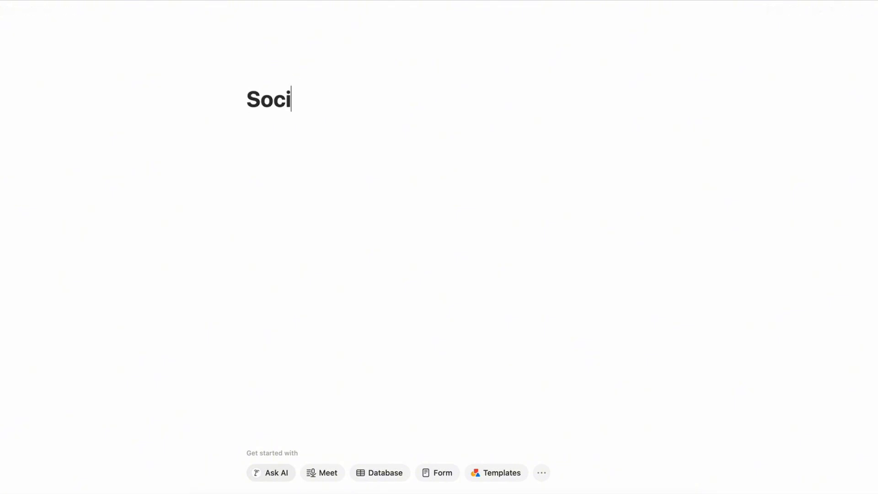
pyautogui.write('al Media ')
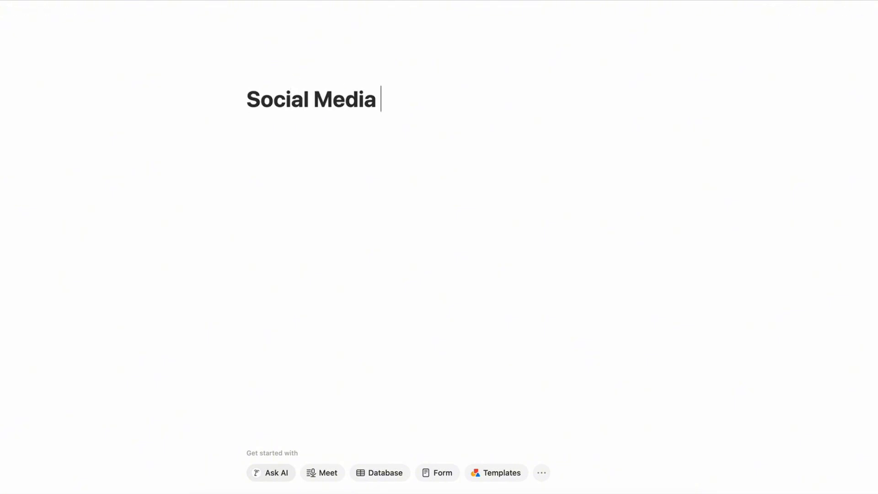
pyautogui.write('Dashboard')
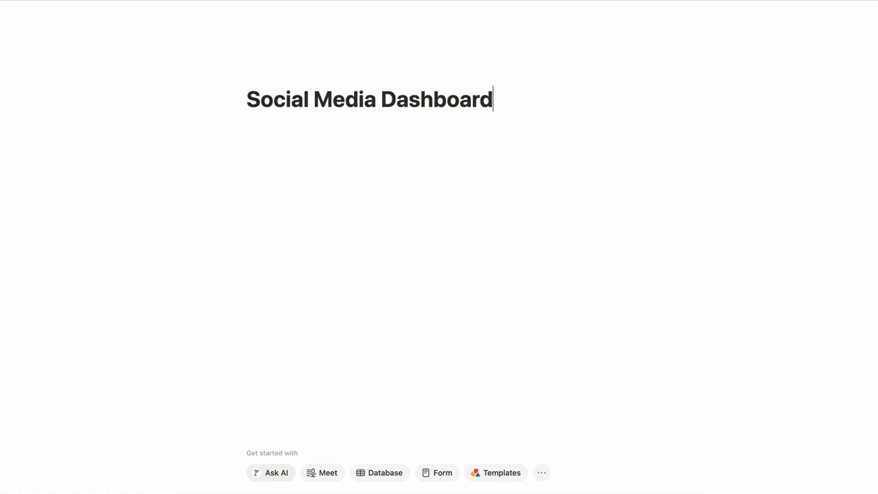
# Add a sub-page block inside the Social Media Dashboard page and title it "Content Calendar"
pyautogui.click(279, 128)
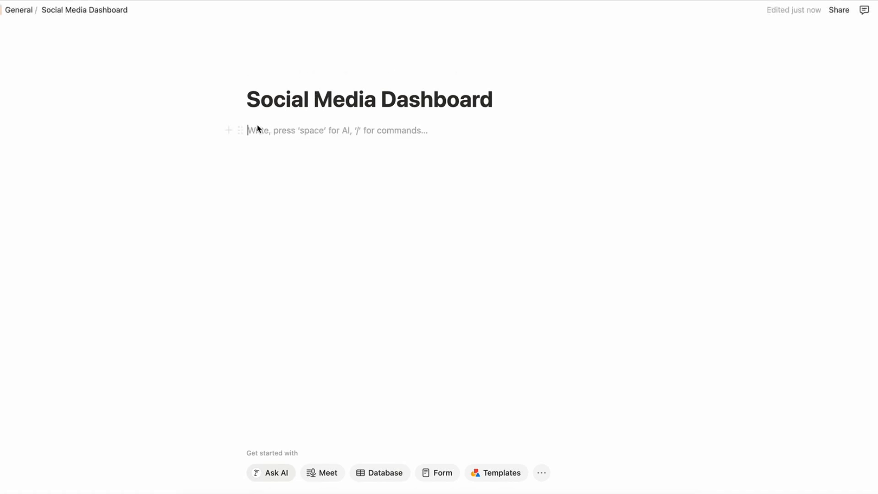
pyautogui.click(229, 132)
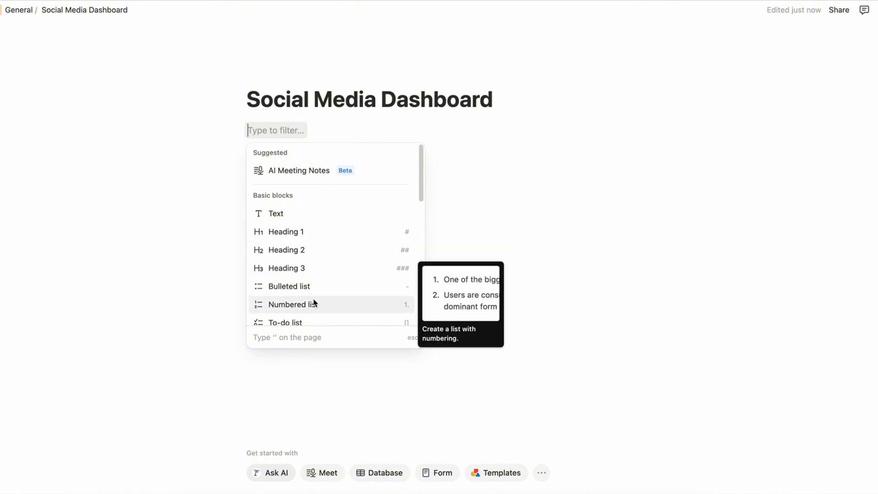
pyautogui.scroll(-4, 313, 303)
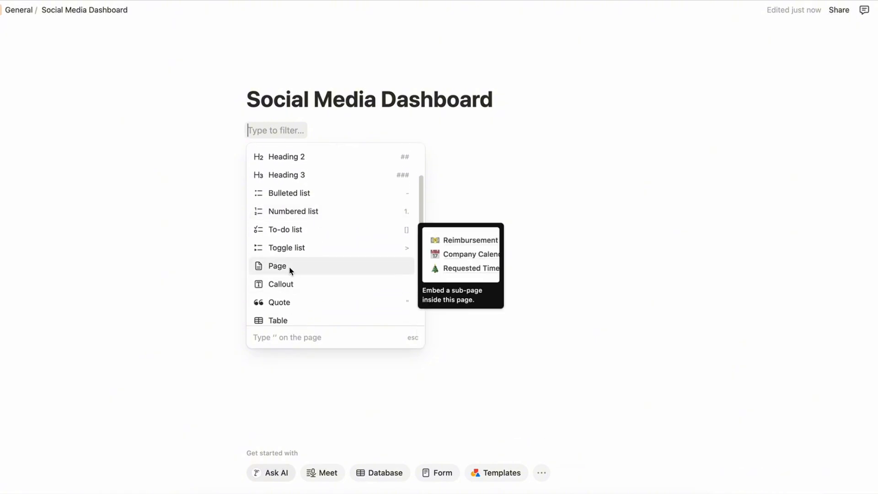
pyautogui.click(289, 269)
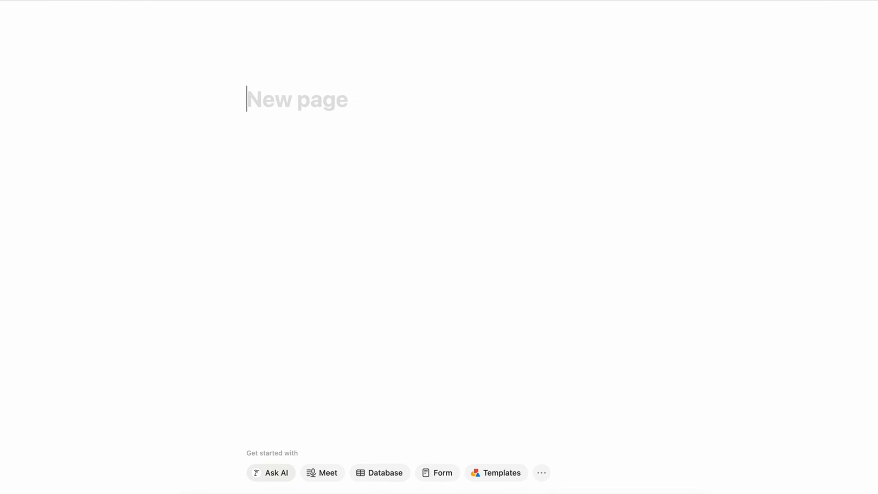
pyautogui.write('Content ')
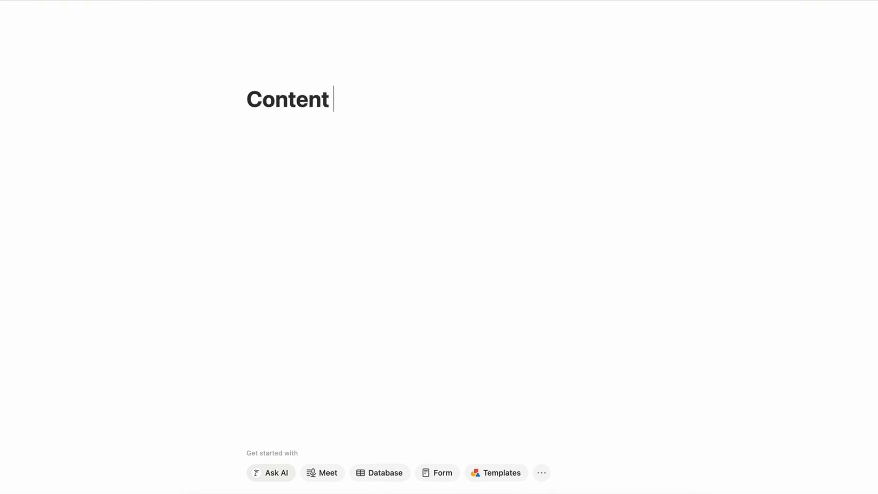
pyautogui.write('Calendar')
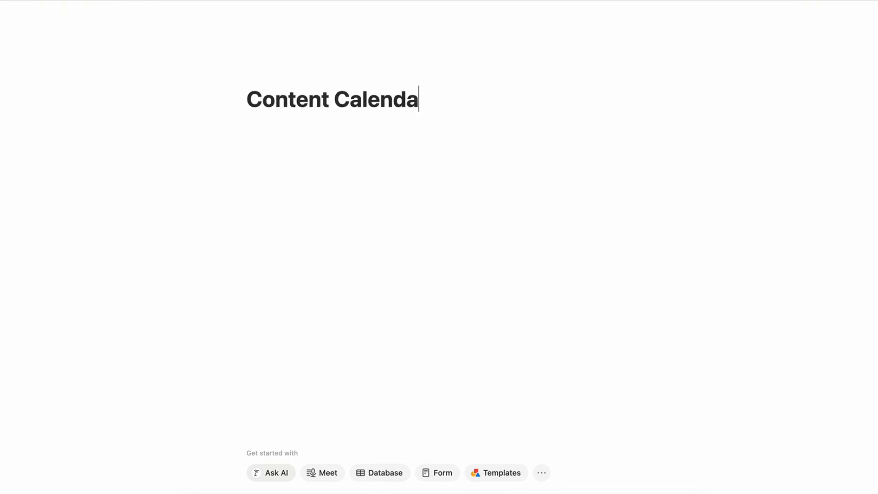
pyautogui.press('Return')
# Give the Content Calendar page a blue diamond emoji icon, then add a cover and open the options for changing it
pyautogui.click(270, 76)
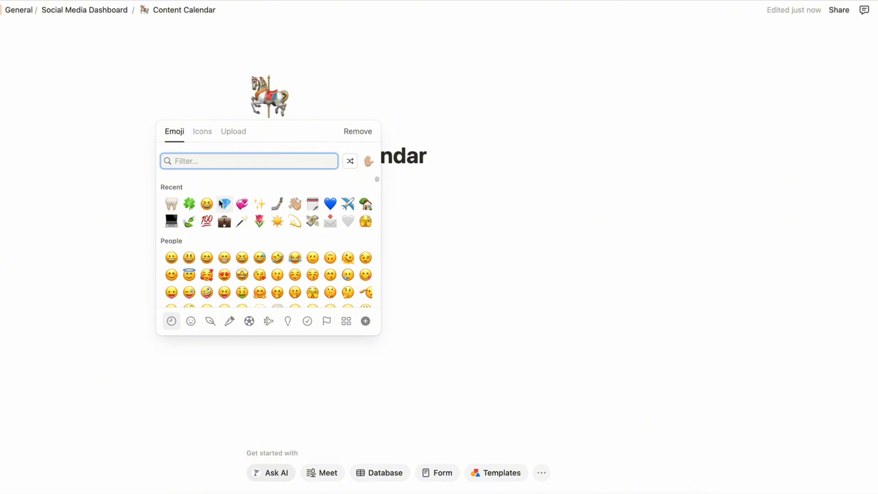
pyautogui.click(224, 204)
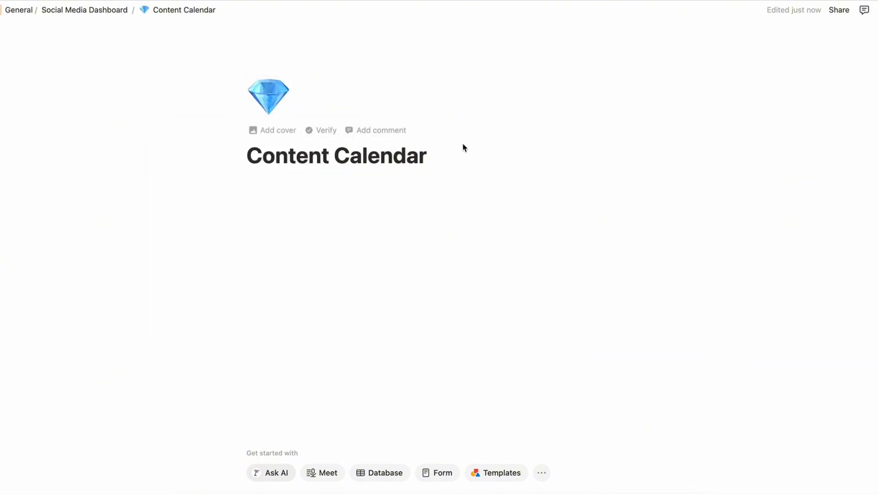
pyautogui.click(276, 131)
pyautogui.click(567, 38)
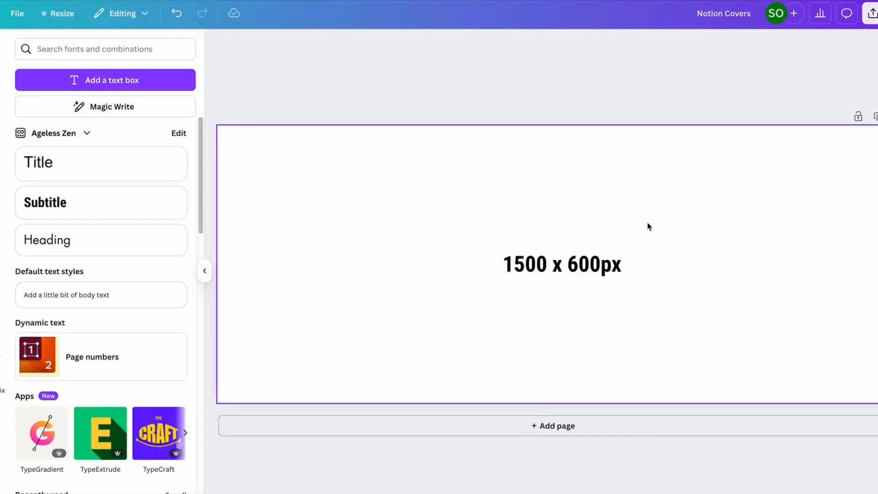
# Switch to Canva, delete the "1500 x 600px" text from the Notion Covers design and fill the background with the brand palette's dark green
pyautogui.click(557, 265)
pyautogui.doubleClick(555, 263)
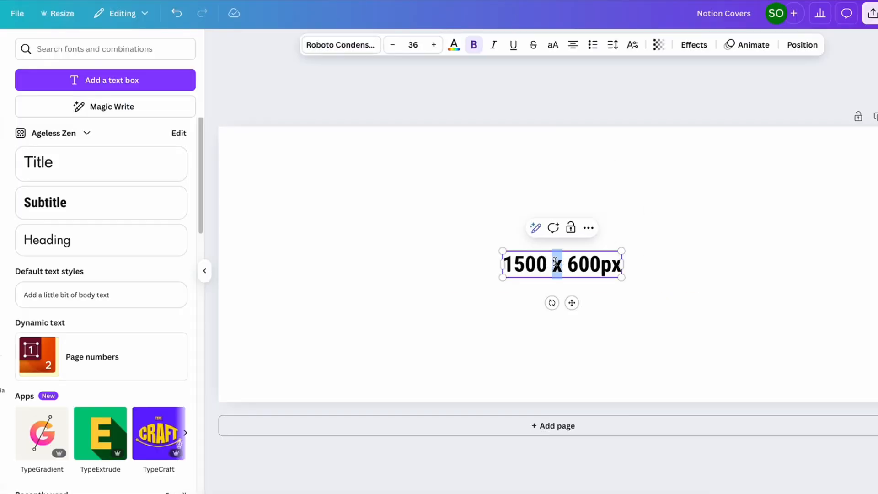
pyautogui.doubleClick(531, 265)
pyautogui.click(598, 265)
pyautogui.doubleClick(598, 265)
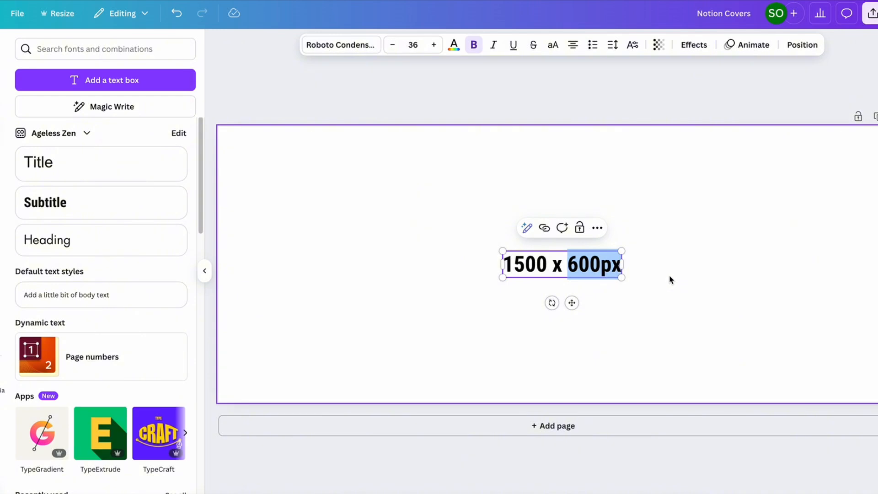
pyautogui.click(669, 280)
pyautogui.click(604, 273)
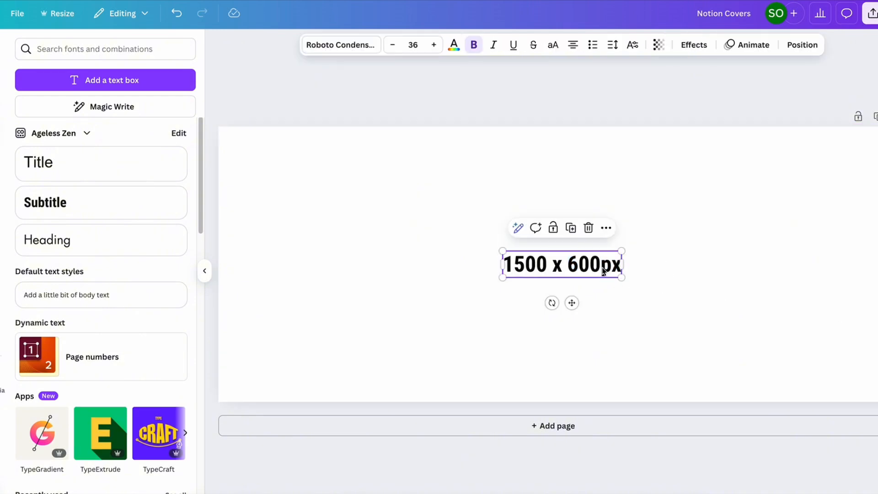
pyautogui.press('Delete')
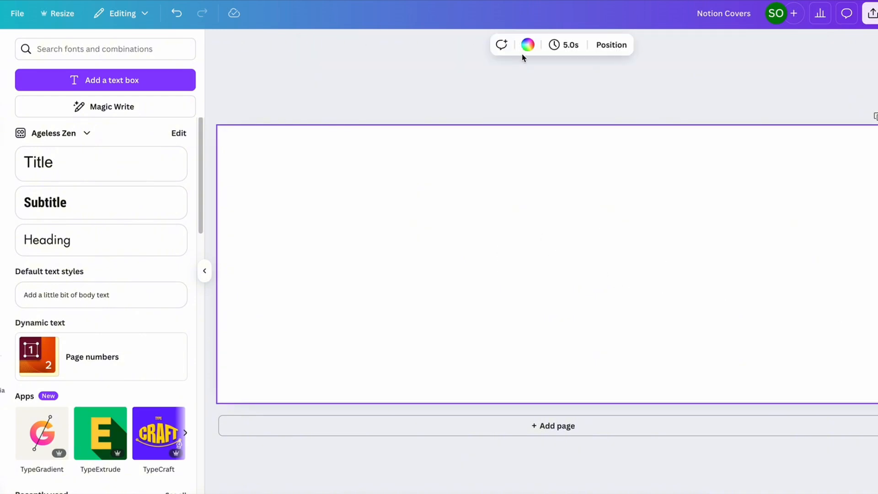
pyautogui.click(527, 46)
pyautogui.click(145, 203)
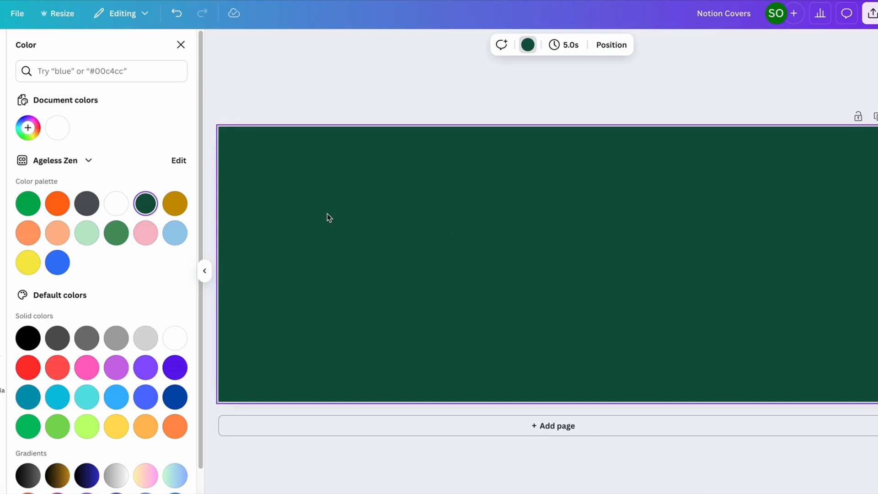
# Add a subtitle-style text reading "Content Calendar" to the centre of the green cover
pyautogui.click(1, 131)
pyautogui.click(75, 201)
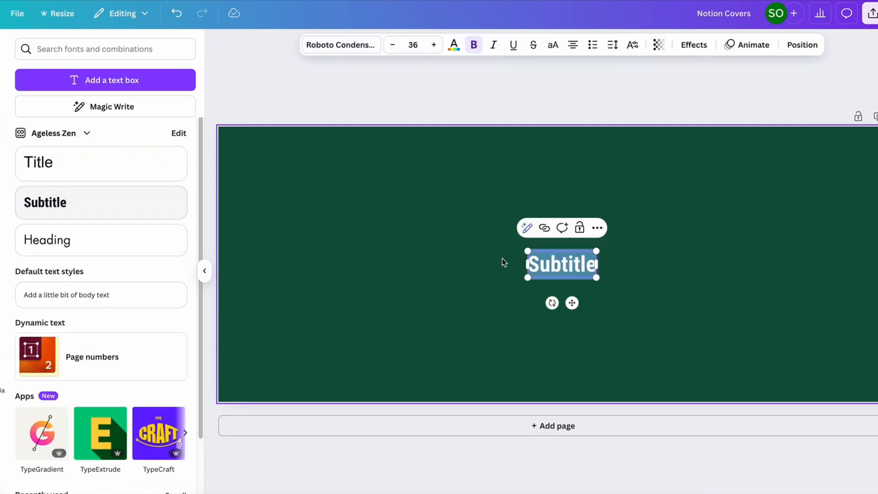
pyautogui.write('Conten')
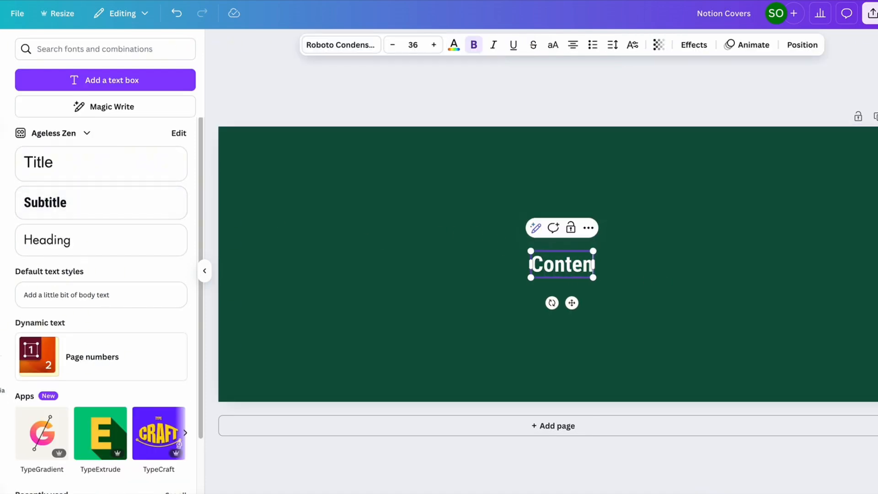
pyautogui.write('t Calendar')
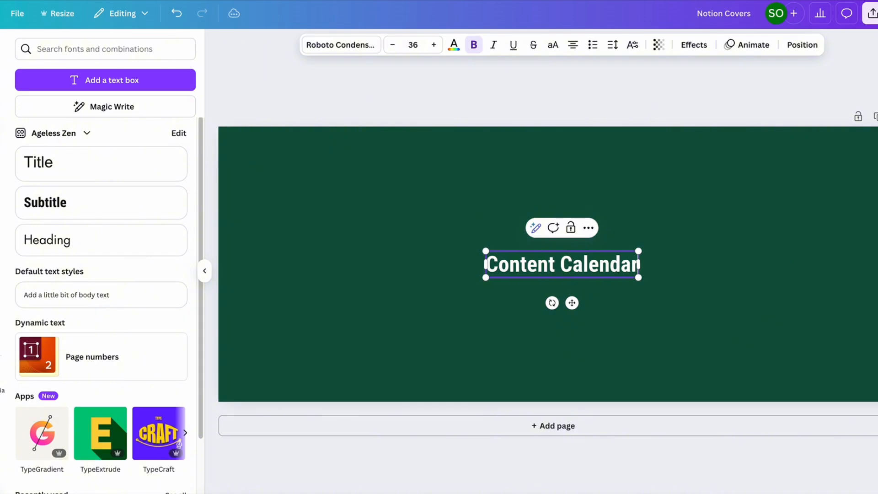
pyautogui.click(728, 308)
# Enlarge the "Content Calendar" text to a font size of about 84.7, keeping it centred on the cover
pyautogui.click(503, 265)
pyautogui.moveTo(485, 251); pyautogui.dragTo(371, 234)
pyautogui.moveTo(640, 278); pyautogui.dragTo(662, 281)
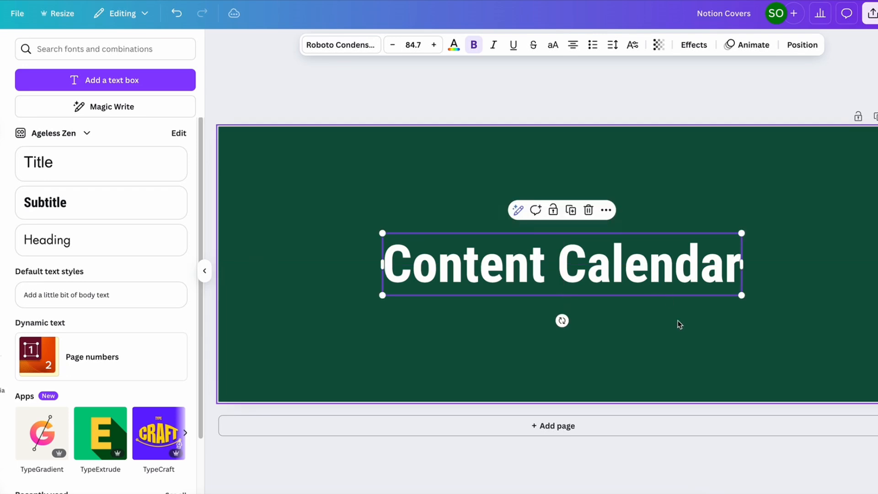
pyautogui.click(710, 357)
# Download the Notion Covers design as a PNG image
pyautogui.click(872, 13)
pyautogui.click(718, 242)
pyautogui.click(789, 266)
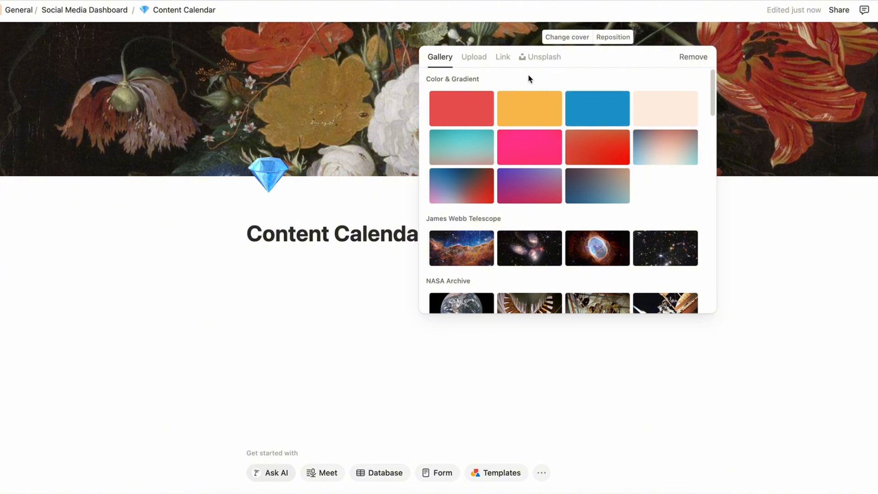
# Switch back to Notion and upload Notion Covers.png from the Downloads folder as the Content Calendar page's cover
pyautogui.click(471, 57)
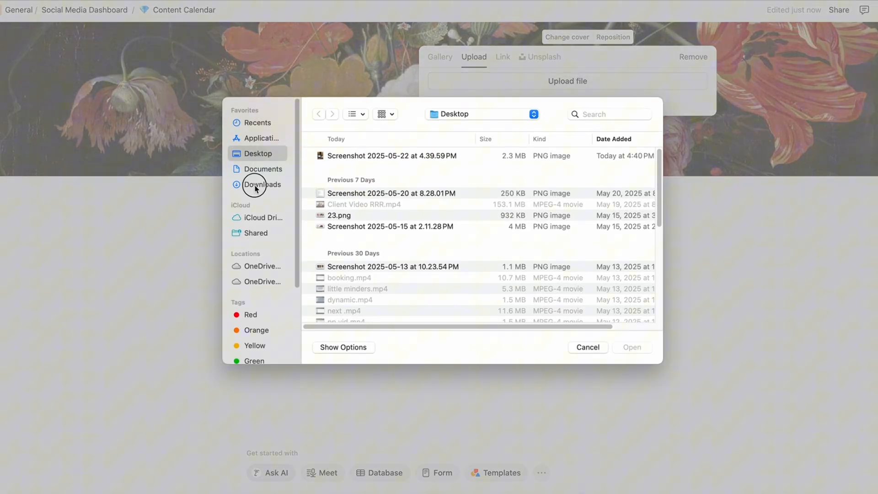
pyautogui.click(256, 184)
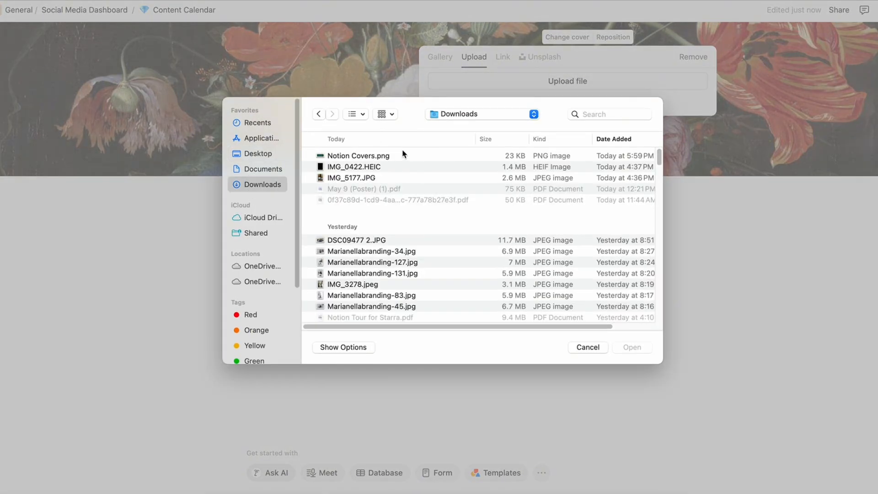
pyautogui.doubleClick(363, 156)
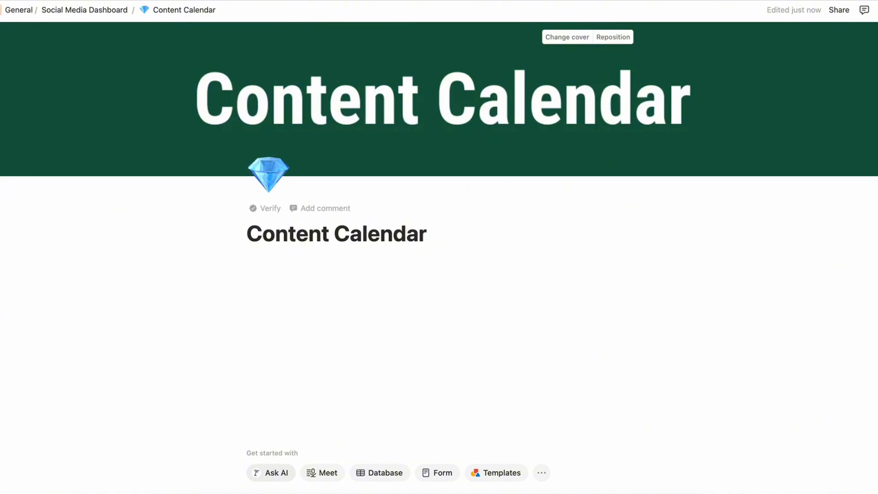
# Turn on full width for the Content Calendar page
pyautogui.click(877, 10)
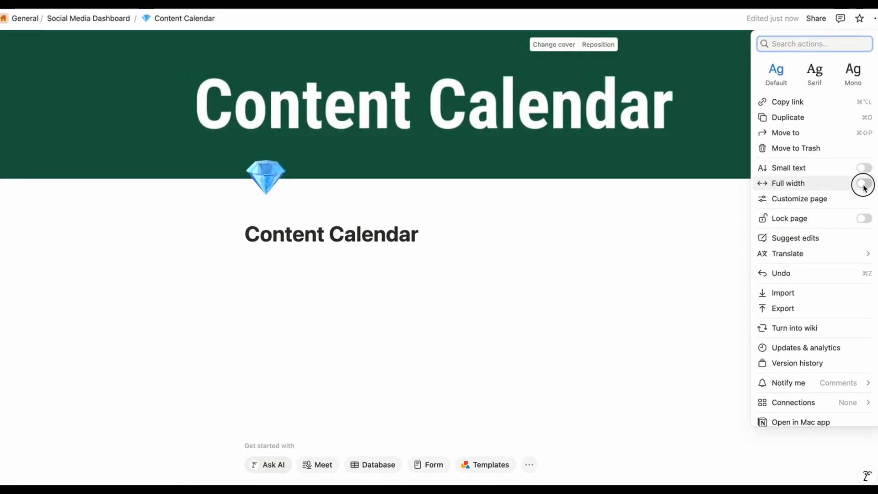
pyautogui.click(862, 184)
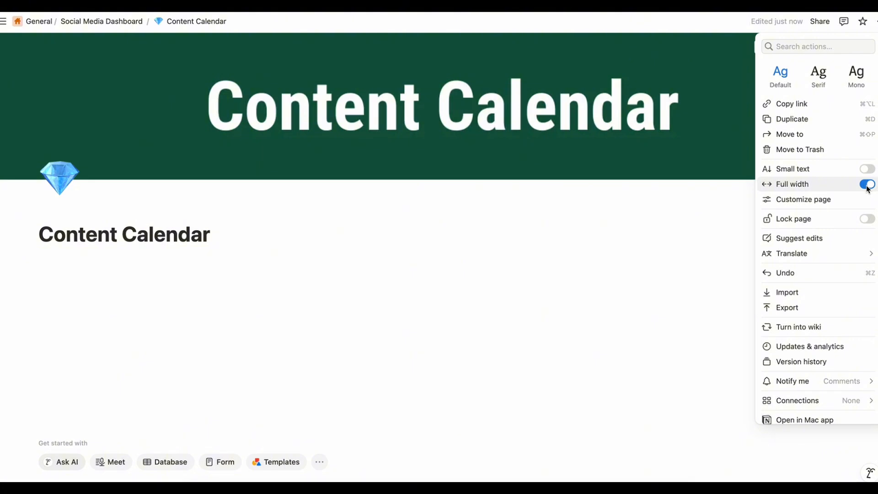
pyautogui.click(866, 184)
pyautogui.click(867, 184)
# Insert a new calendar view database below the page title and close its settings
pyautogui.click(99, 264)
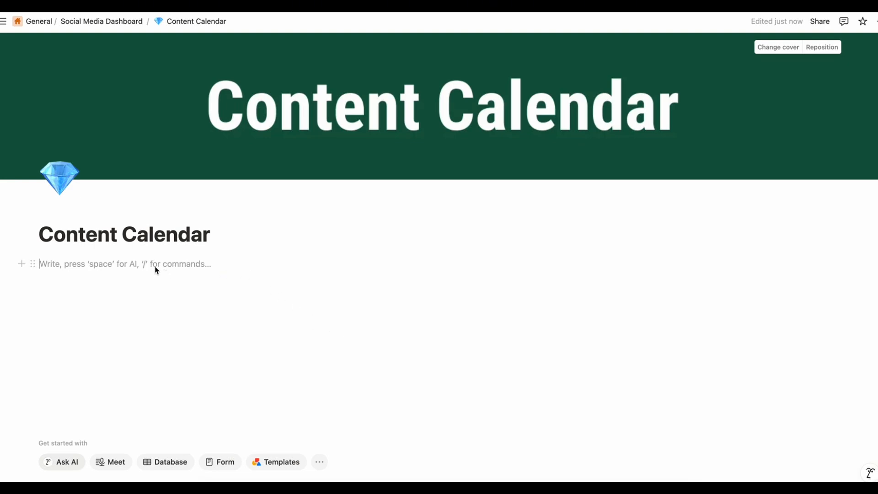
pyautogui.click(23, 266)
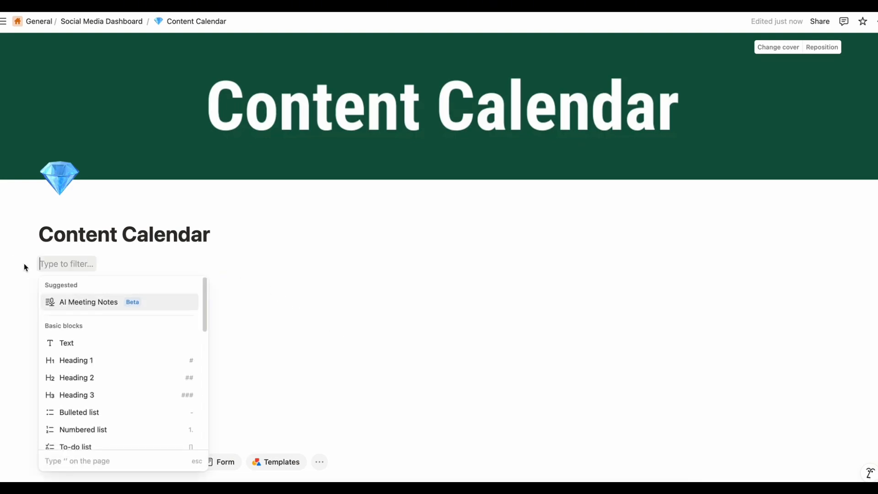
pyautogui.scroll(-6, 112, 397)
pyautogui.scroll(-8, 112, 401)
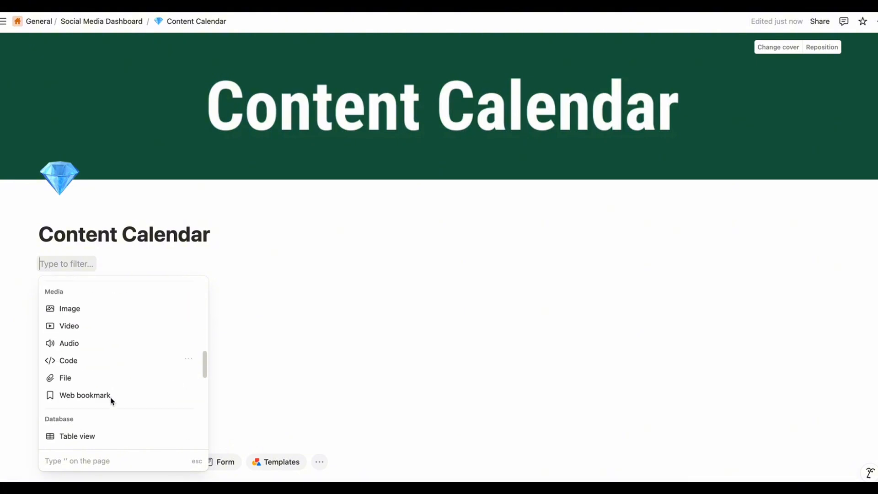
pyautogui.click(102, 411)
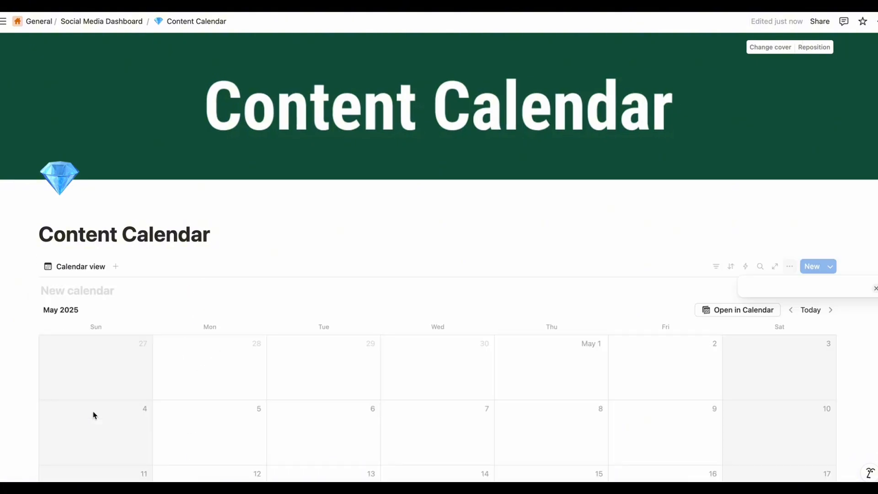
pyautogui.click(575, 303)
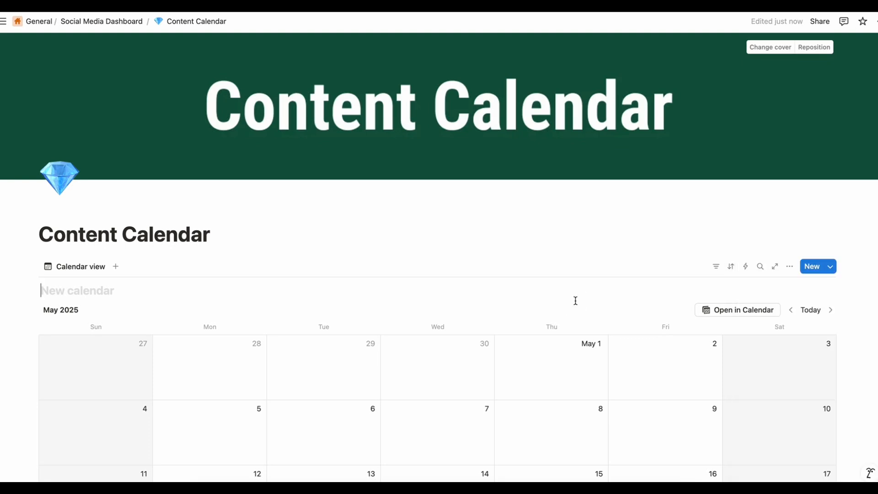
# Hide the database title above the new calendar
pyautogui.scroll(-5, 572, 323)
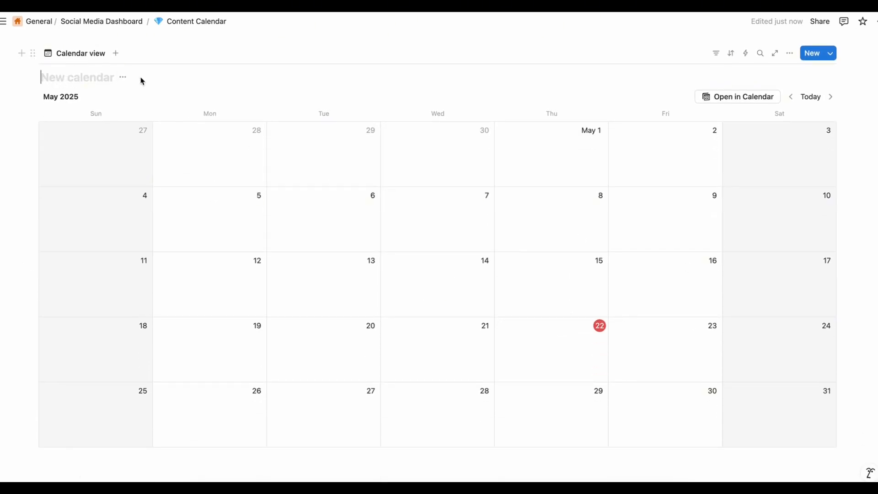
pyautogui.click(124, 78)
pyautogui.click(149, 132)
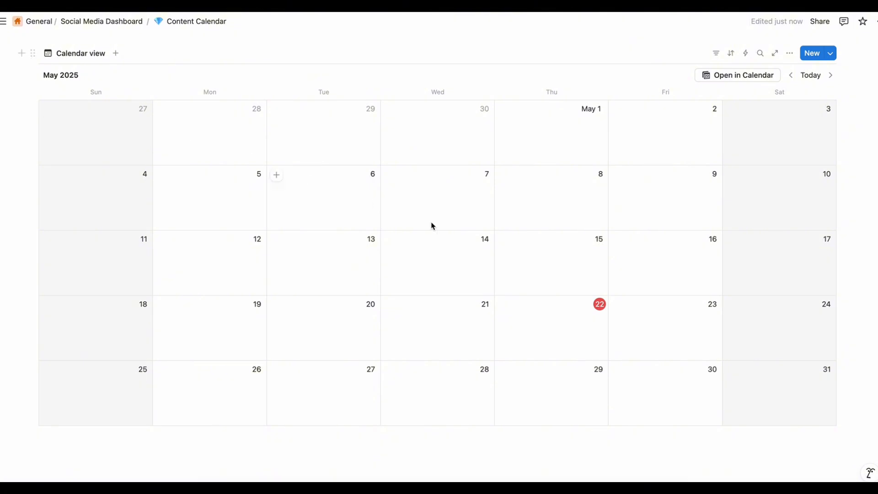
pyautogui.scroll(5, 464, 286)
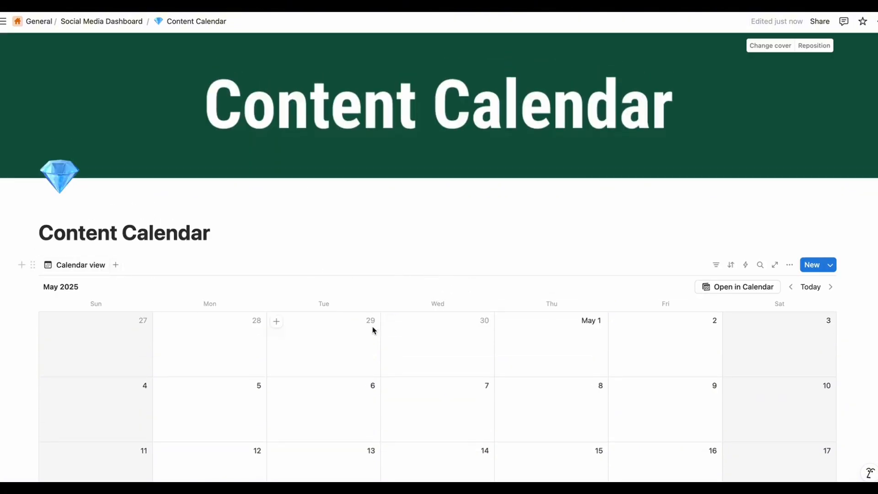
# Add a calendar item on May 29, 2025 titled "Idea 1" and give it a tooth icon
pyautogui.scroll(-3, 373, 330)
pyautogui.scroll(-1, 366, 183)
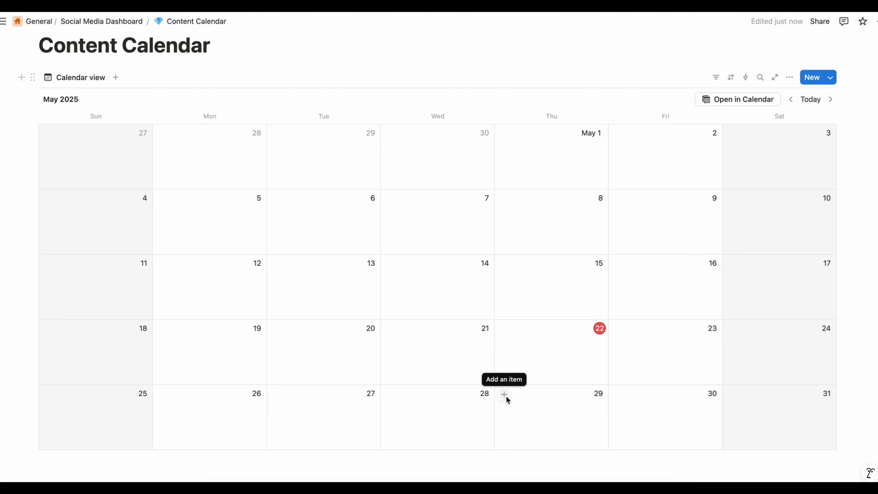
pyautogui.click(504, 395)
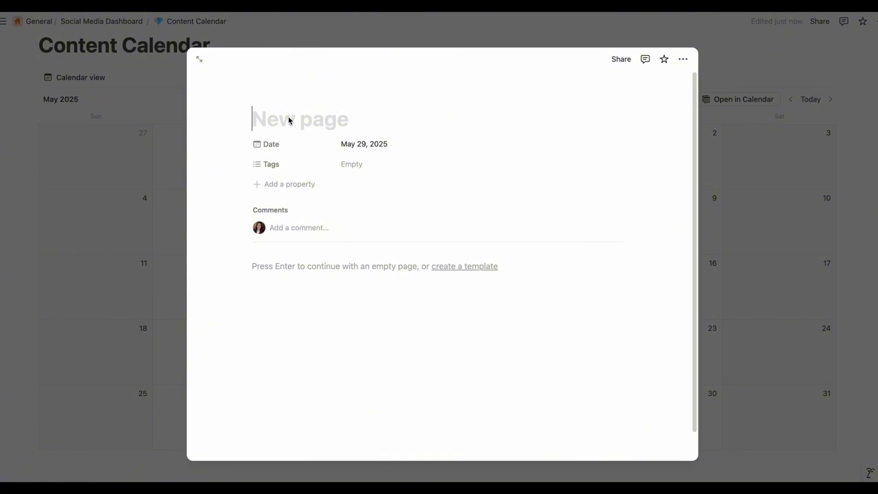
pyautogui.write('Idea 1')
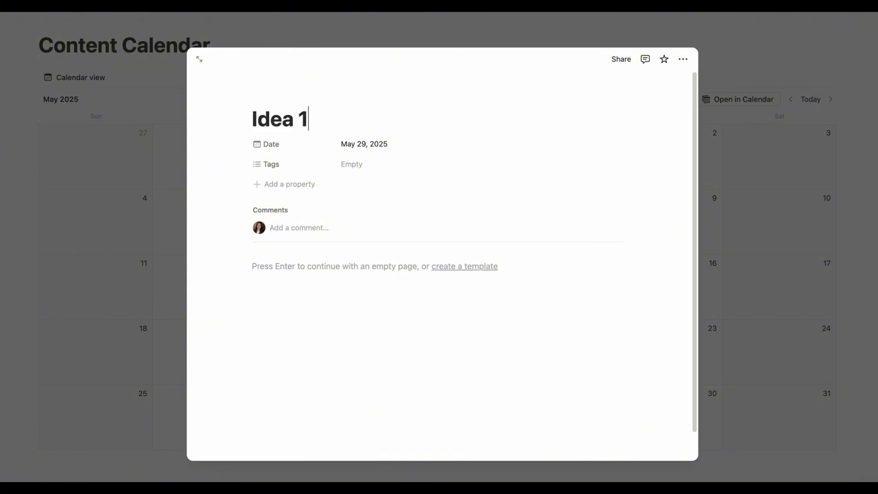
pyautogui.click(276, 94)
pyautogui.click(228, 247)
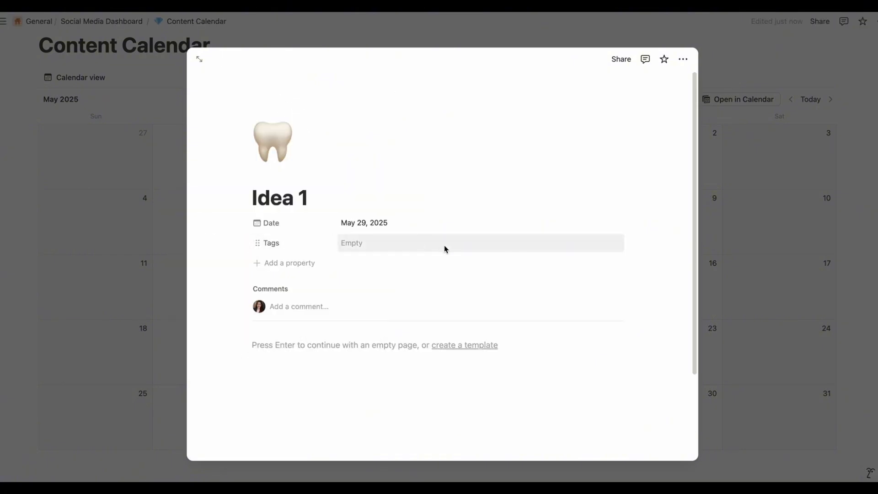
pyautogui.click(305, 348)
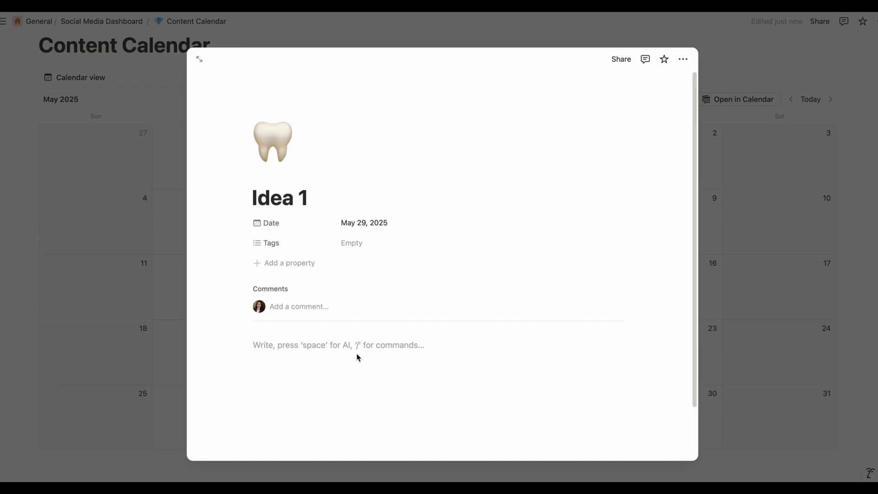
pyautogui.press('super+z')
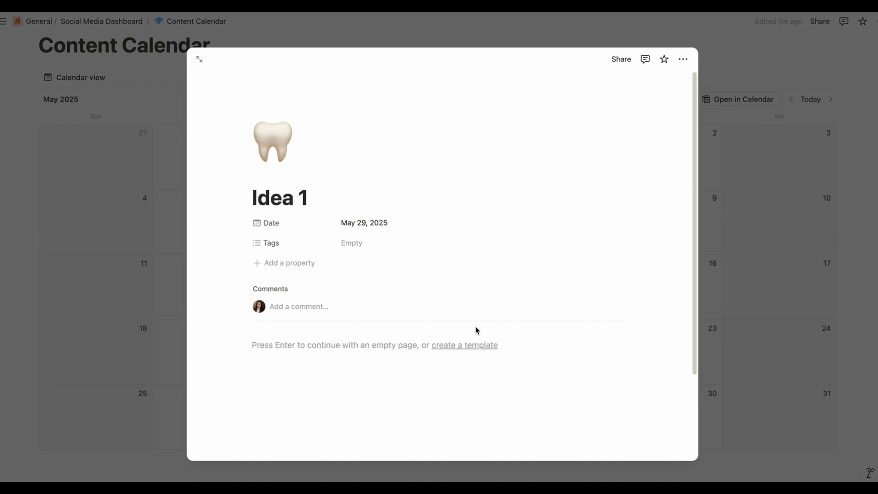
pyautogui.click(767, 299)
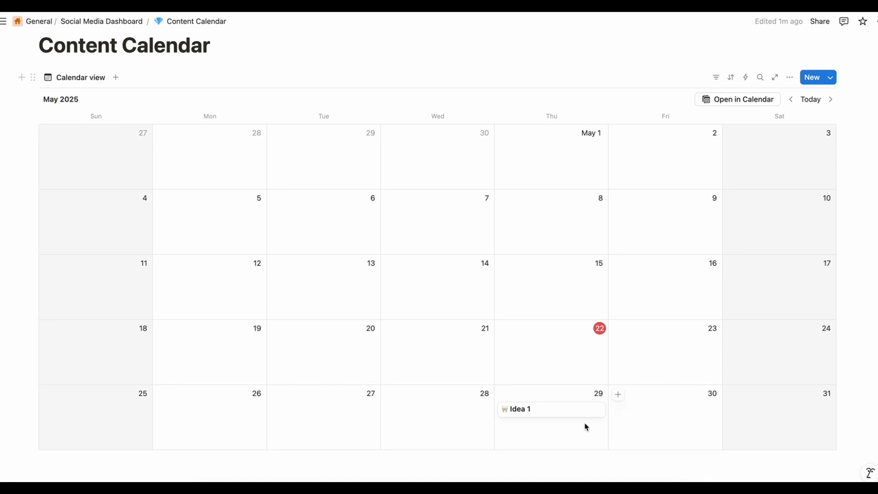
pyautogui.click(566, 414)
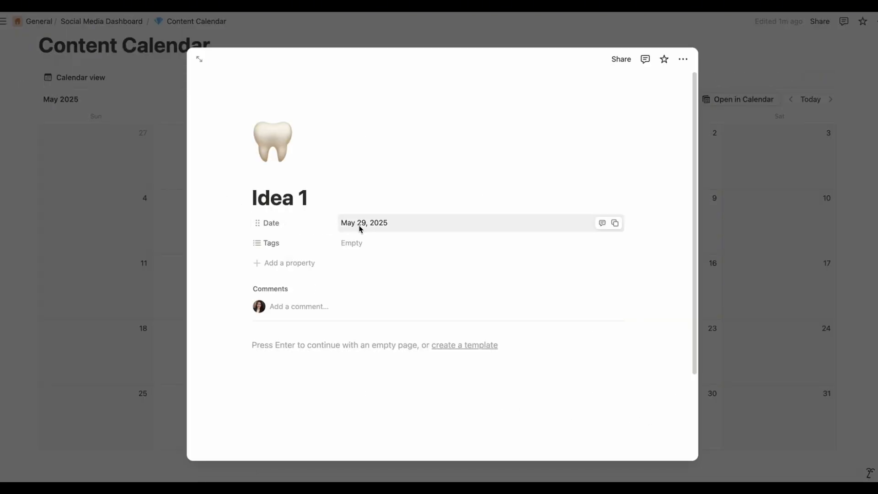
# Rename the Tags property of the Idea 1 item to "Content Pillars"
pyautogui.click(300, 247)
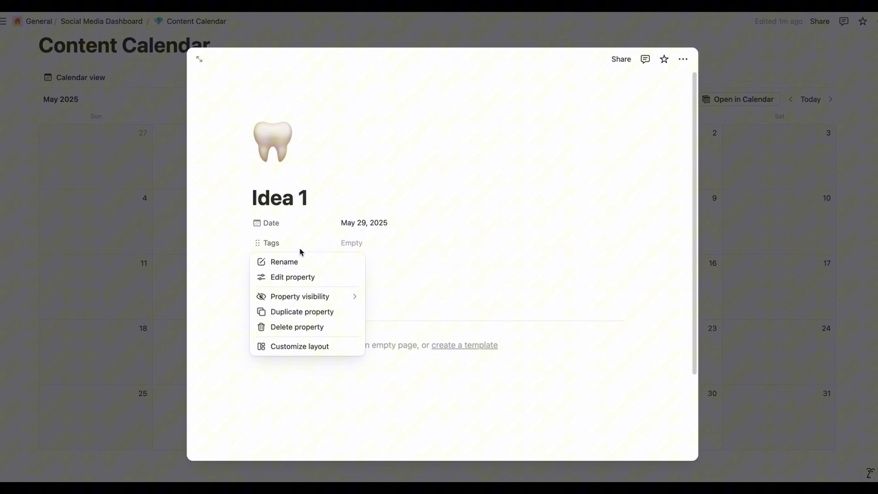
pyautogui.click(295, 276)
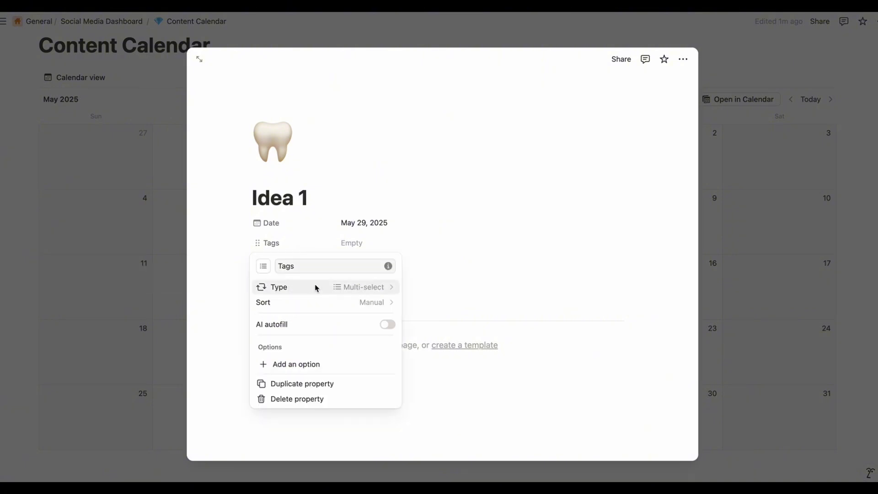
pyautogui.doubleClick(304, 269)
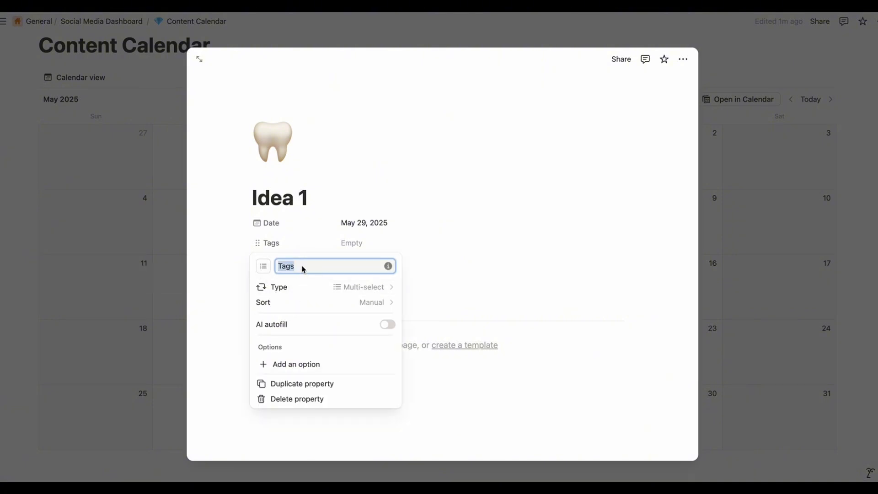
pyautogui.press('BackSpace')
pyautogui.write('Content Pillar')
pyautogui.click(462, 294)
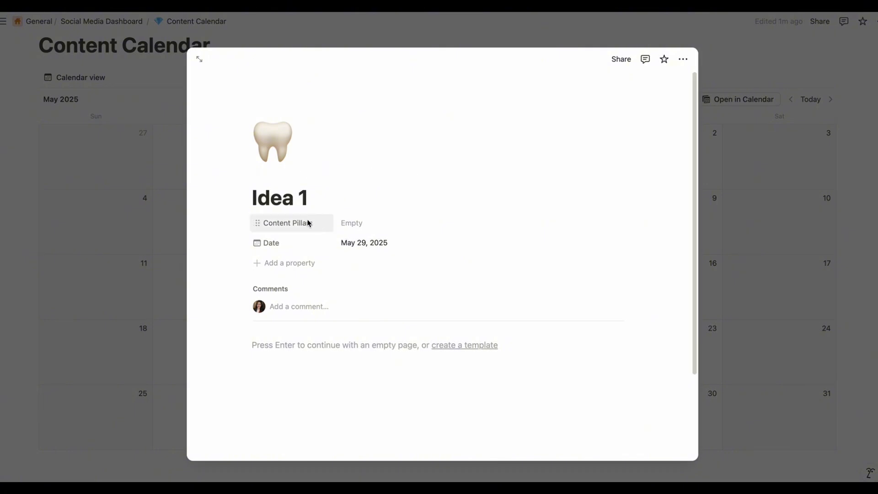
# Add a Select property named "Status" to the Idea 1 item
pyautogui.click(286, 269)
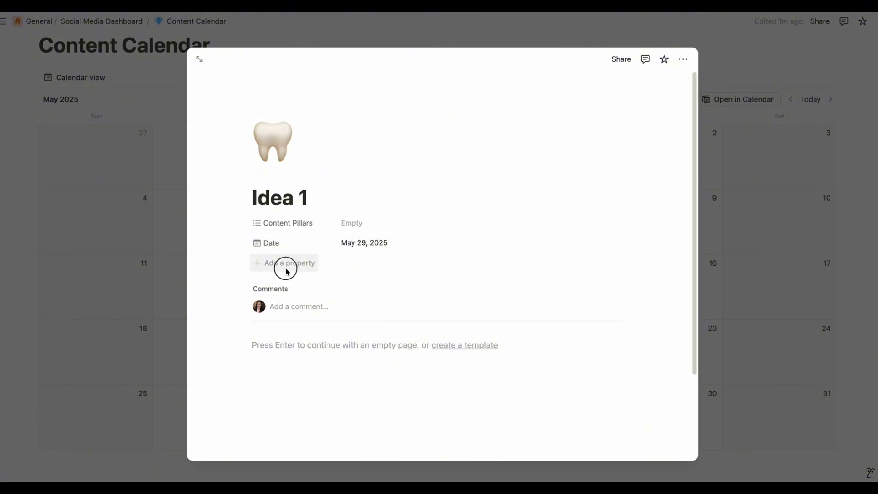
pyautogui.click(288, 265)
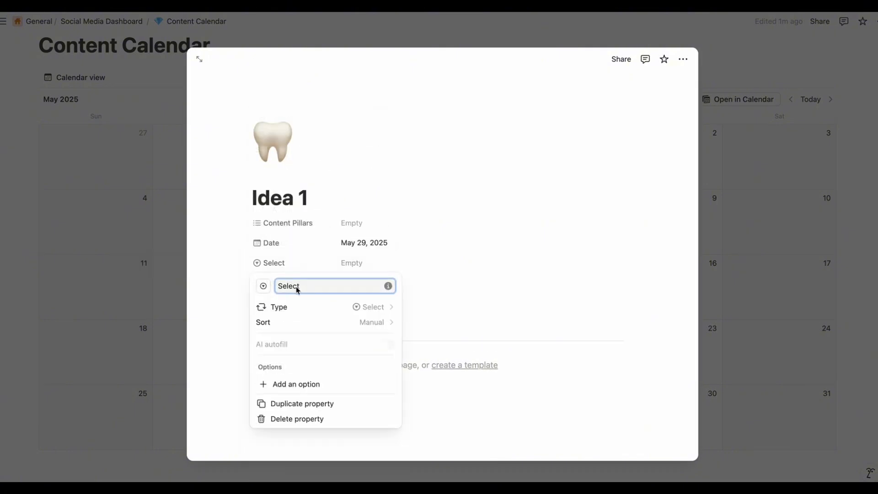
pyautogui.write('Statud')
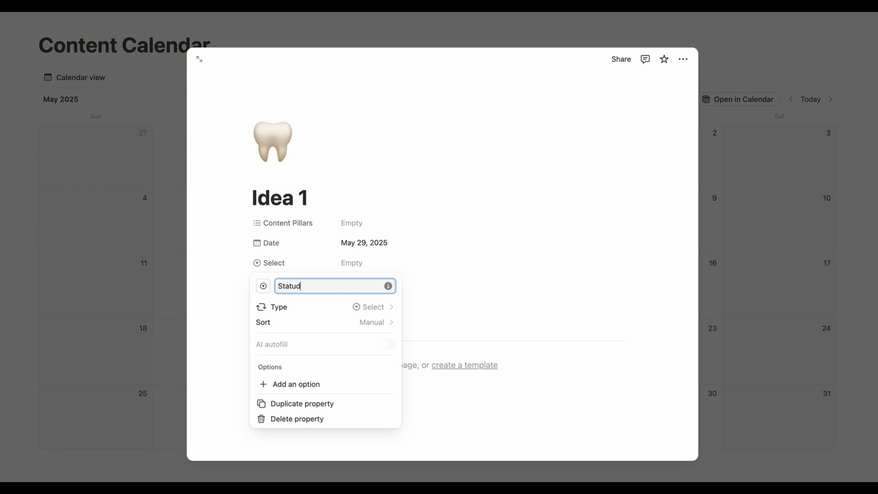
pyautogui.click(441, 317)
# Add a Multi-select property named "Goal" to the Idea 1 item
pyautogui.click(274, 285)
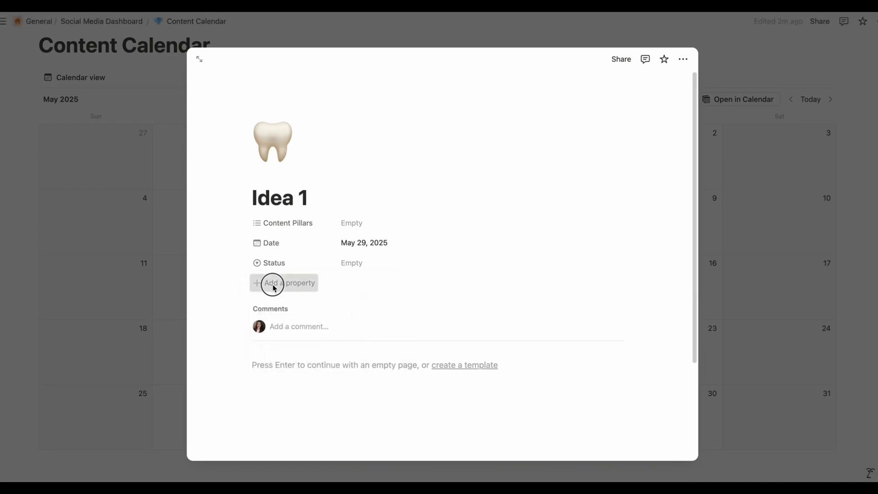
pyautogui.click(301, 281)
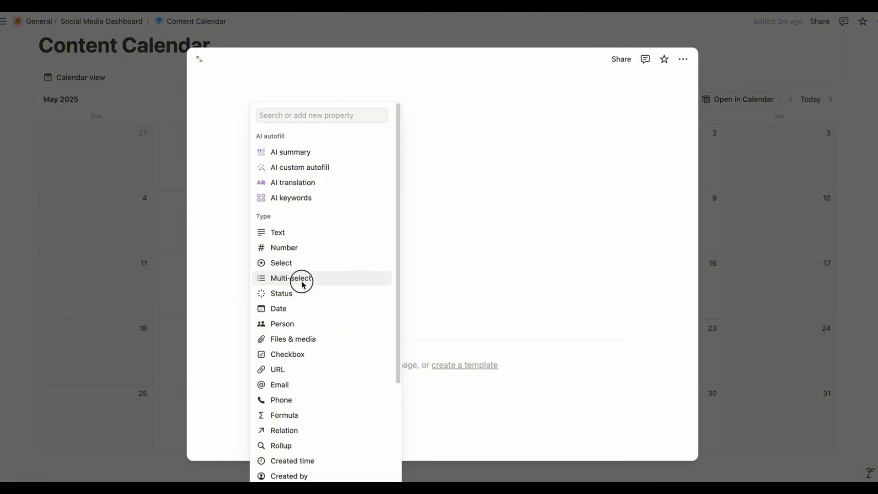
pyautogui.click(307, 288)
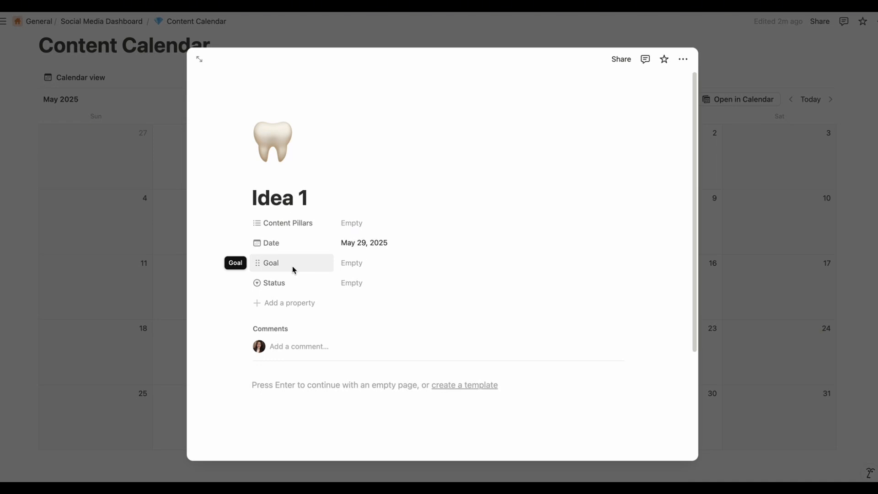
# Create and assign the Goal options Awareness, Followers, Leads and Engagement
pyautogui.click(354, 265)
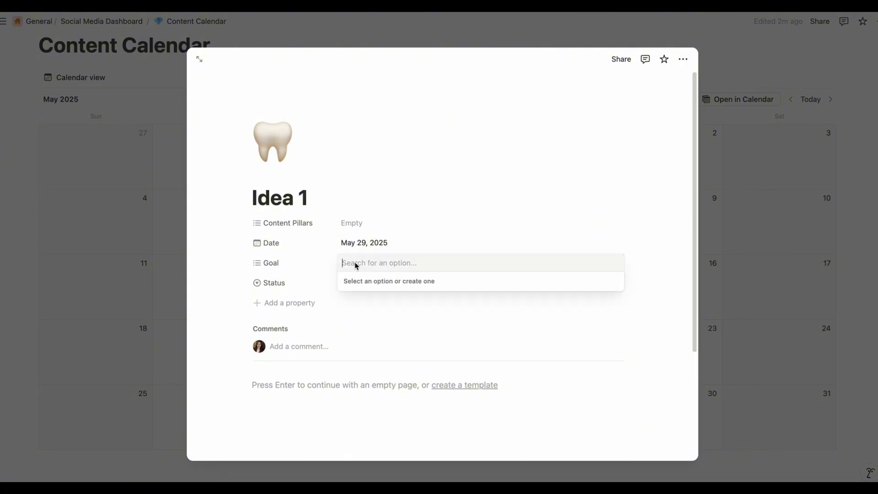
pyautogui.write('A')
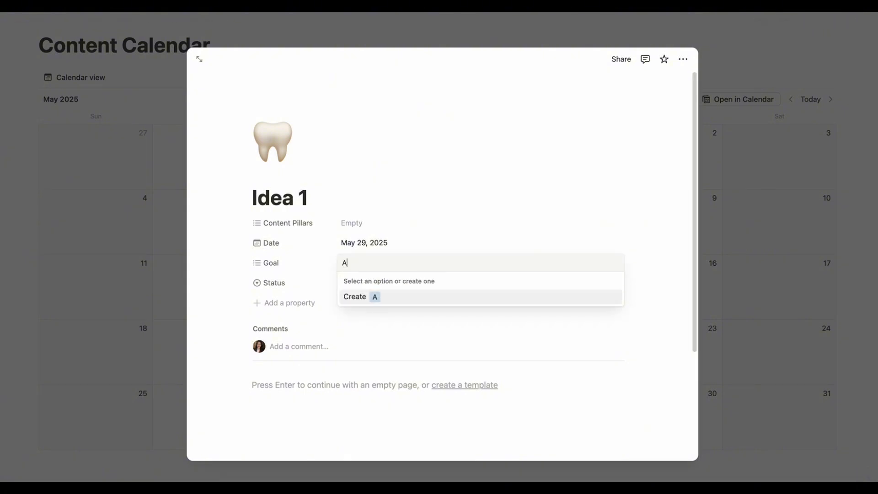
pyautogui.write('wareness')
pyautogui.press('Return')
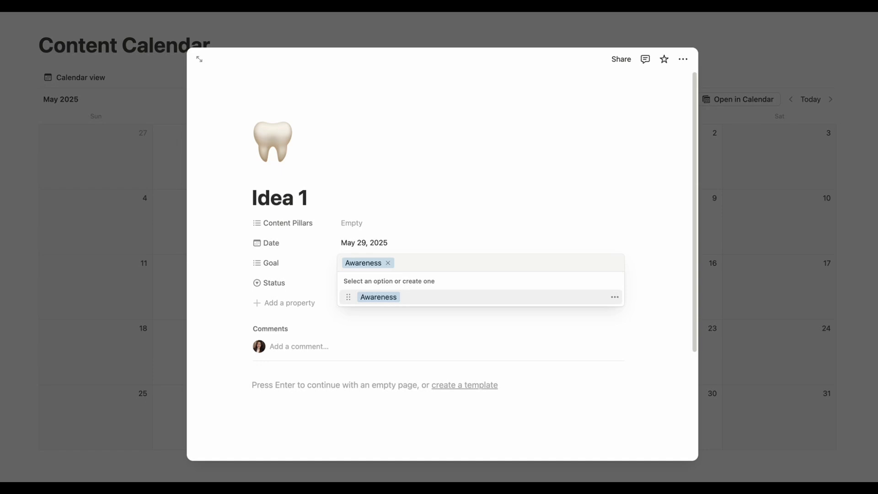
pyautogui.write('Followe')
pyautogui.write('rs')
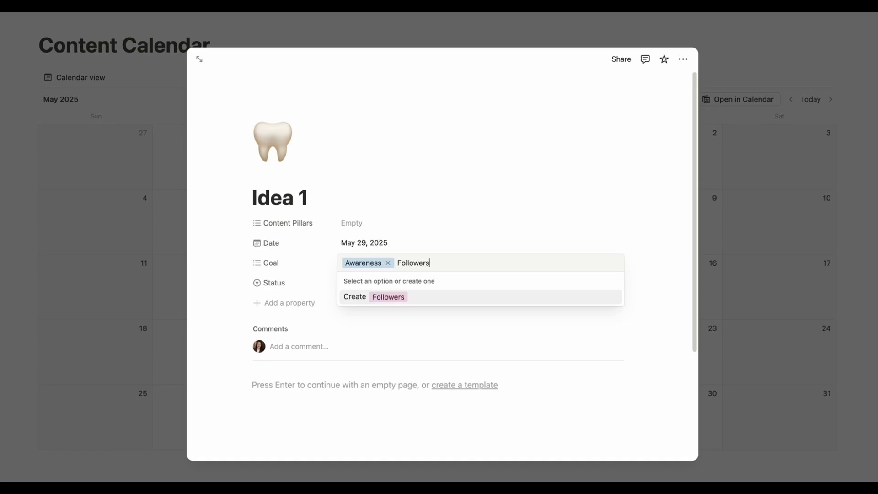
pyautogui.press('Return')
pyautogui.write('Leads')
pyautogui.press('Return')
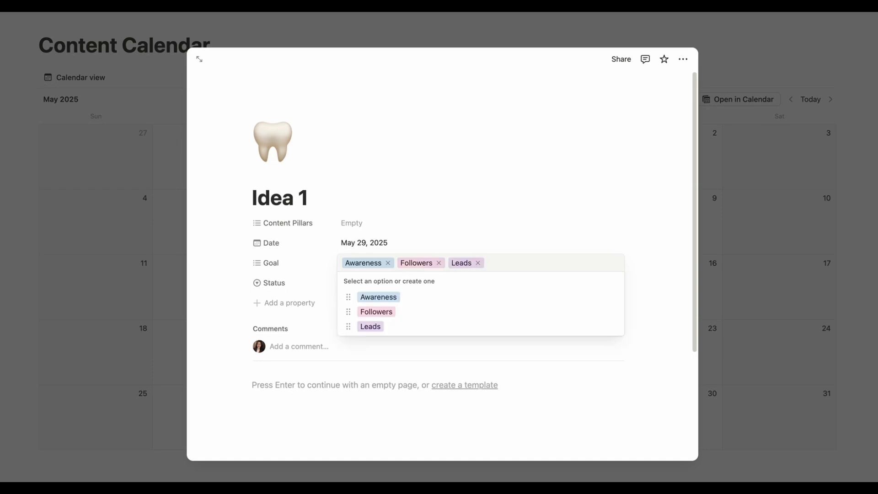
pyautogui.write('Engagement')
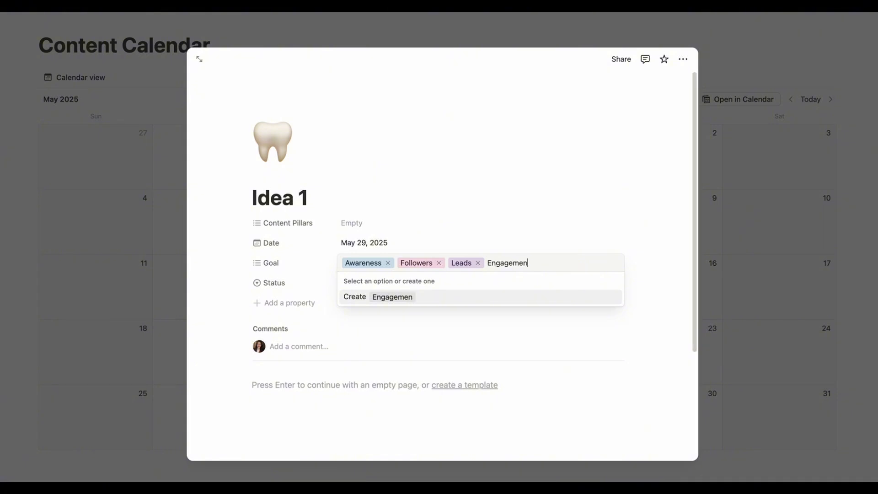
pyautogui.press('Return')
pyautogui.click(613, 383)
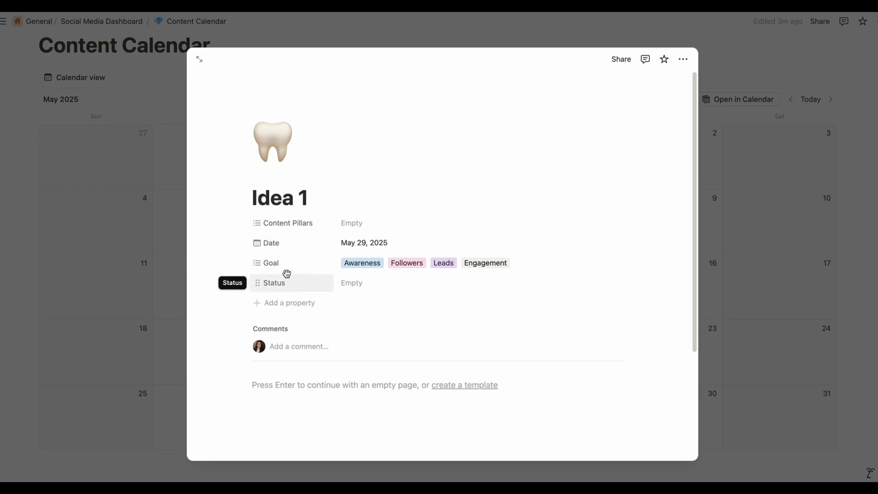
# Add a Select property named "Platform" to the Idea 1 item
pyautogui.click(284, 302)
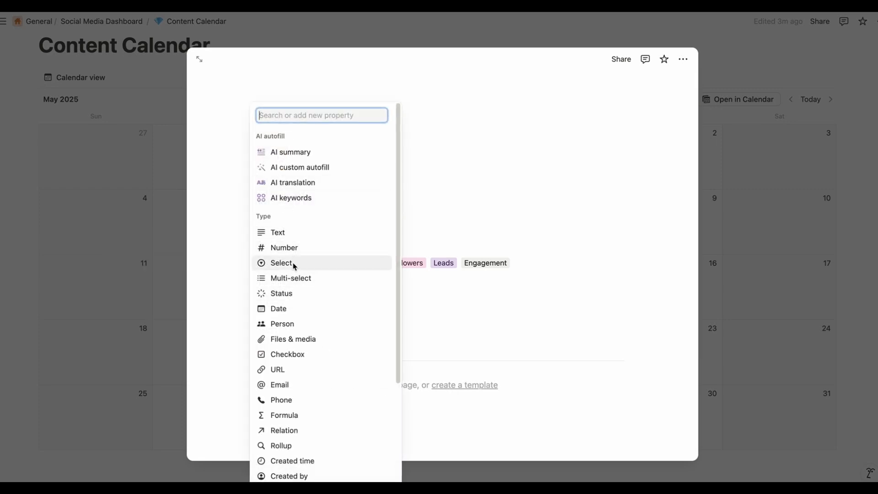
pyautogui.click(293, 264)
pyautogui.write('Platform')
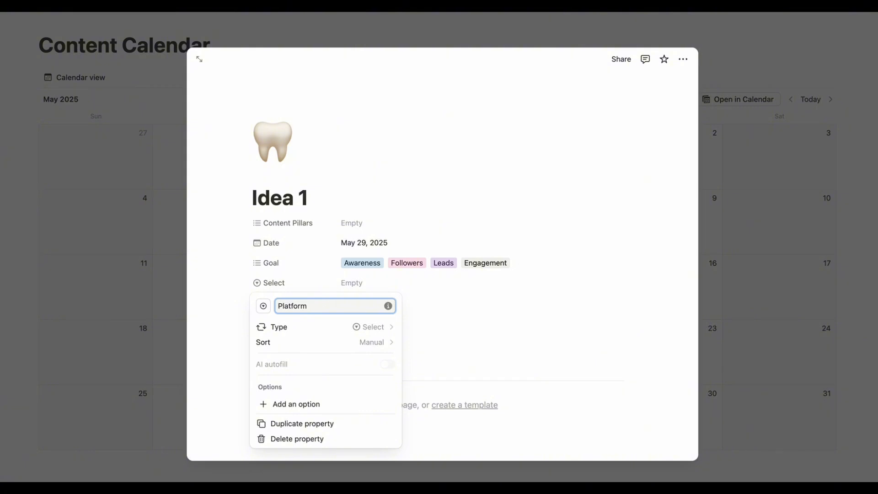
pyautogui.click(481, 311)
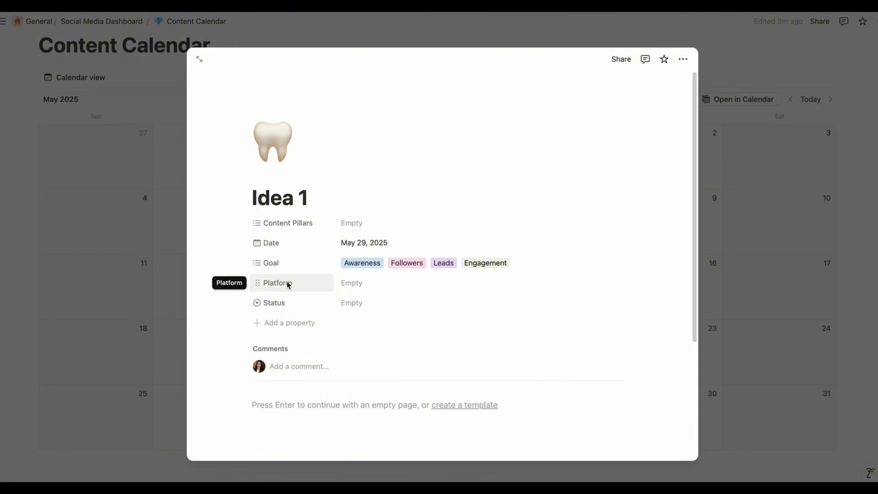
# Create the Platform options Facebook, Tiktok, Youtube and Instagram, ending with Instagram selected for Idea 1
pyautogui.click(359, 283)
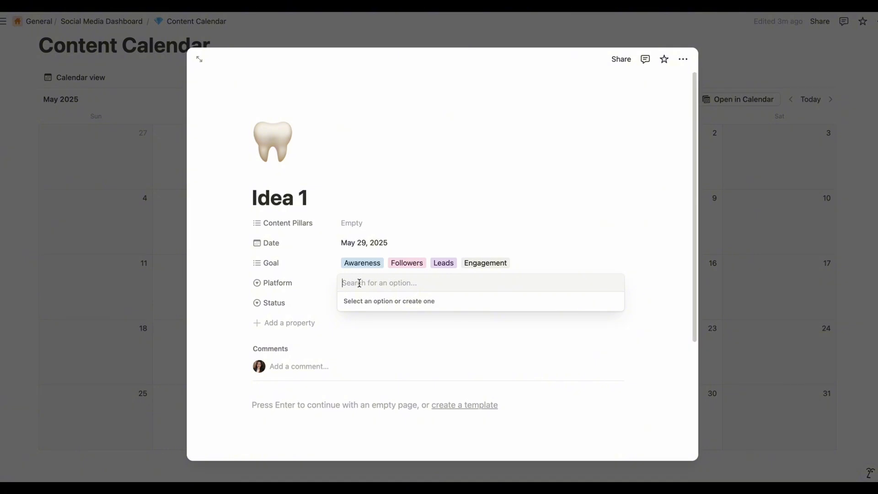
pyautogui.write('Facebook')
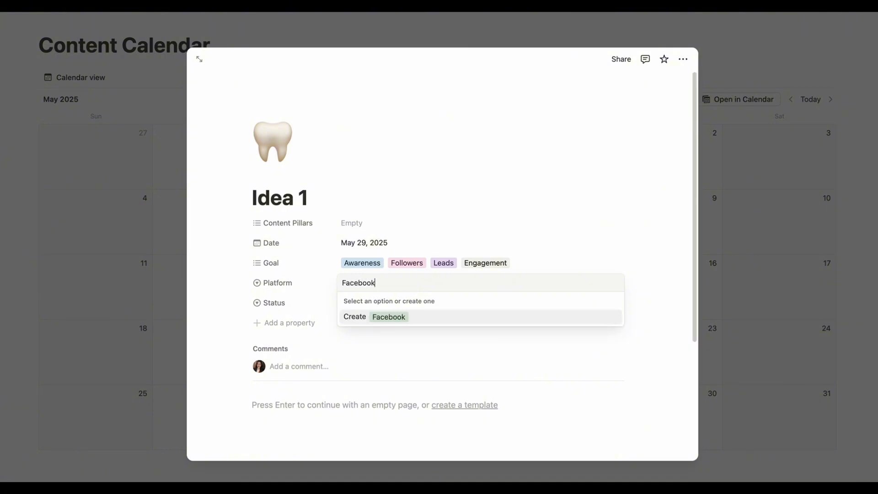
pyautogui.press('Return')
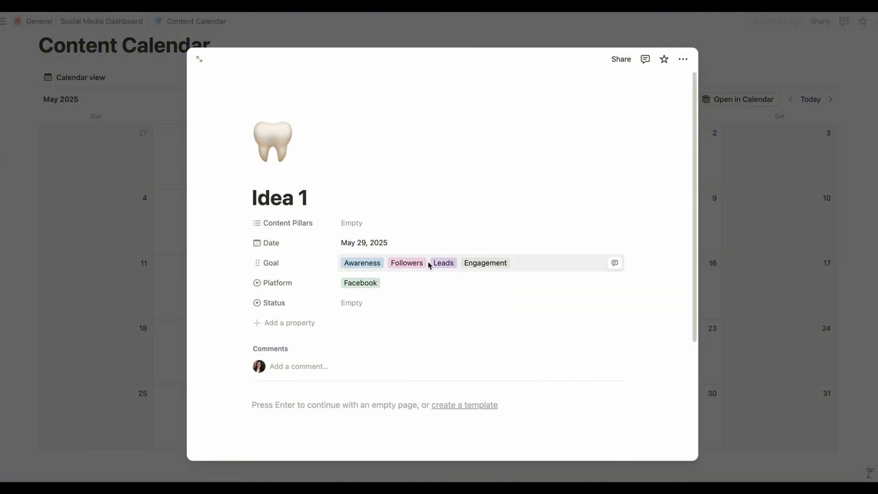
pyautogui.click(417, 286)
pyautogui.write('Tiktok')
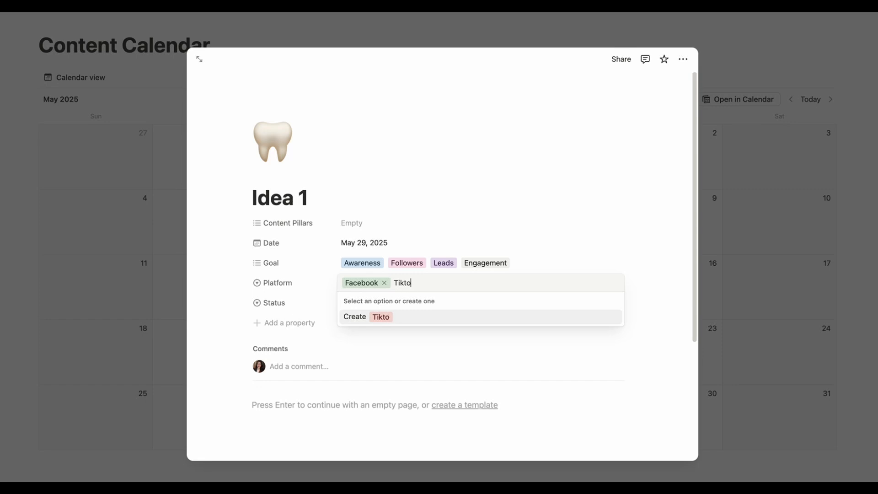
pyautogui.press('Return')
pyautogui.click(404, 285)
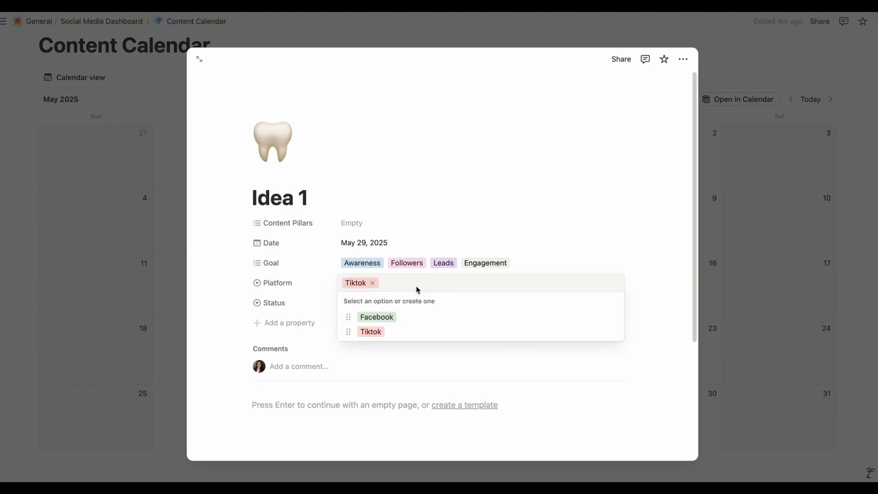
pyautogui.write('Youtube')
pyautogui.press('Return')
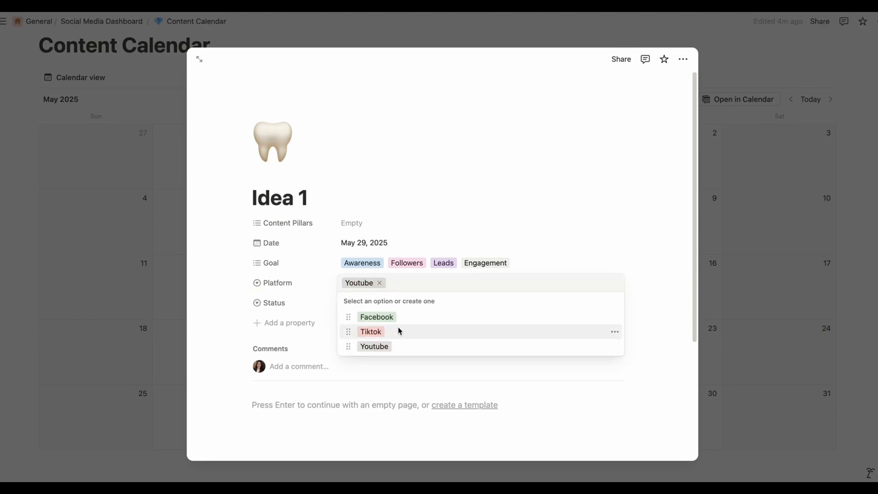
pyautogui.write('Instagram')
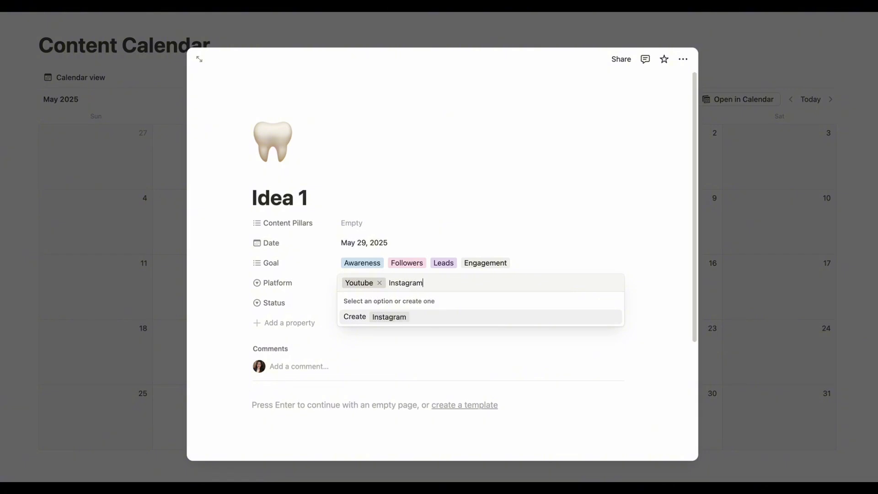
pyautogui.press('Return')
pyautogui.click(387, 289)
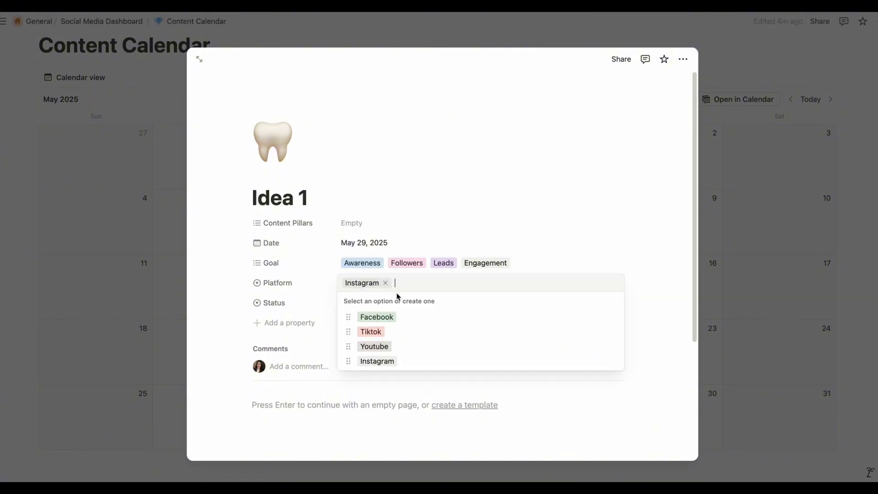
# Set the color of the Platform option Facebook to Blue and of Tiktok to Gray
pyautogui.click(289, 283)
pyautogui.click(294, 285)
pyautogui.click(295, 318)
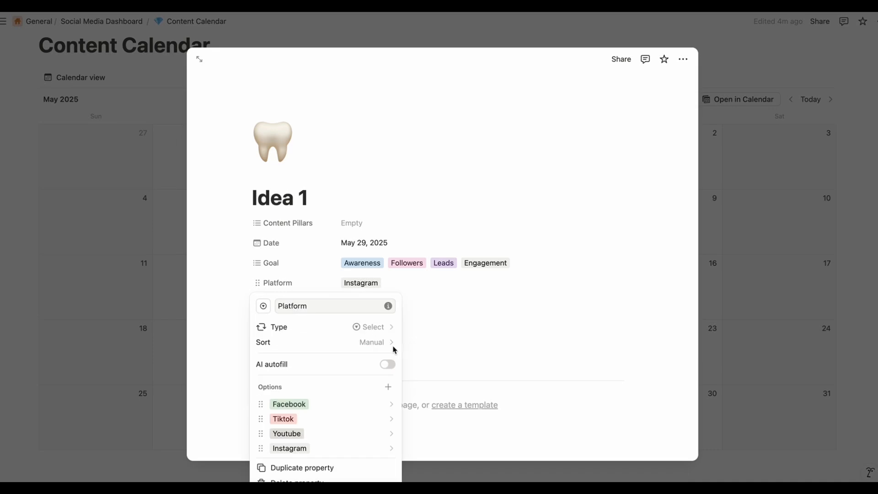
pyautogui.click(346, 406)
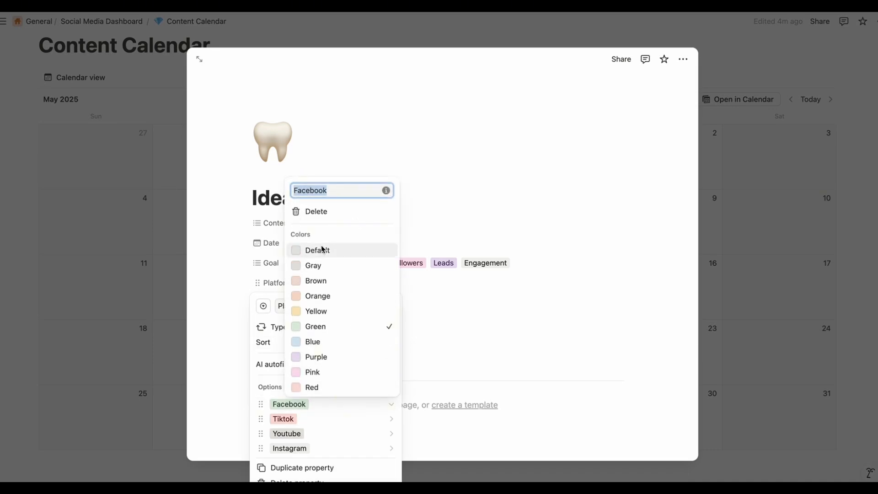
pyautogui.click(322, 342)
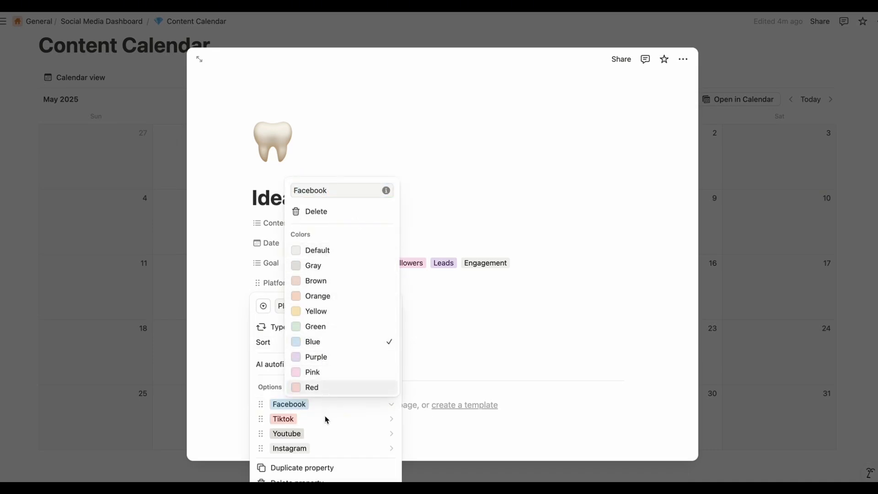
pyautogui.click(336, 419)
pyautogui.click(347, 420)
pyautogui.click(316, 280)
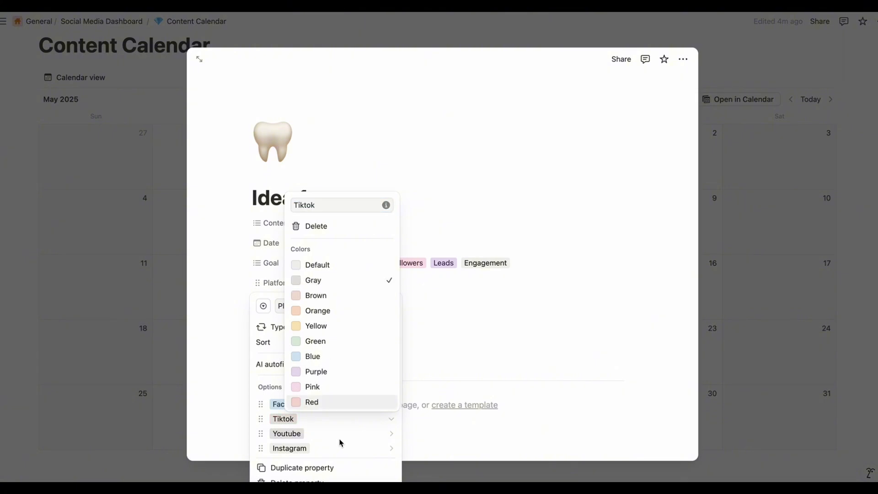
# Set the color of the Platform option Youtube to Red and of Instagram to Purple, closing the property settings
pyautogui.click(339, 434)
pyautogui.click(339, 434)
pyautogui.click(313, 417)
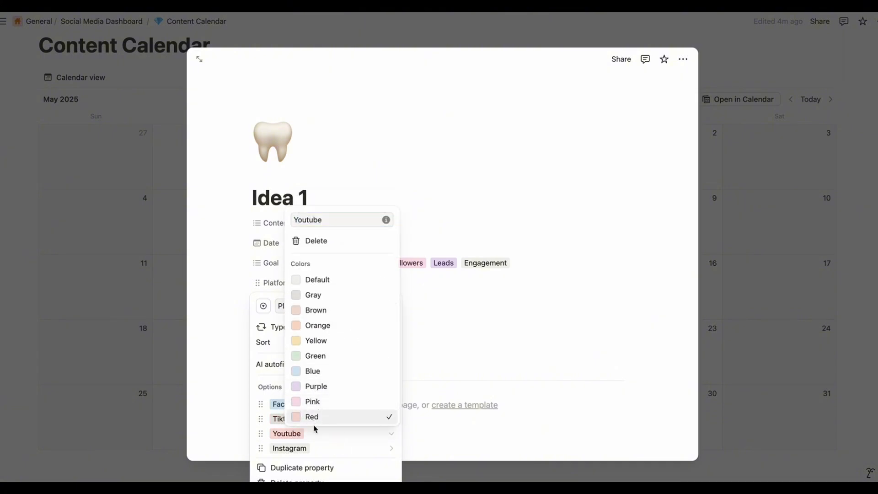
pyautogui.click(347, 448)
pyautogui.click(358, 451)
pyautogui.click(336, 402)
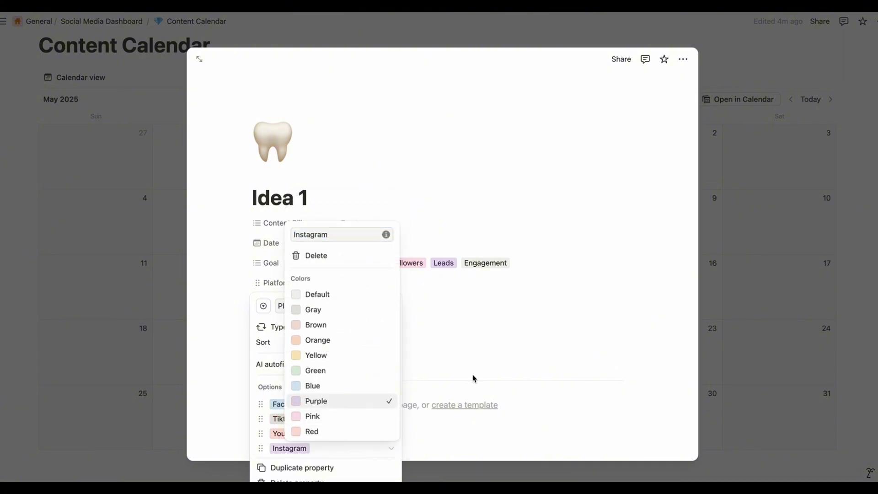
pyautogui.click(474, 378)
pyautogui.click(486, 382)
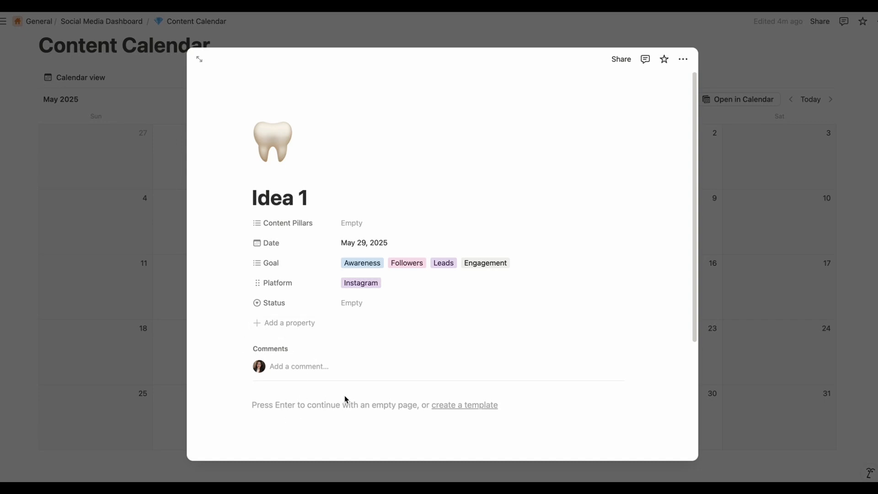
# Add a URL property named "Raw Footage" to the Idea 1 item
pyautogui.click(283, 324)
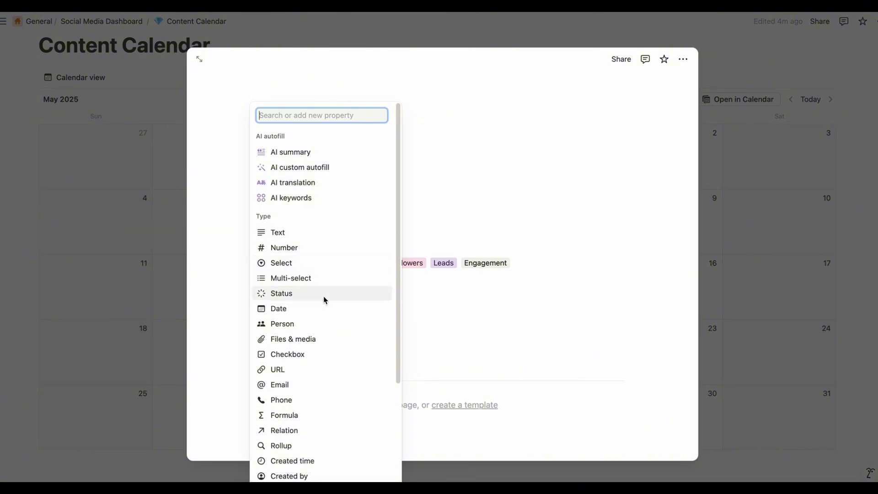
pyautogui.click(325, 368)
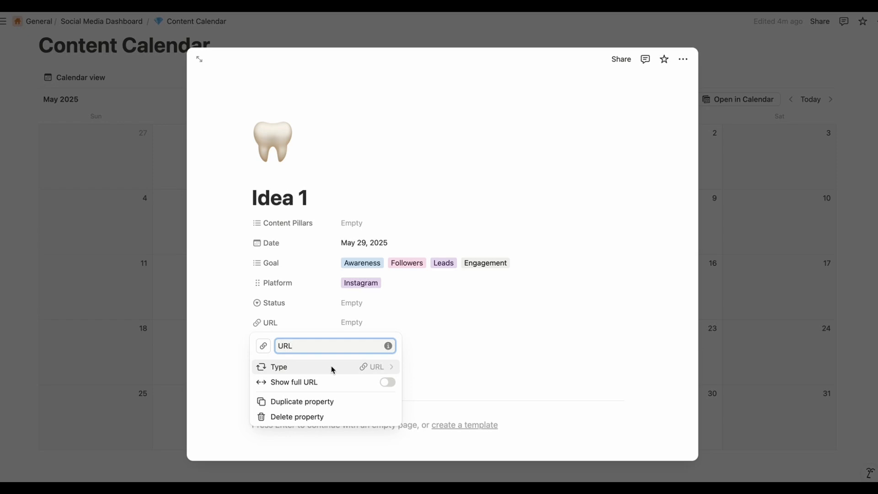
pyautogui.click(296, 348)
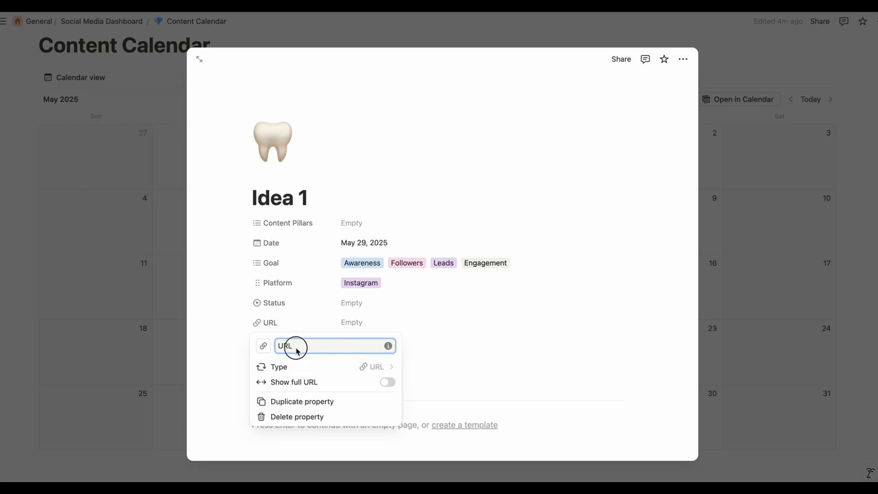
pyautogui.doubleClick(296, 349)
pyautogui.write('Ra')
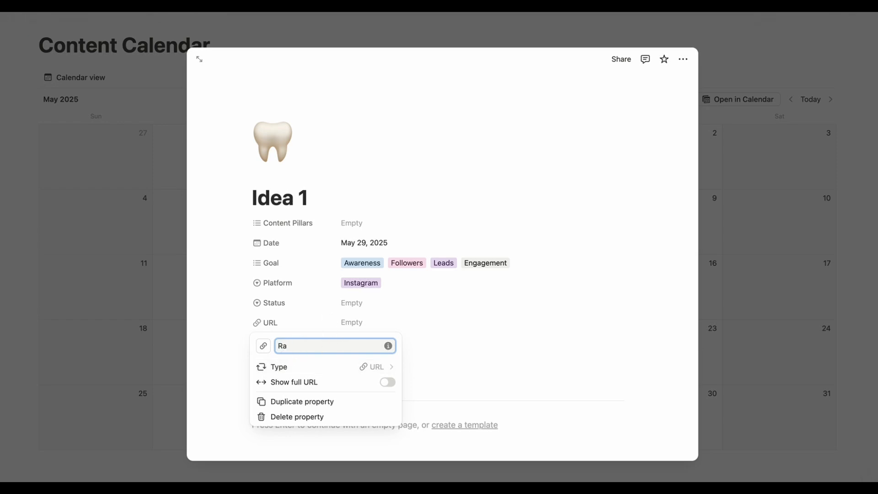
pyautogui.write('w Footage')
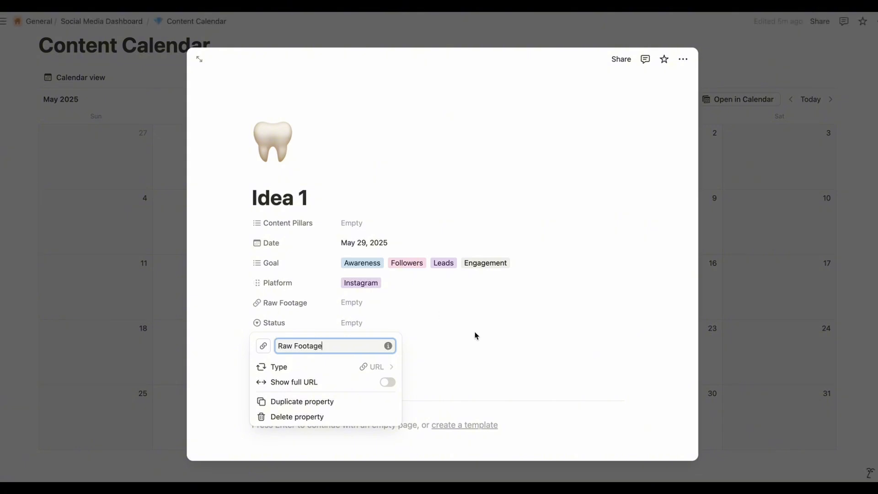
pyautogui.click(474, 333)
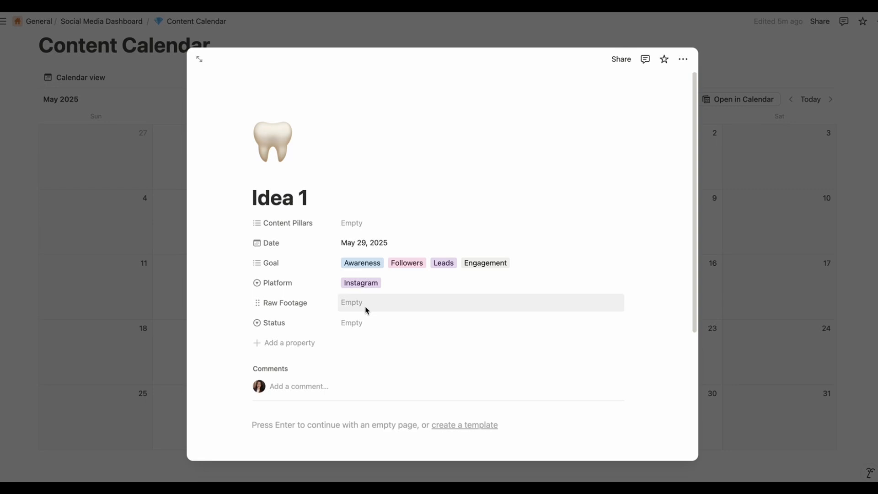
# Look over the Idea 1 item's properties and empty page body, and close the item
pyautogui.scroll(-5, 320, 347)
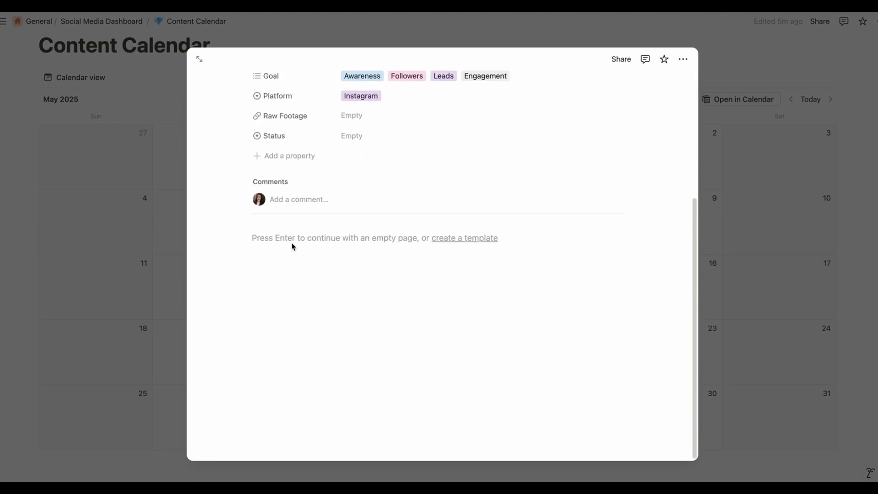
pyautogui.scroll(1, 293, 248)
pyautogui.scroll(4, 328, 355)
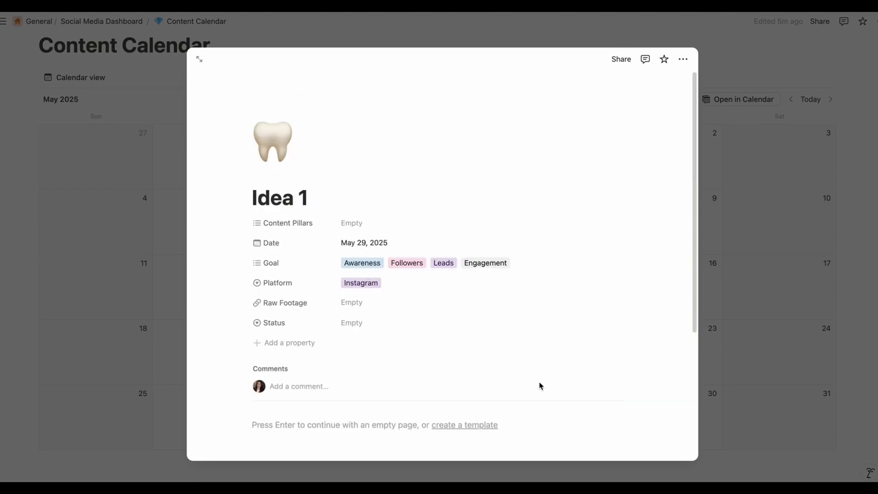
pyautogui.scroll(-1, 512, 416)
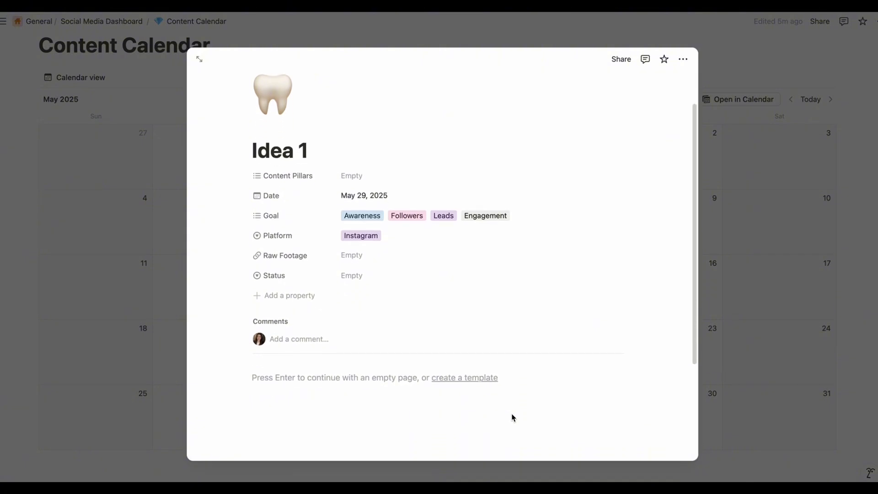
pyautogui.scroll(-1, 513, 416)
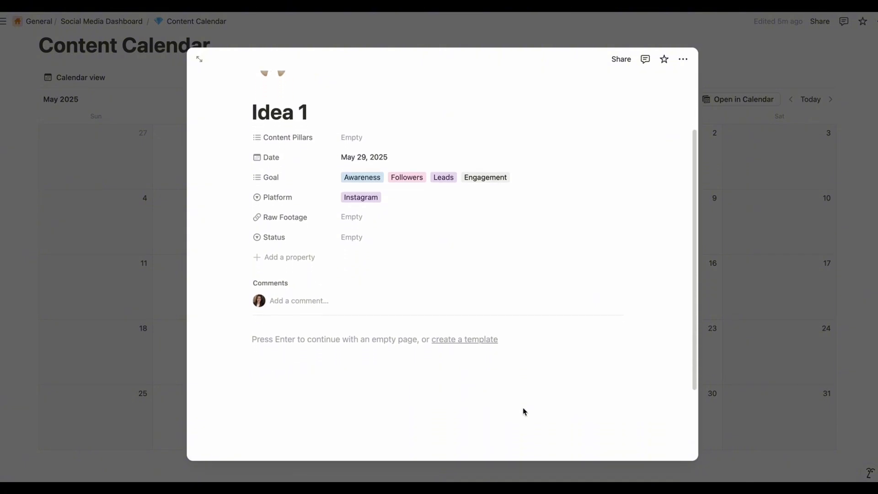
pyautogui.scroll(1, 521, 413)
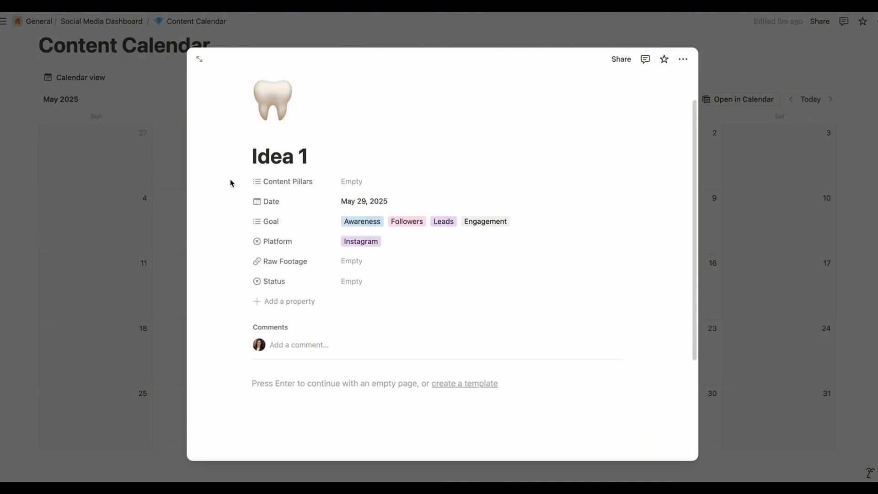
pyautogui.moveTo(230, 182); pyautogui.dragTo(678, 321)
pyautogui.click(787, 293)
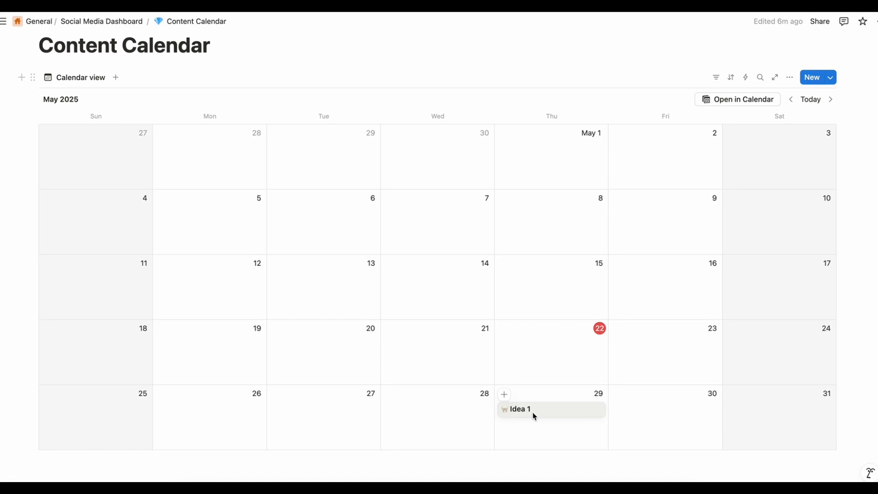
# Show the Content Pillars, Goal, Platform and Status properties on the calendar view's cards
pyautogui.click(791, 79)
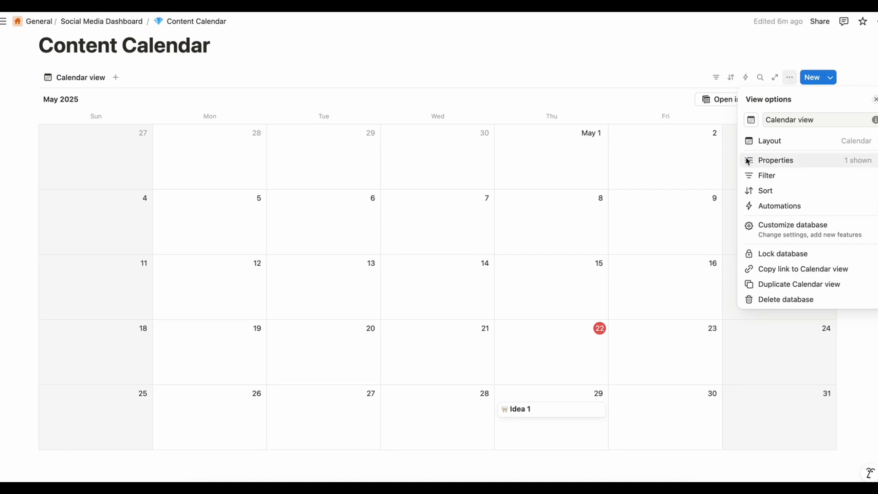
pyautogui.click(865, 164)
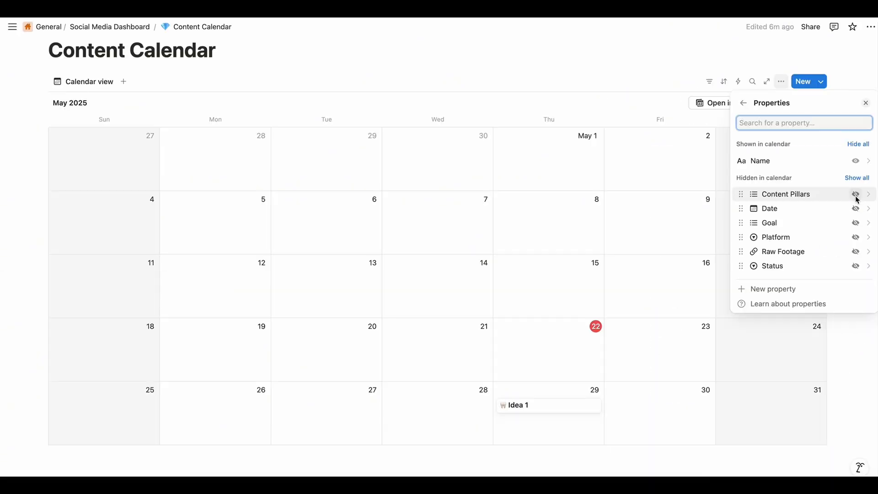
pyautogui.click(855, 195)
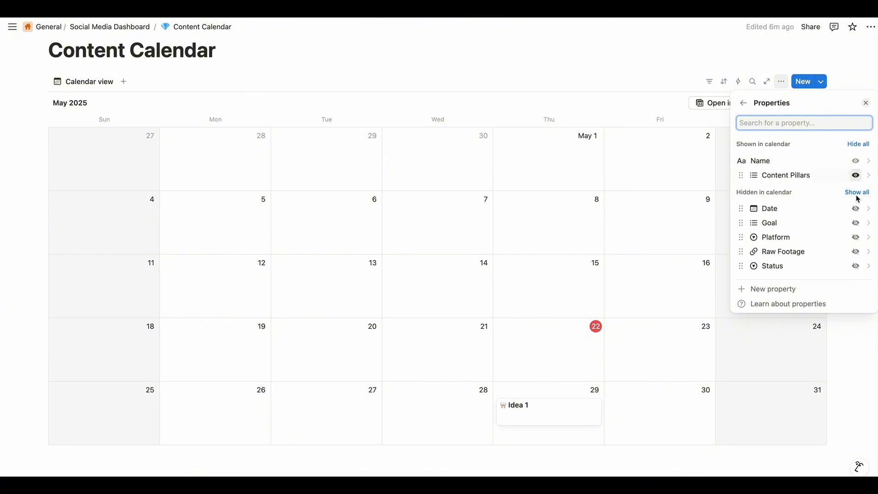
pyautogui.click(854, 224)
pyautogui.click(854, 237)
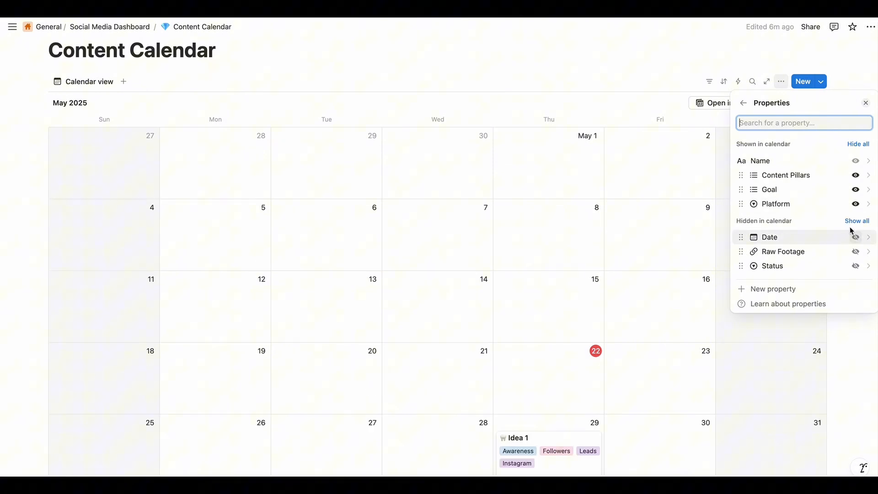
pyautogui.click(855, 266)
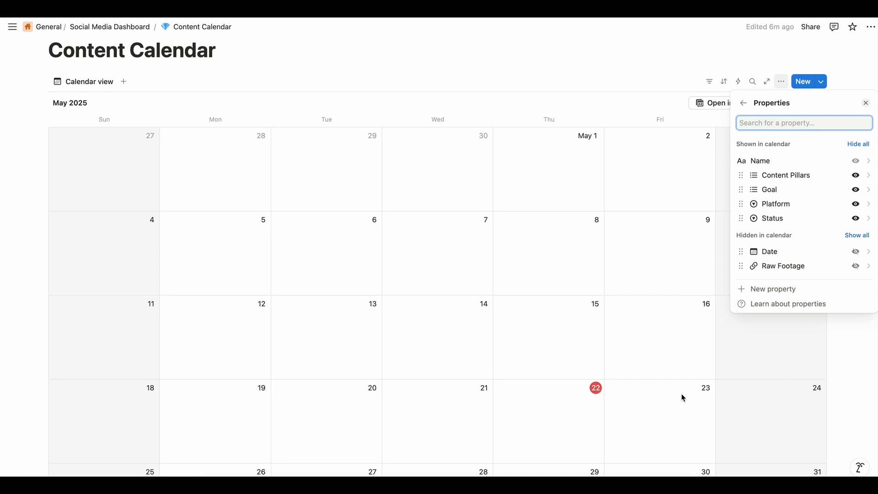
pyautogui.click(843, 394)
# Open the Idea 1 item from the calendar and create the Status option "Idea"
pyautogui.scroll(-4, 624, 374)
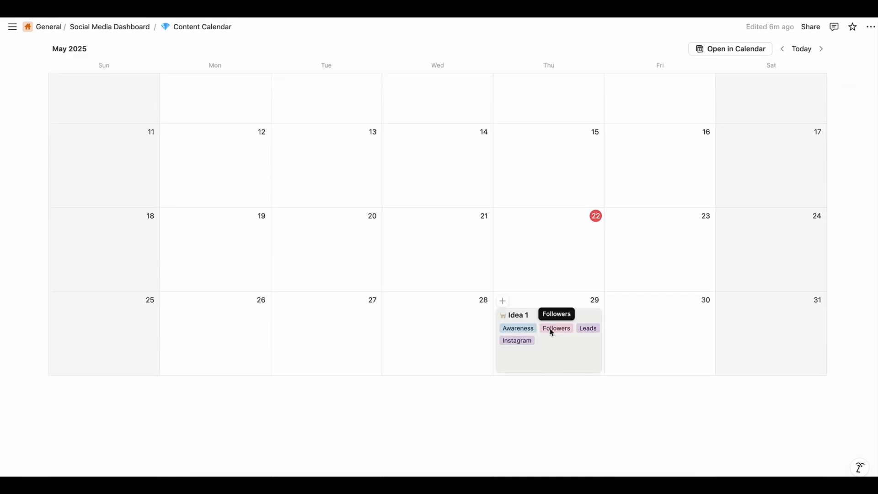
pyautogui.scroll(1, 554, 348)
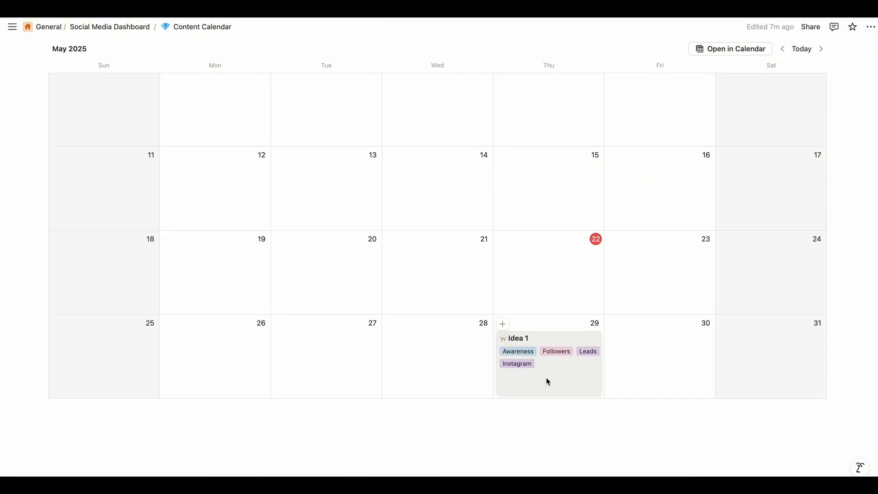
pyautogui.click(546, 379)
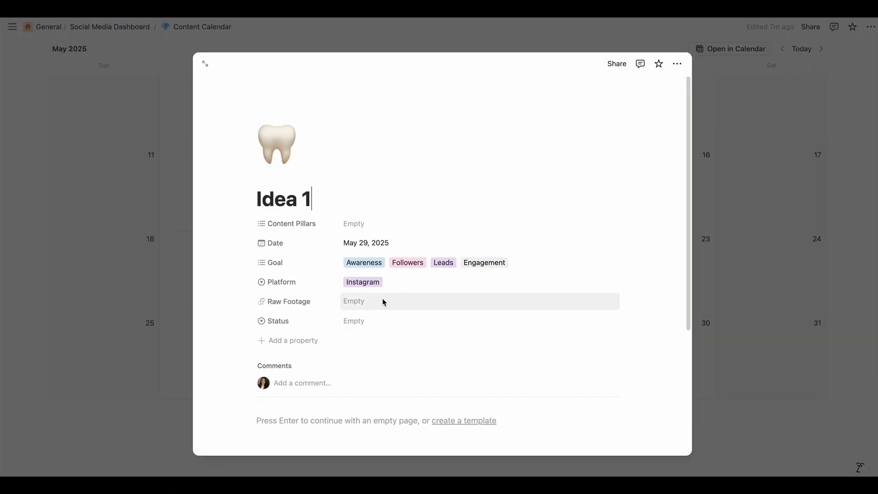
pyautogui.click(355, 321)
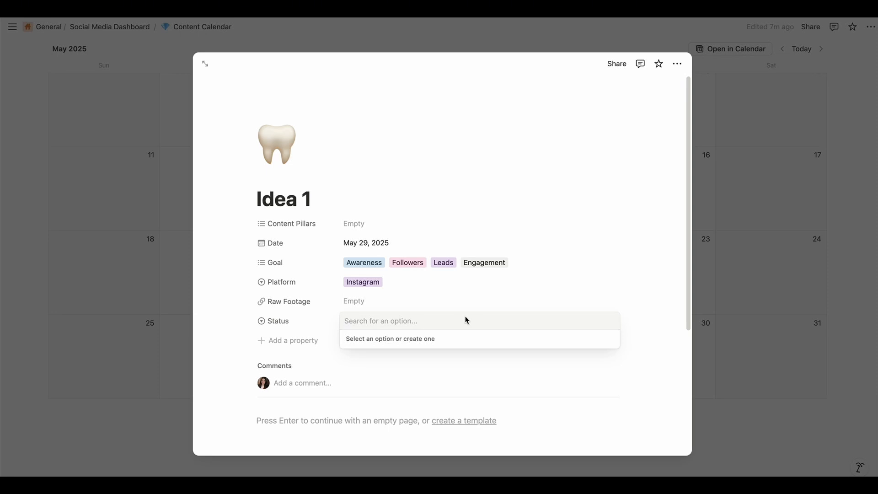
pyautogui.write('Idea')
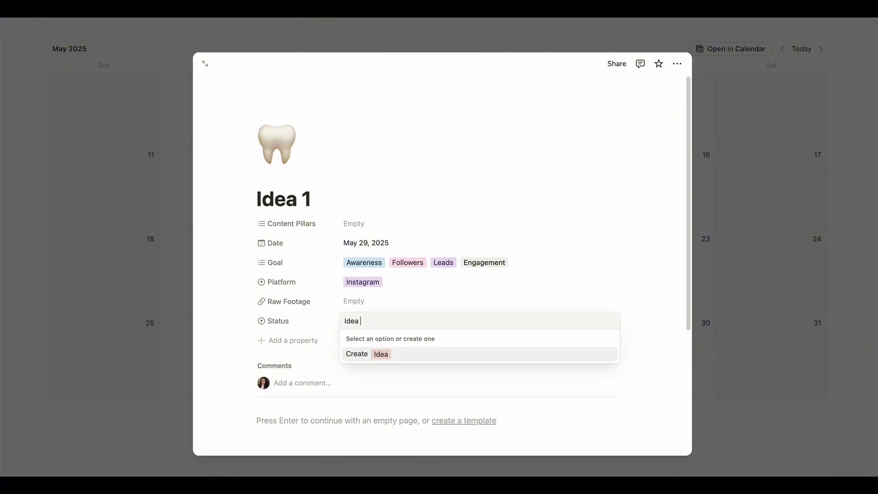
pyautogui.press('Return')
# Create the Status options "Needs to be edited" and "Needs caption", leaving "Needs caption" selected for Idea 1
pyautogui.click(475, 319)
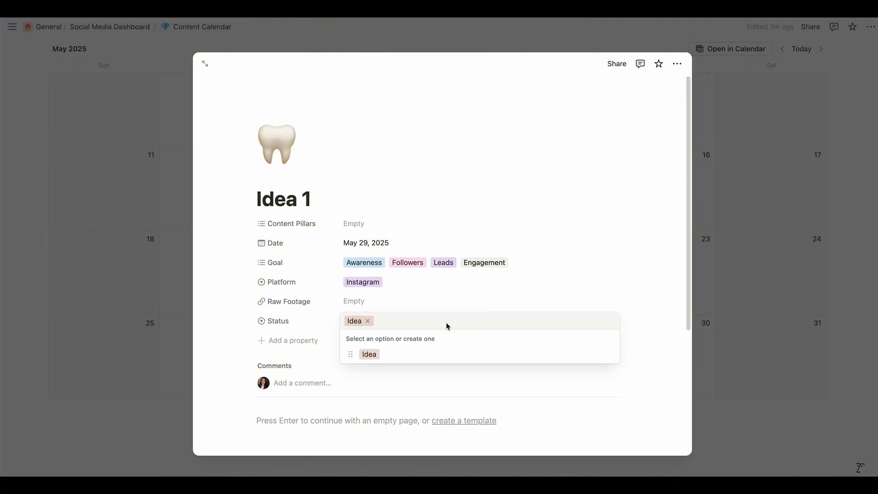
pyautogui.write('Needs to be e')
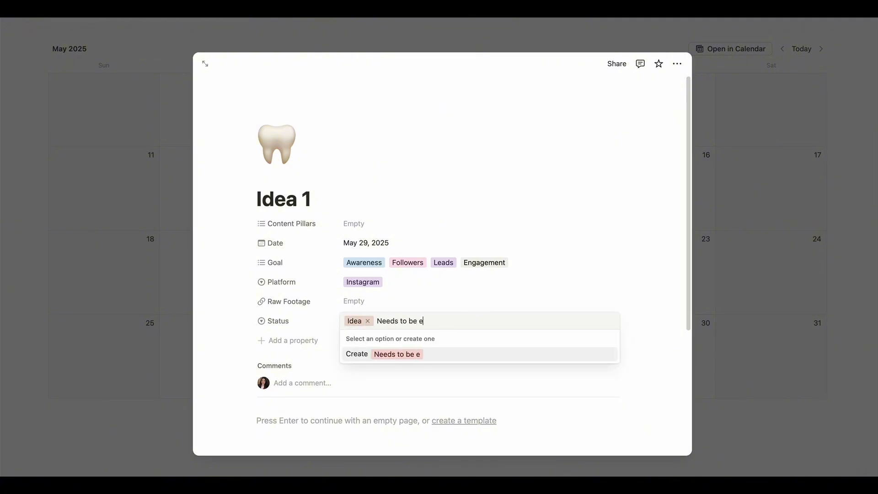
pyautogui.write('dited')
pyautogui.press('Return')
pyautogui.click(489, 324)
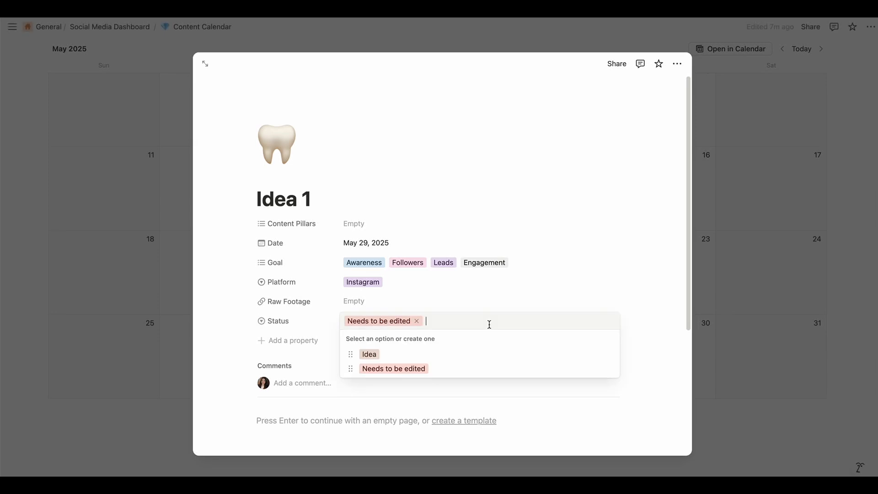
pyautogui.write('Needs')
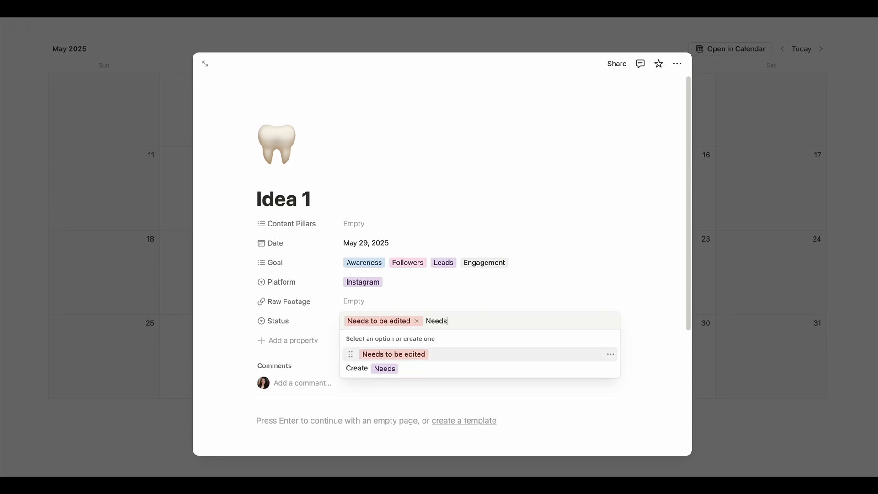
pyautogui.write(' caption')
pyautogui.press('Return')
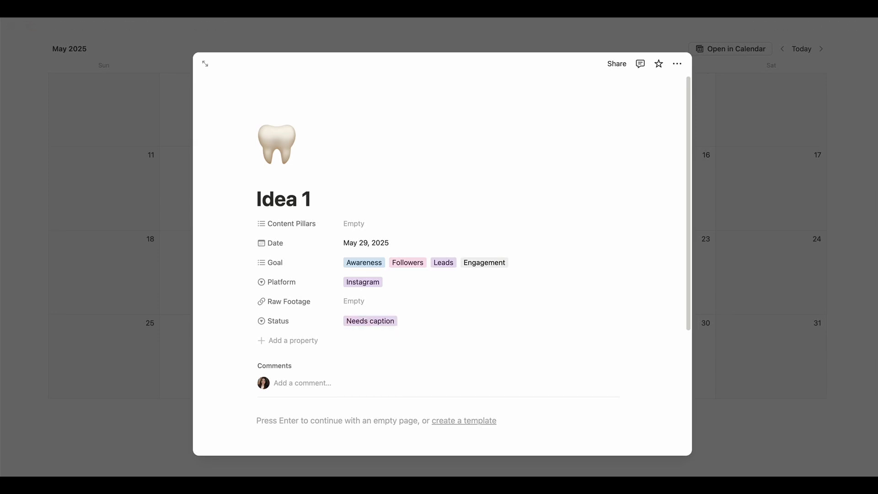
# Create the Status option "Needs Reel Cover" on Idea 1
pyautogui.click(509, 325)
pyautogui.write('Needs er')
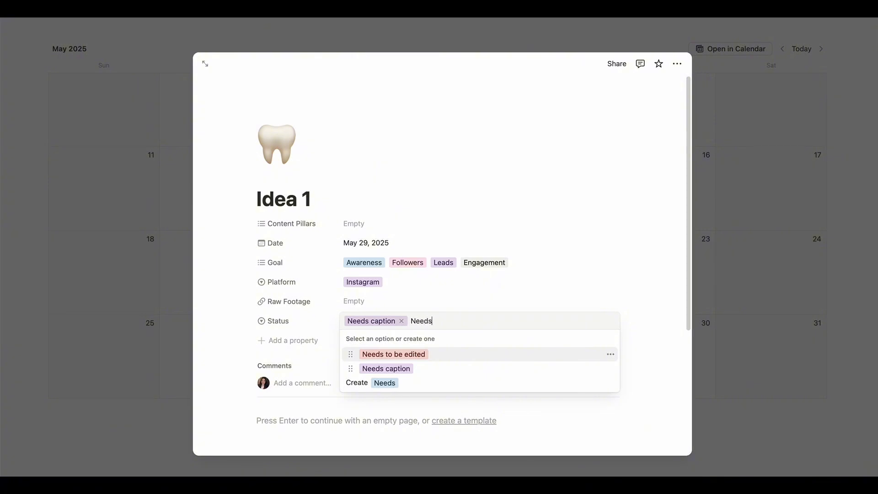
pyautogui.press('BackSpace')
pyautogui.press('BackSpace')
pyautogui.write('Reel')
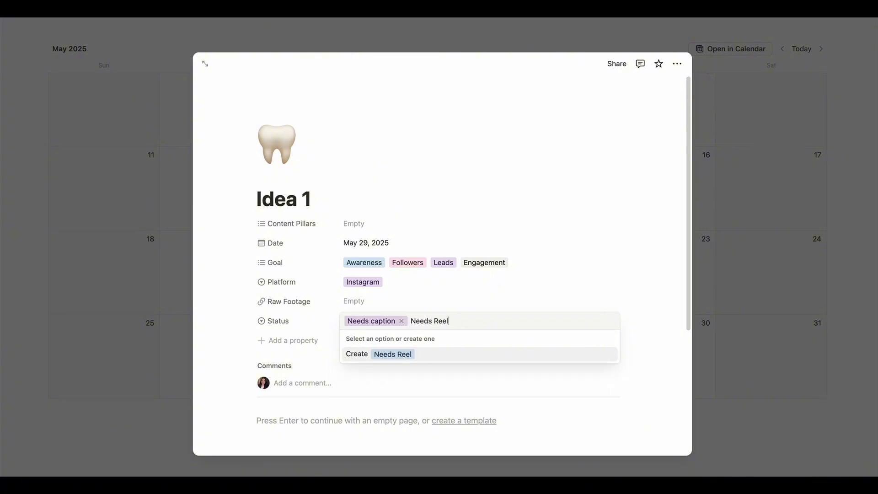
pyautogui.write(' Cover')
pyautogui.press('Return')
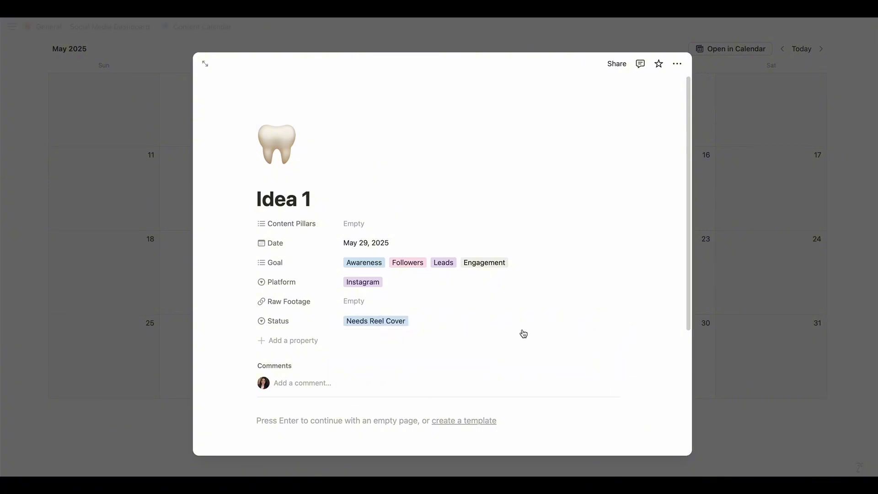
# Create the Status option "Needs Approval" on Idea 1
pyautogui.click(525, 321)
pyautogui.write('NEed')
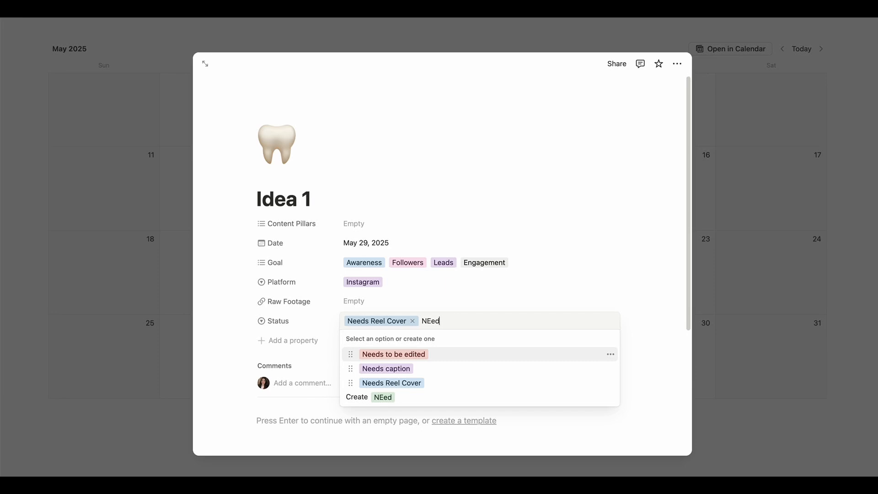
pyautogui.press('BackSpace')
pyautogui.press('BackSpace')
pyautogui.press('BackSpace')
pyautogui.write('eeds App')
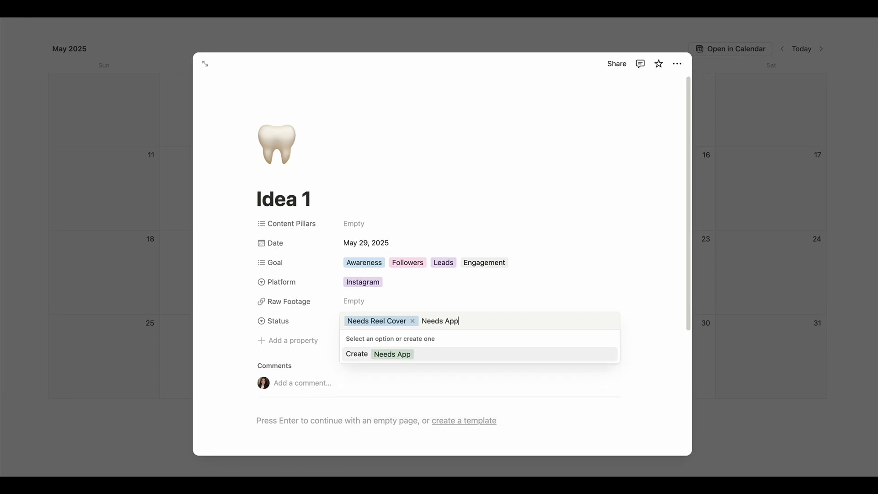
pyautogui.write('roval')
pyautogui.press('Return')
# Create the Status options "Approved" and "Needs Revision", leaving "Needs Revision" selected for Idea 1
pyautogui.write('Apprvo')
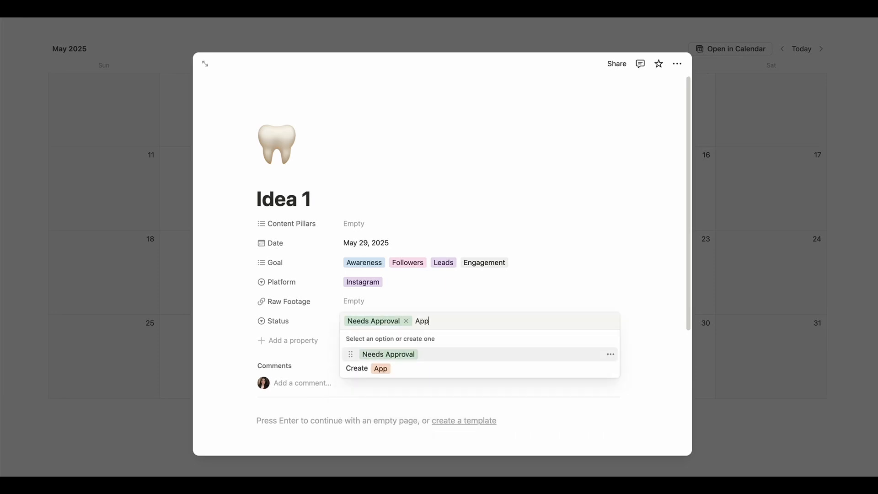
pyautogui.press('BackSpace')
pyautogui.press('BackSpace')
pyautogui.write('oved')
pyautogui.press('Return')
pyautogui.click(529, 320)
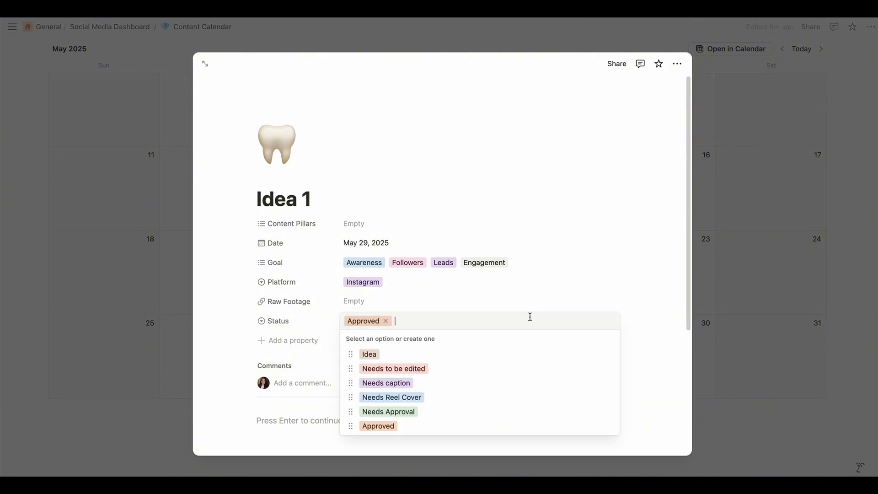
pyautogui.write('Needs')
pyautogui.write('Revision')
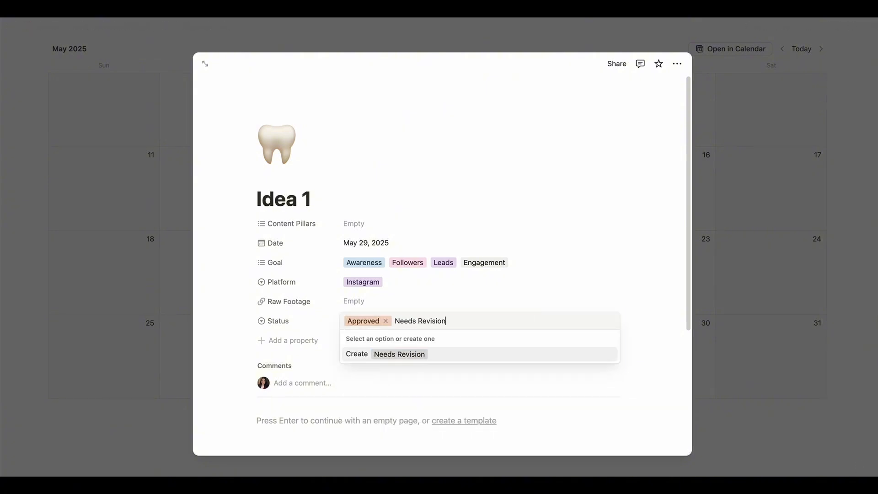
pyautogui.press('Return')
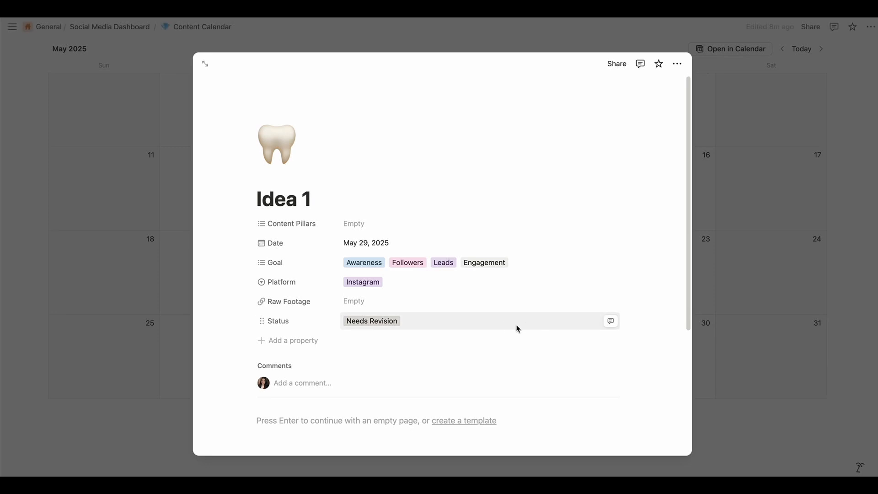
# Create the Status option "Posted/Scheduled" on Idea 1
pyautogui.click(516, 326)
pyautogui.write('Posted')
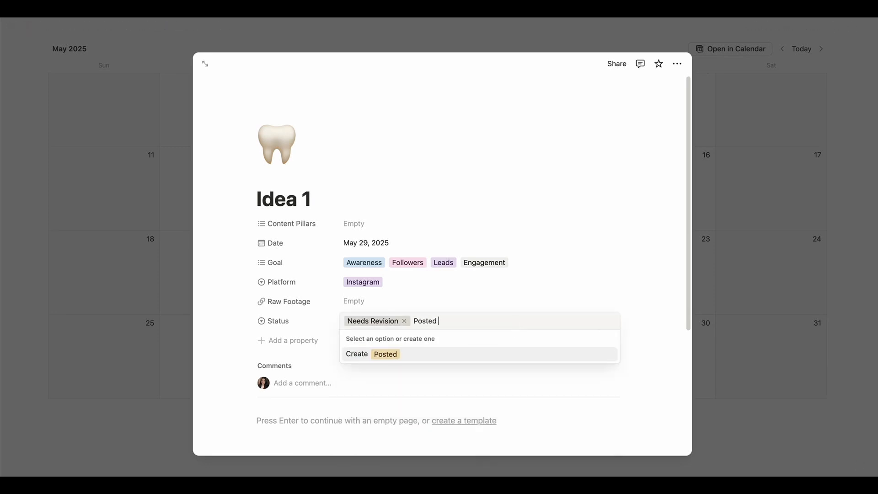
pyautogui.write('/Scheduled')
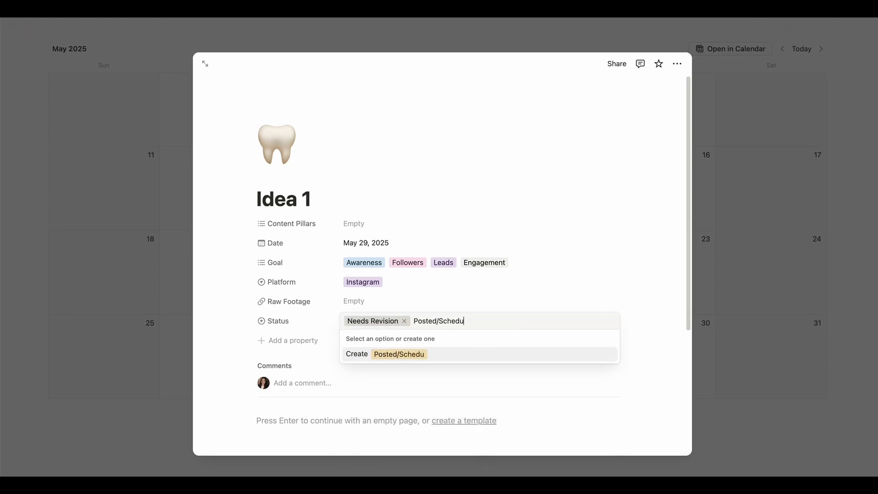
pyautogui.press('Return')
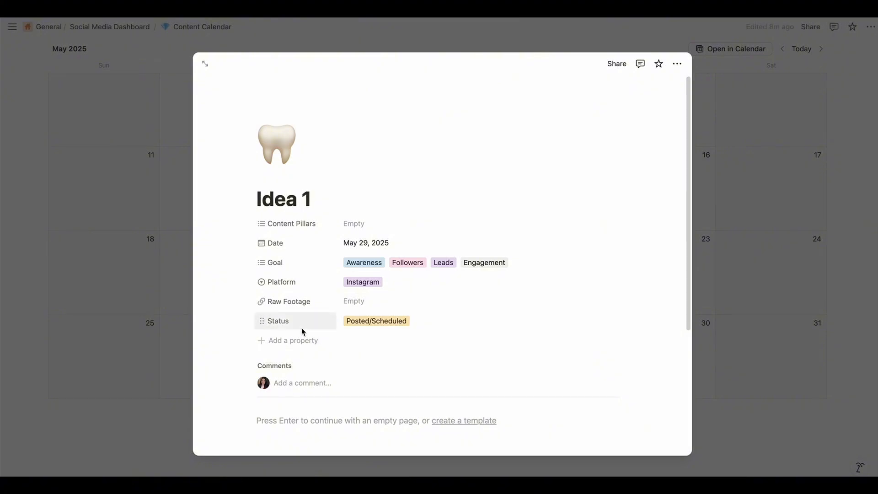
# Check the list of Status options and set Idea 1's Status to "Idea"
pyautogui.click(407, 325)
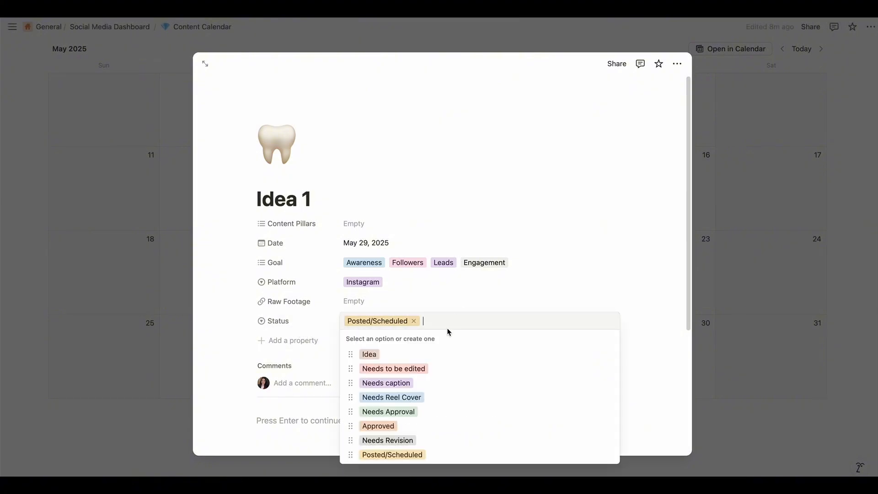
pyautogui.click(647, 370)
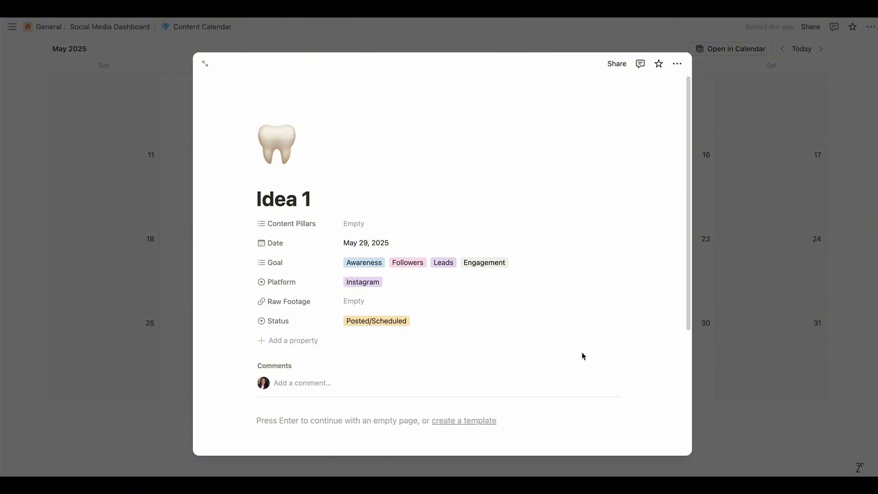
pyautogui.click(436, 327)
pyautogui.click(446, 354)
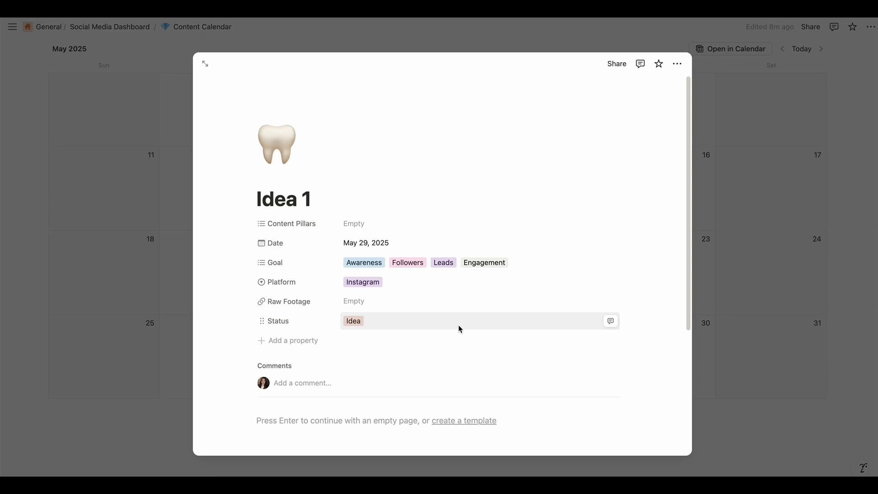
pyautogui.click(391, 327)
pyautogui.click(396, 354)
# Create the Content Pillars option "Content PIllar 1" and deselect it for Idea 1
pyautogui.scroll(-5, 345, 389)
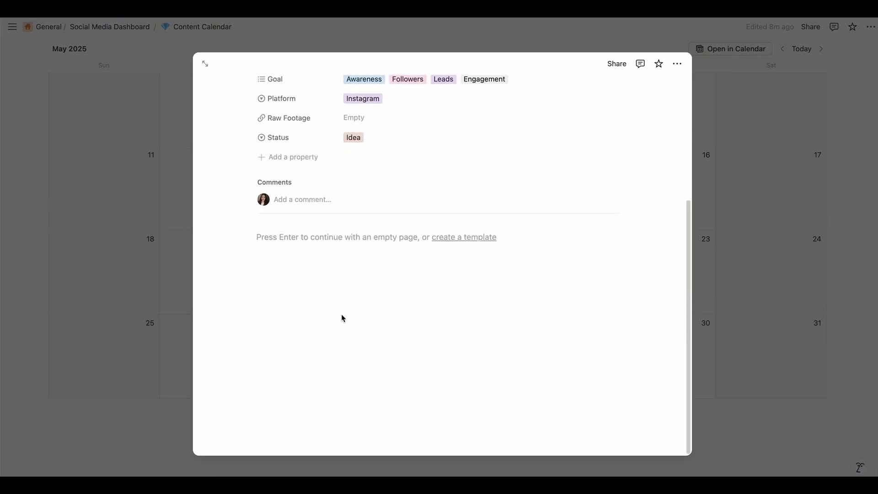
pyautogui.scroll(2, 342, 317)
pyautogui.scroll(4, 390, 289)
pyautogui.click(371, 223)
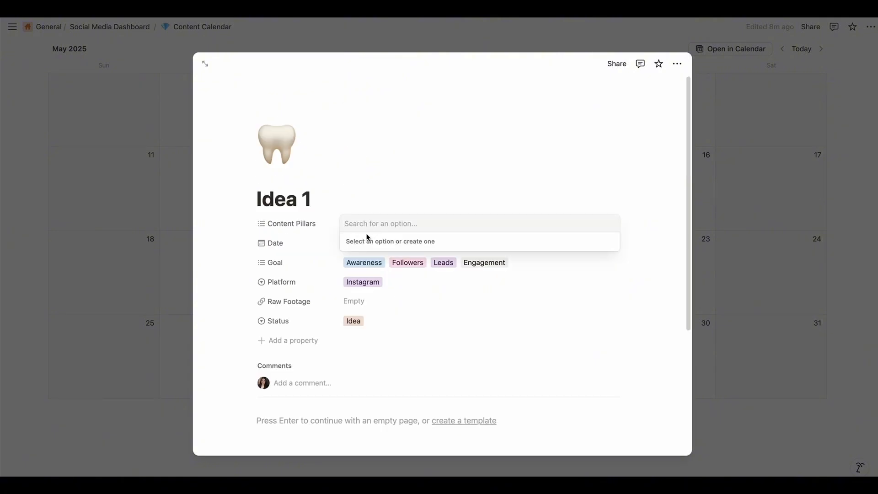
pyautogui.write('Content Pl')
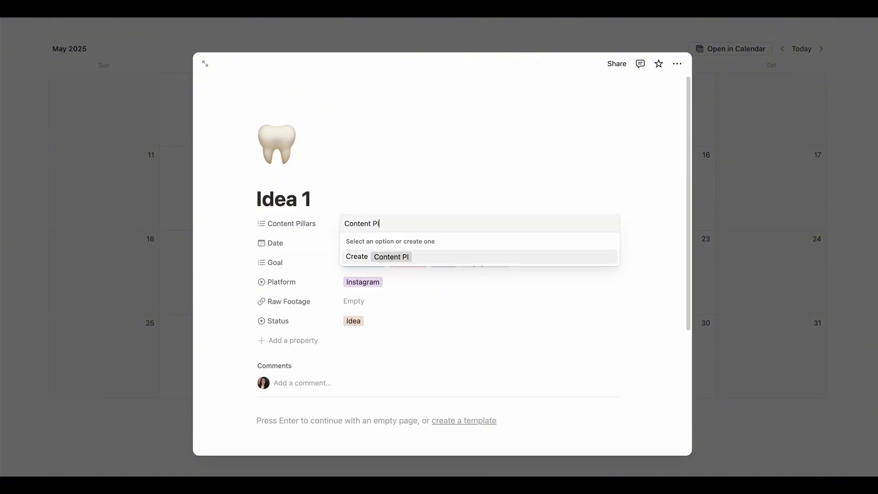
pyautogui.write('lar 1')
pyautogui.press('Return')
pyautogui.press('BackSpace')
# Create the Content Pillars option "Content Pillar 2", copying its name for reuse before adding it
pyautogui.write('Conten')
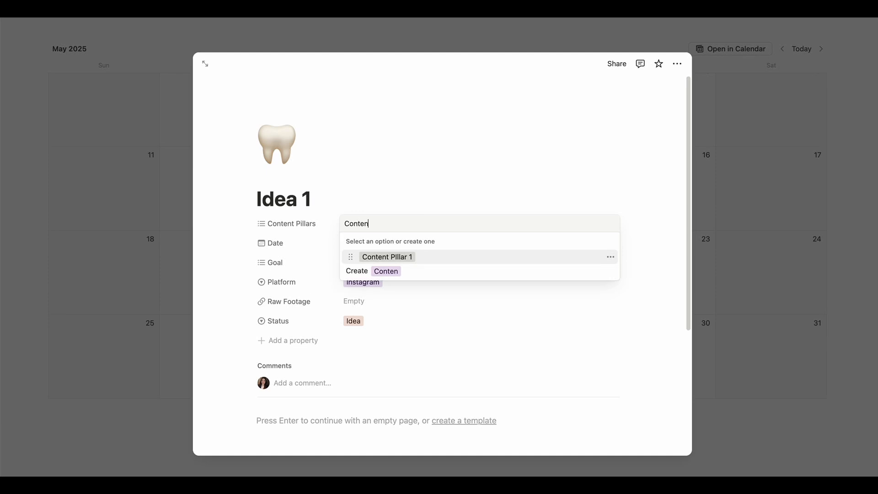
pyautogui.write('t Pillar 2')
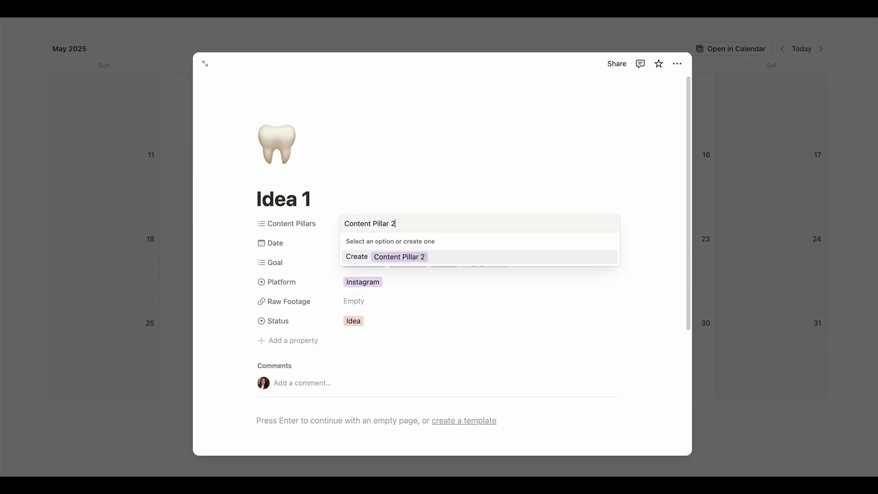
pyautogui.tripleClick(371, 222)
pyautogui.hotkey('ctrl', 'c')
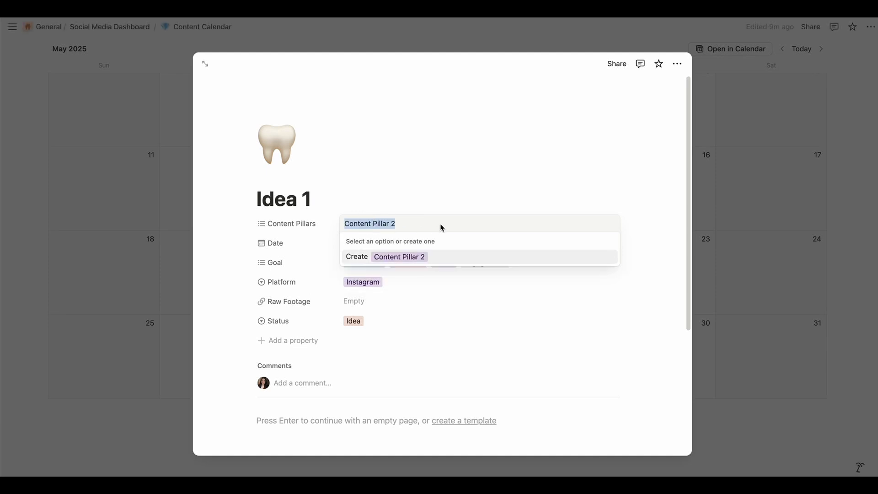
pyautogui.click(438, 224)
pyautogui.press('Return')
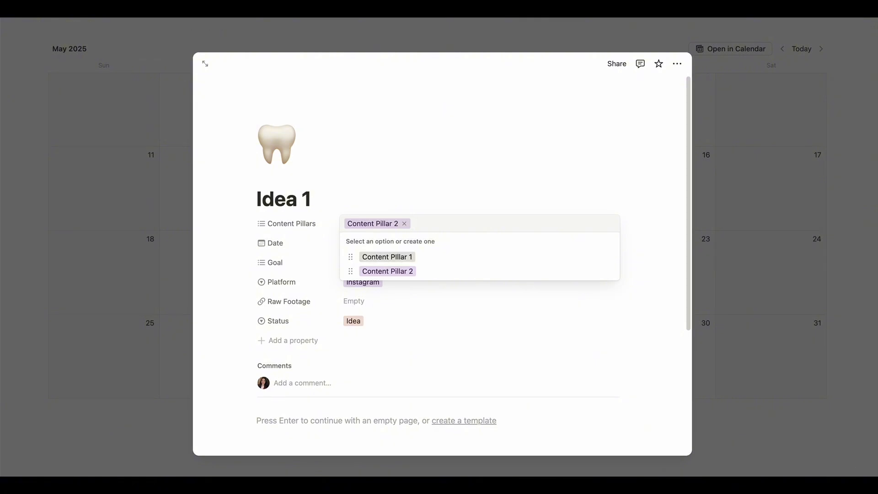
# Create the Content Pillars options "Content Pillar 3" and "Content Pillar 4" from the copied name
pyautogui.write('Content Pillar 2')
pyautogui.press('BackSpace')
pyautogui.write('3')
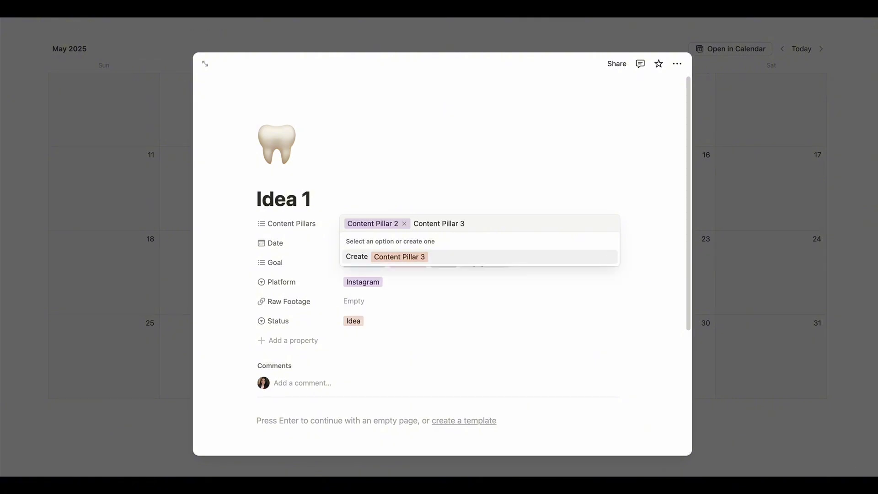
pyautogui.press('Return')
pyautogui.hotkey('ctrl', 'v')
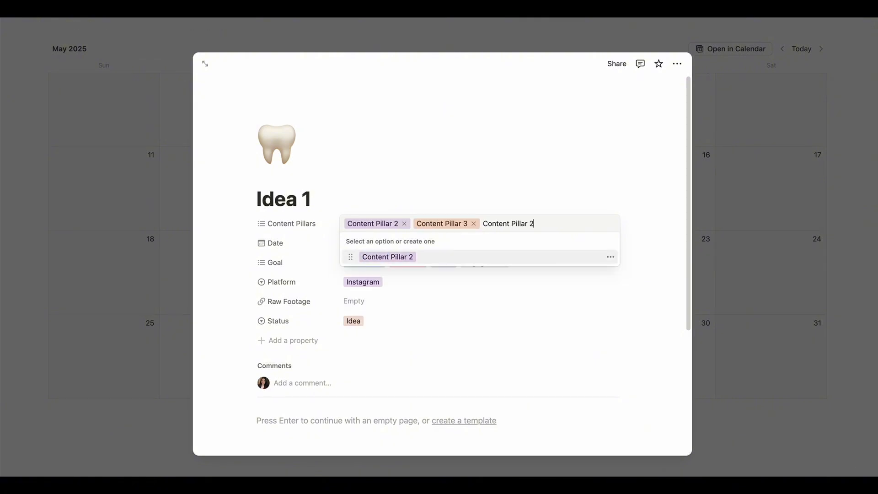
pyautogui.press('BackSpace')
pyautogui.write('4')
pyautogui.press('Return')
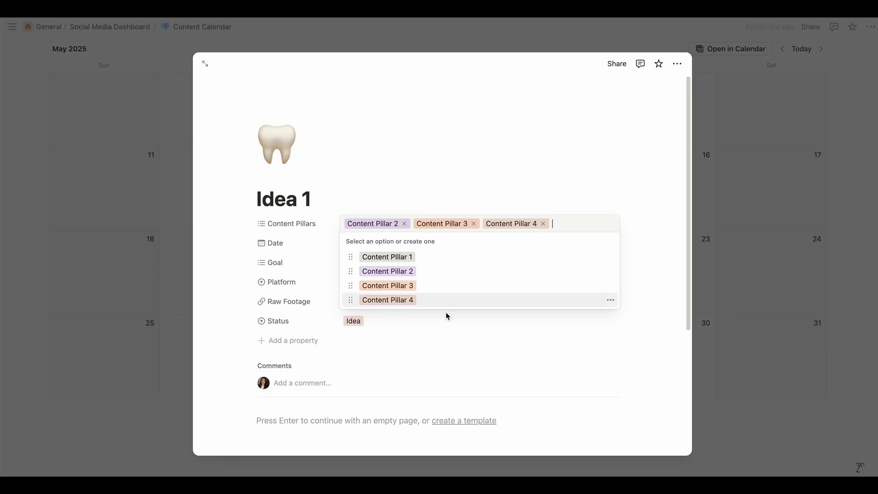
pyautogui.click(455, 359)
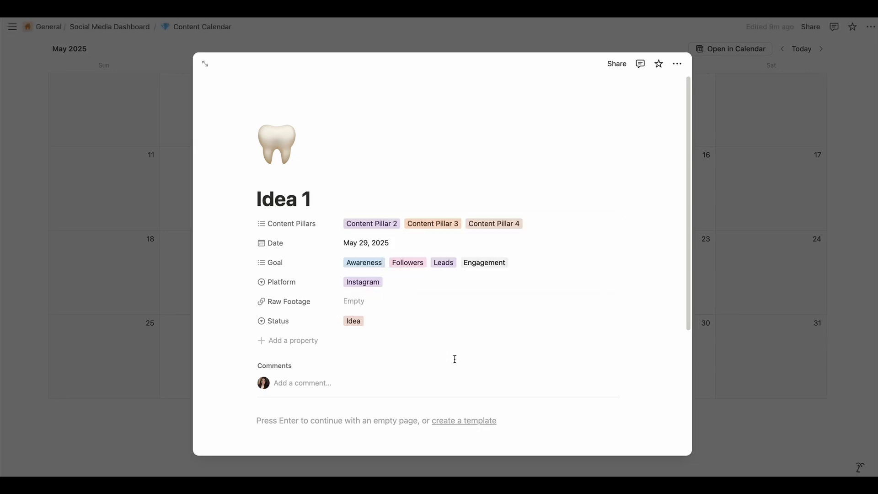
# Remove Content Pillar 3 and Content Pillar 4 from Idea 1, keeping Content Pillar 2, and close the item
pyautogui.click(506, 230)
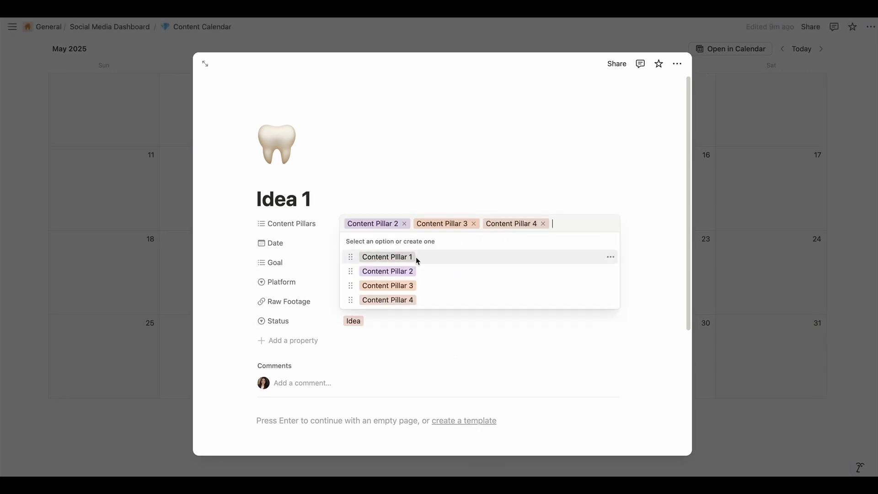
pyautogui.click(474, 223)
pyautogui.click(473, 223)
pyautogui.click(431, 197)
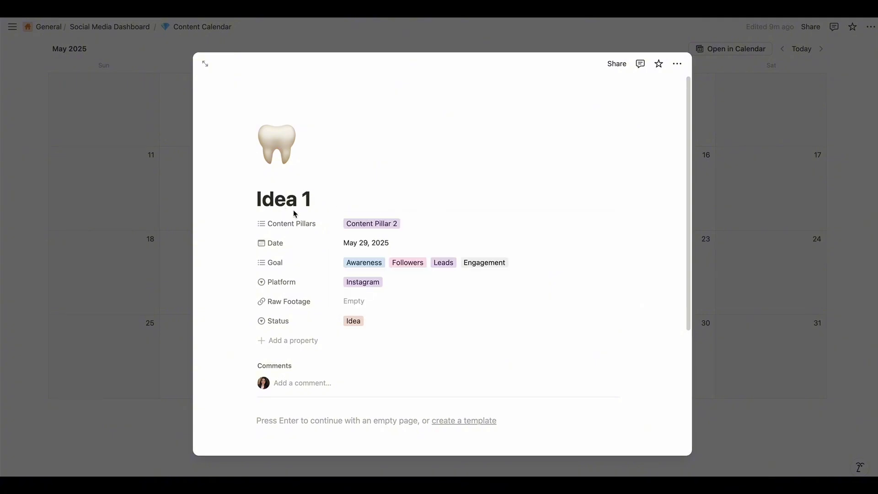
pyautogui.click(779, 325)
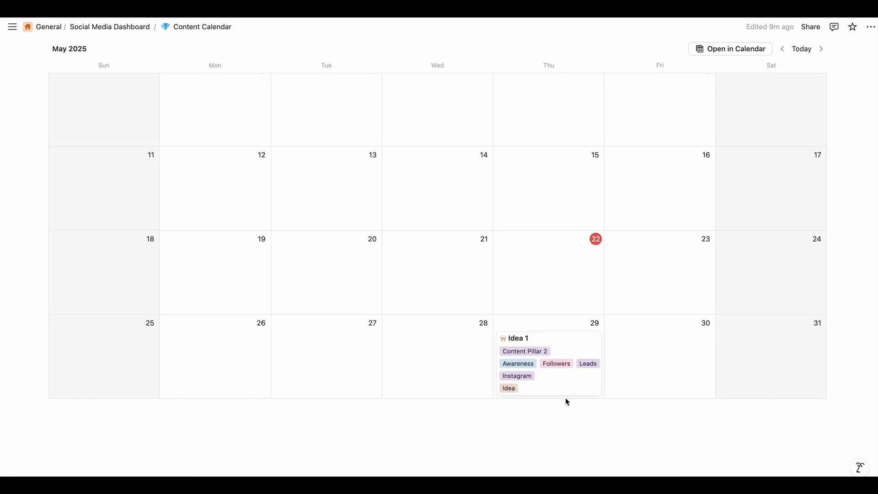
# Reopen the Idea 1 item from the calendar and start an empty text line in its page body
pyautogui.scroll(1, 577, 389)
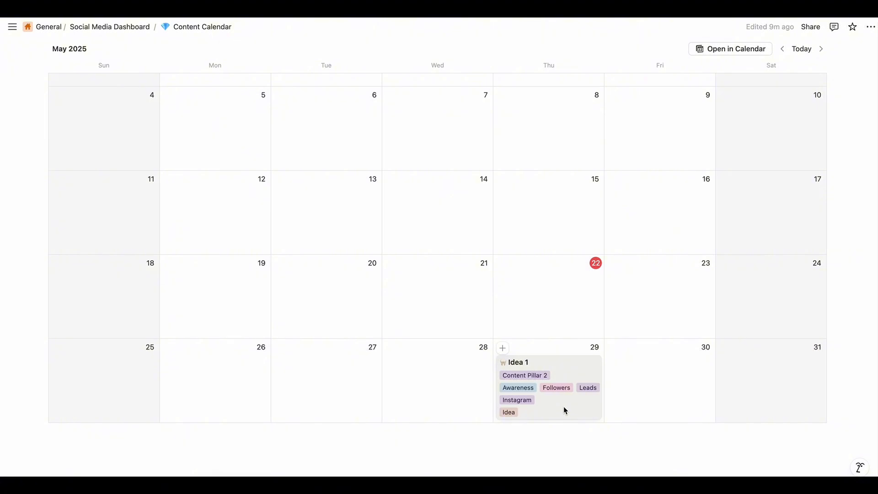
pyautogui.scroll(1, 563, 403)
pyautogui.click(578, 421)
pyautogui.scroll(-5, 409, 398)
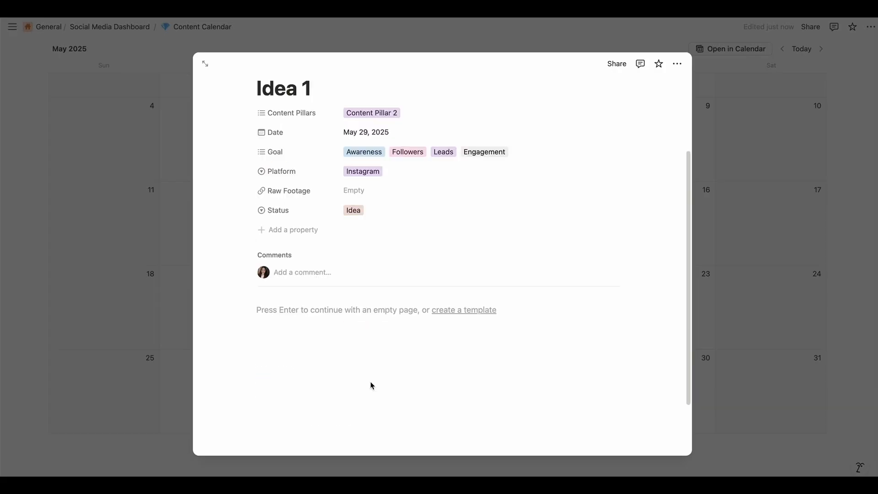
pyautogui.press('Return')
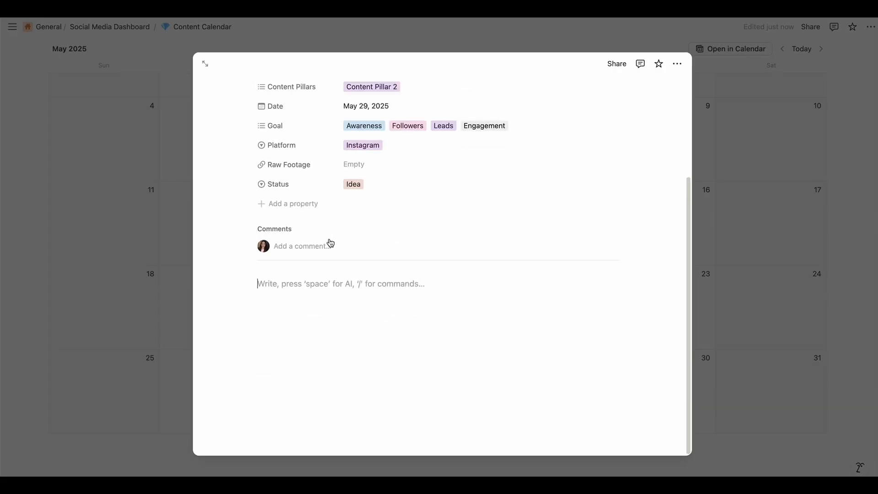
pyautogui.click(280, 284)
# Give the empty text line in Idea 1's page body a green background and place the cursor in it
pyautogui.click(251, 284)
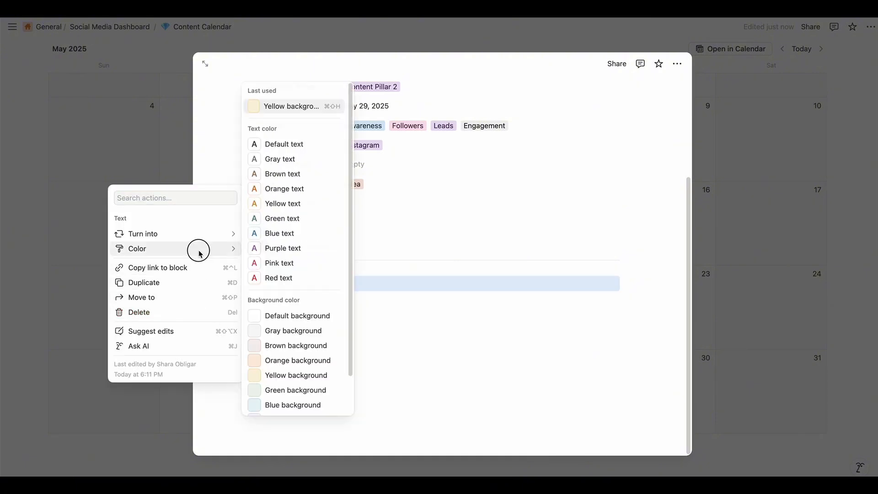
pyautogui.moveTo(210, 255)
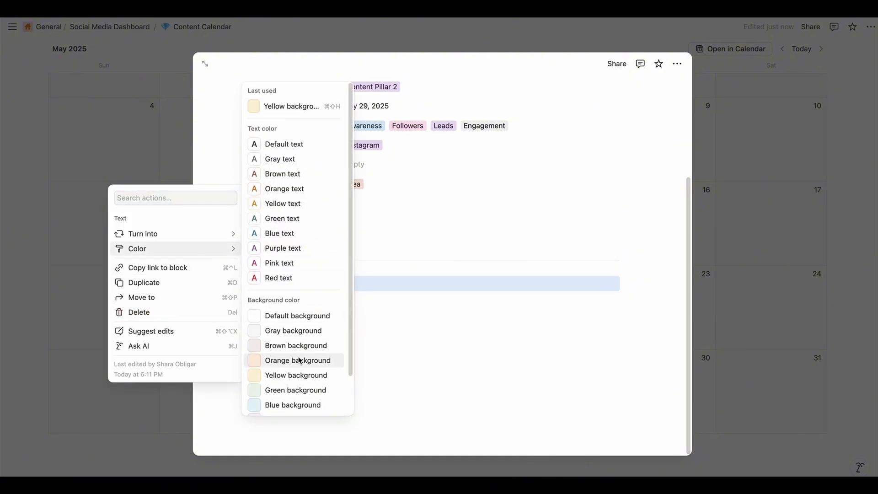
pyautogui.scroll(-3, 291, 361)
pyautogui.click(284, 347)
pyautogui.click(290, 283)
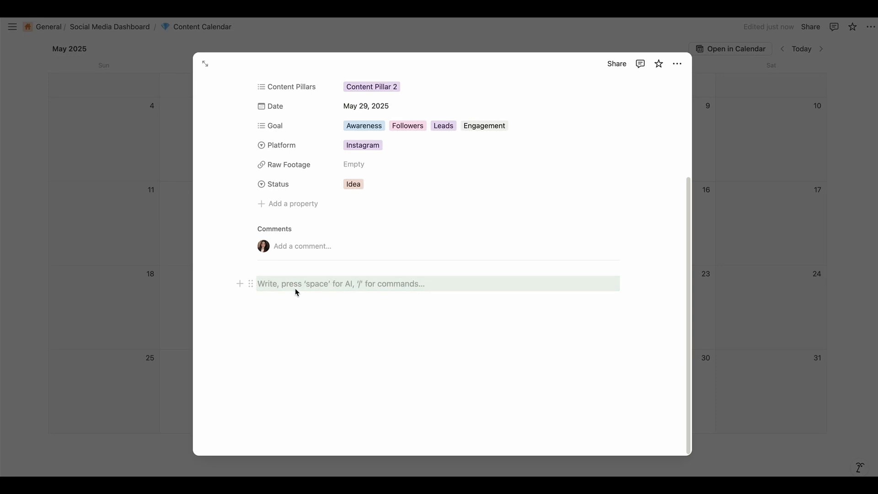
# Enter "Content Idea" as a bold heading in the green line of Idea 1's page body and start a line below it
pyautogui.write('Content Idea')
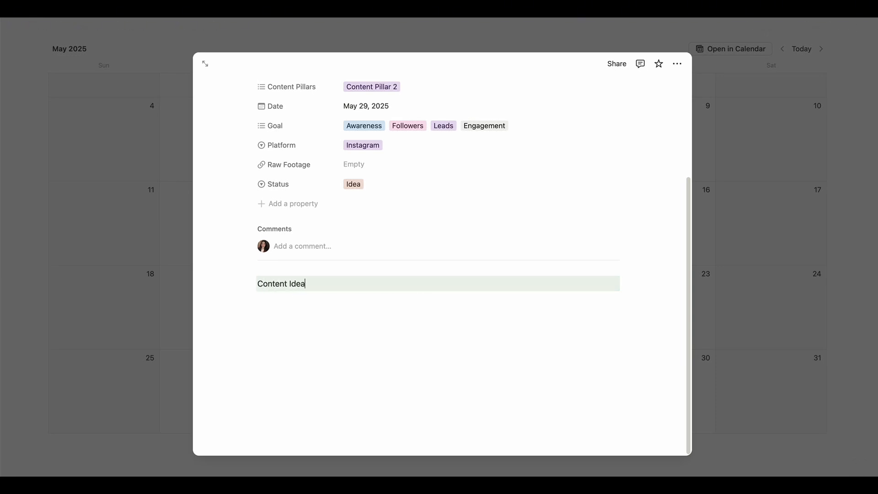
pyautogui.tripleClick(291, 284)
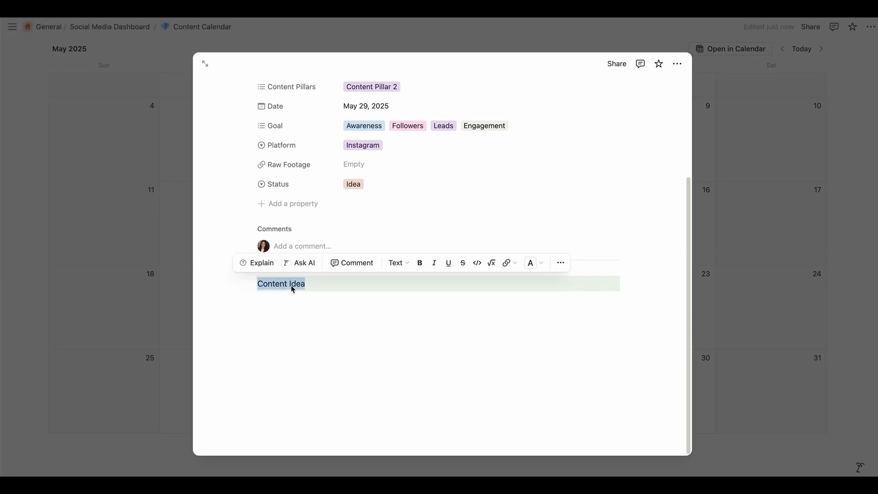
pyautogui.hotkey('ctrl', 'b')
pyautogui.click(335, 285)
pyautogui.press('Return')
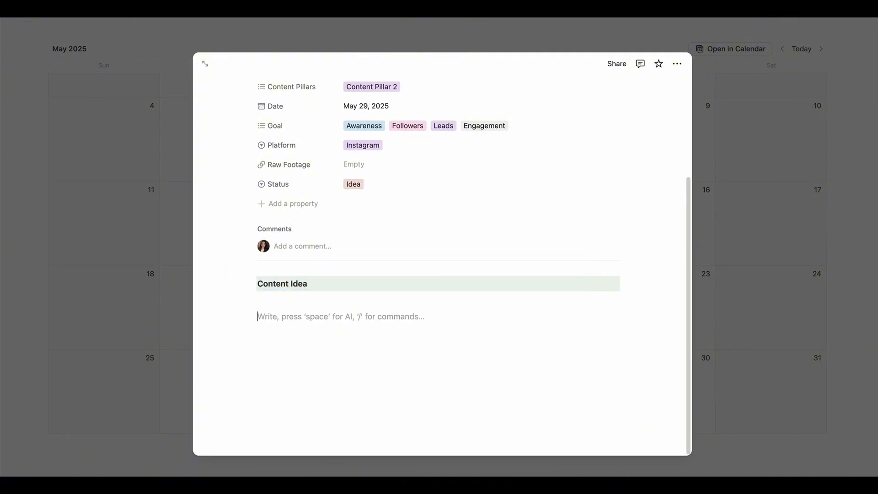
# Add a bold "Inspirational Content" heading with a green background below Content Idea
pyautogui.write('Inspo')
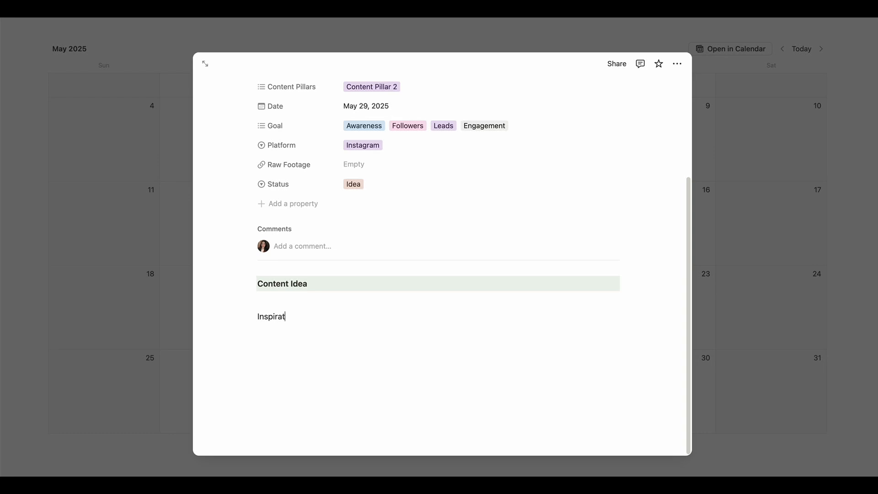
pyautogui.write('rational Content')
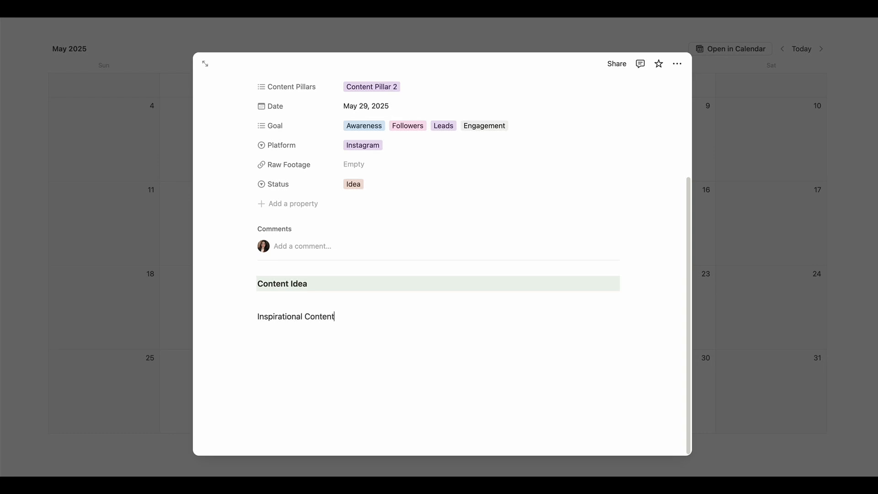
pyautogui.tripleClick(277, 318)
pyautogui.press('super+b')
pyautogui.click(255, 315)
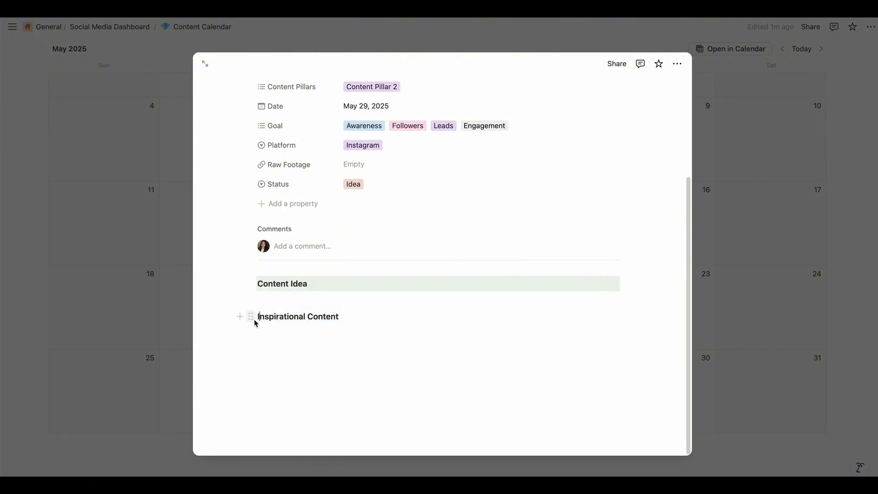
pyautogui.click(250, 317)
pyautogui.moveTo(180, 275)
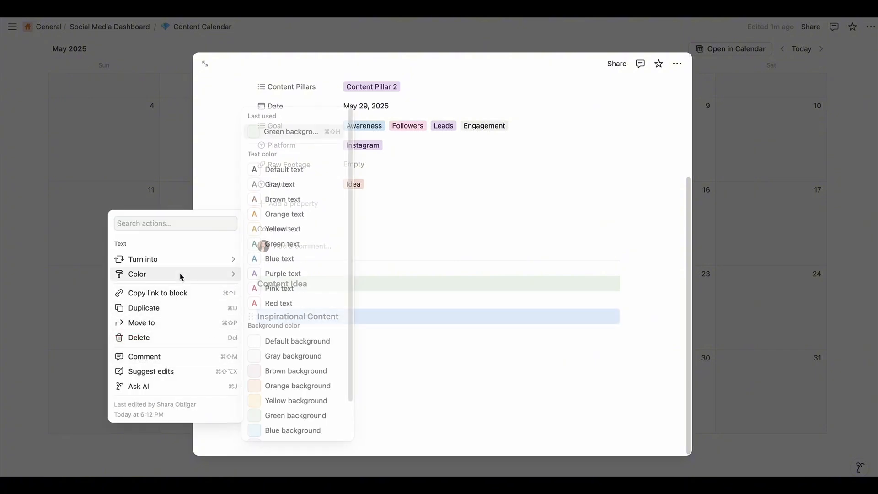
pyautogui.click(277, 415)
# Add a bold "Shot list" heading with a green background below Inspirational Content
pyautogui.click(294, 366)
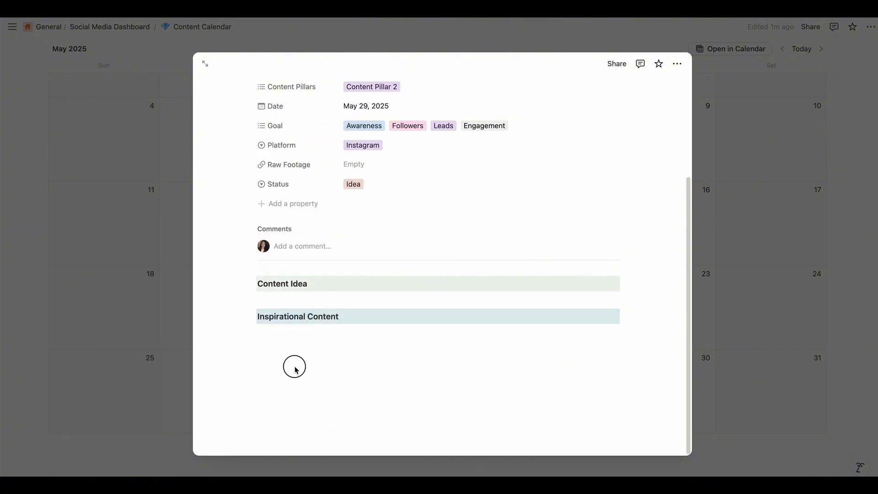
pyautogui.write('Shot list')
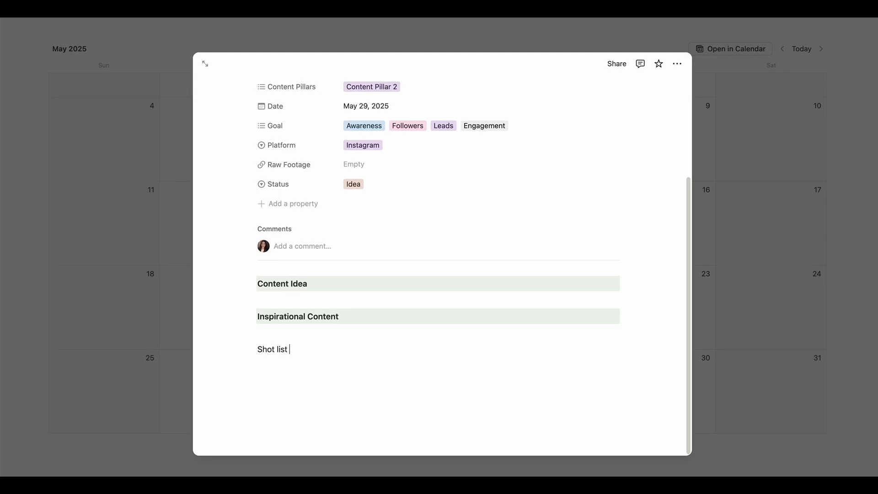
pyautogui.tripleClick(273, 351)
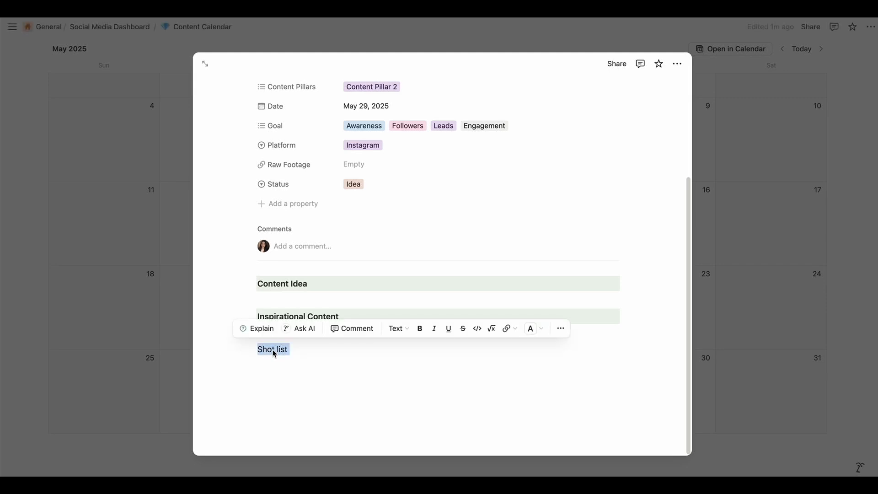
pyautogui.press('super+b')
pyautogui.click(251, 349)
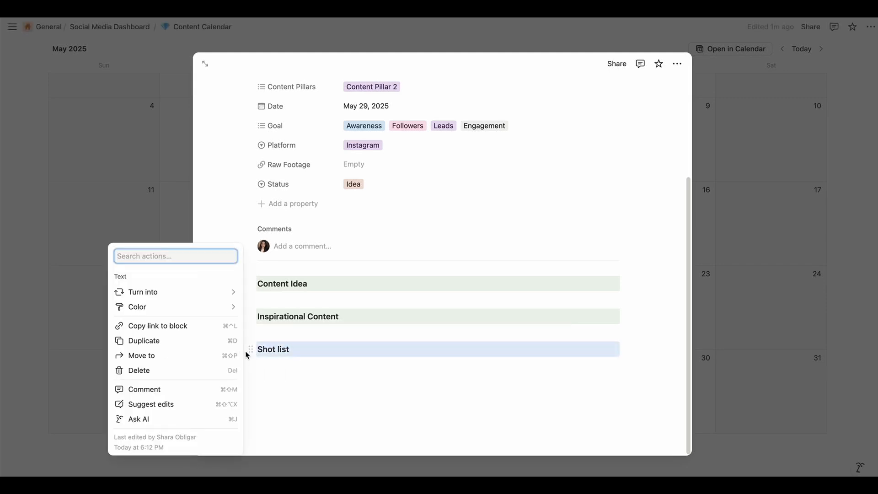
pyautogui.moveTo(220, 312)
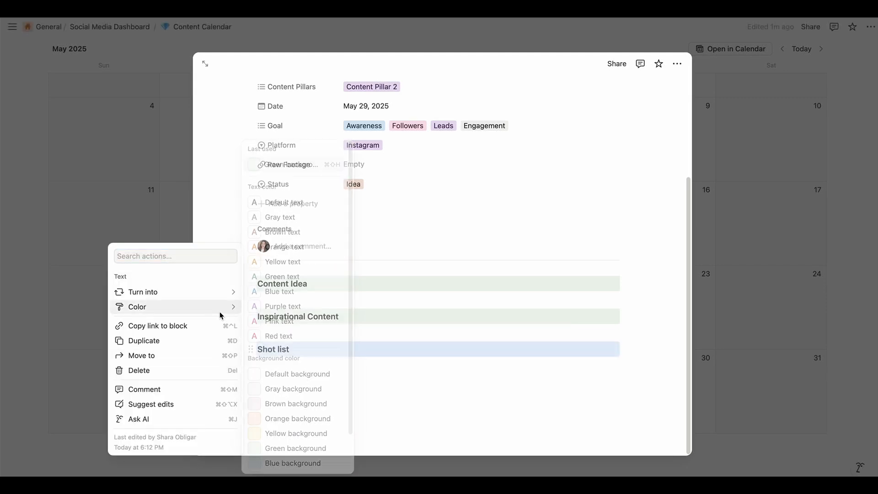
pyautogui.click(289, 448)
# Add a bold "Caption and Hashtags" heading with a green background below Shot list
pyautogui.click(289, 449)
pyautogui.write('Capt')
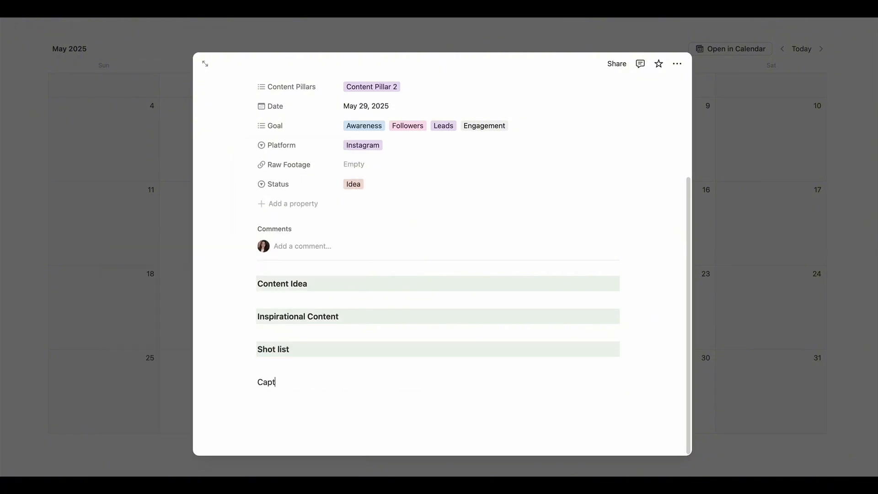
pyautogui.write('ion and Hashtags')
pyautogui.tripleClick(292, 382)
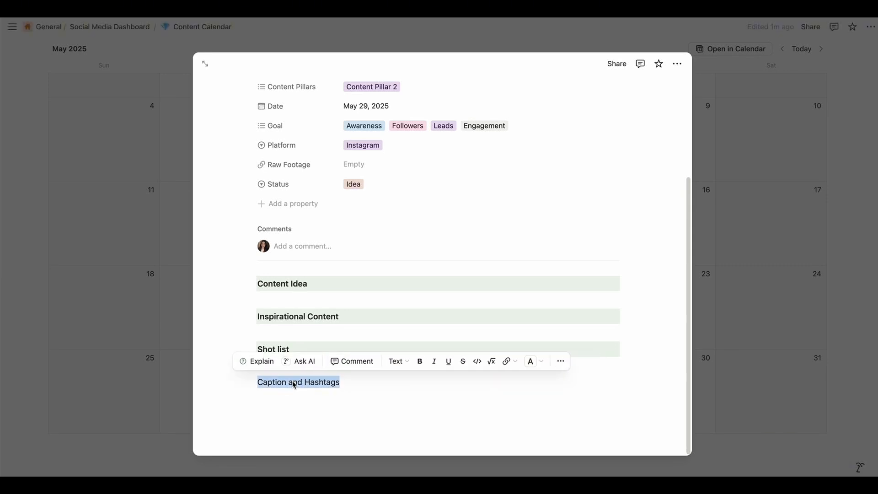
pyautogui.hotkey('ctrl', 'b')
pyautogui.click(248, 382)
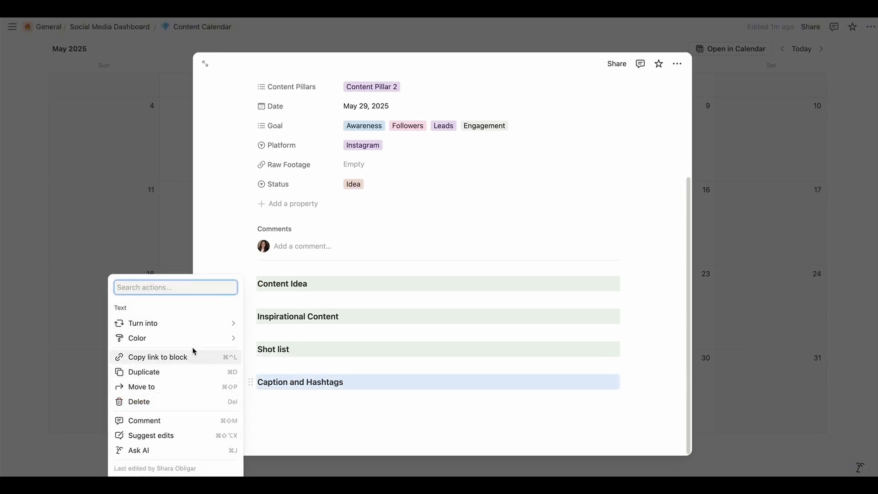
pyautogui.moveTo(192, 341)
pyautogui.click(294, 461)
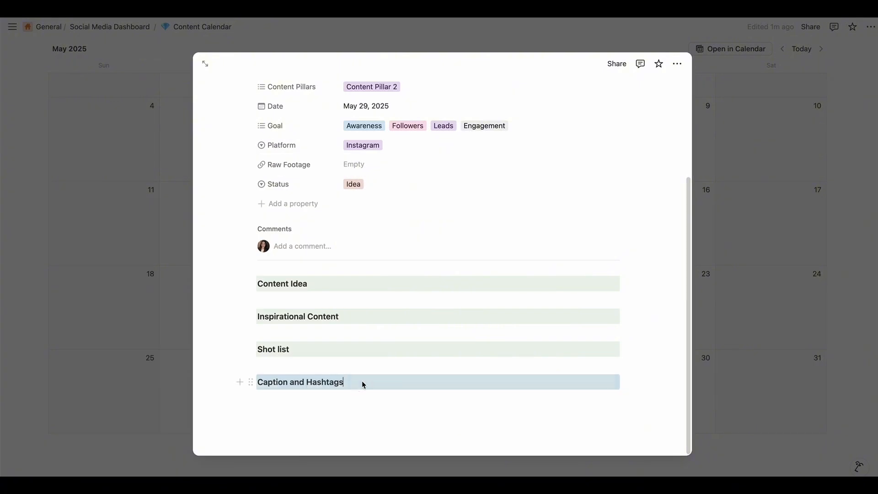
# Insert a to-do list block between the Shot list and Caption and Hashtags headings
pyautogui.click(246, 368)
pyautogui.click(241, 366)
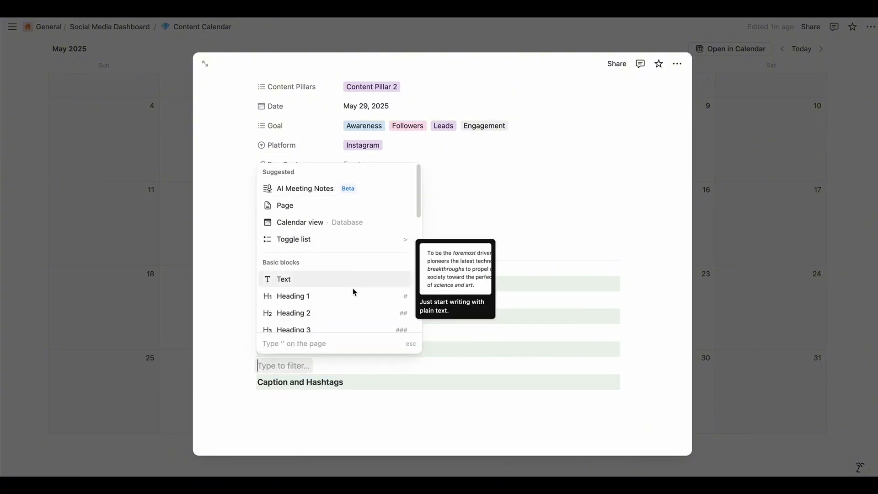
pyautogui.scroll(-5, 346, 293)
pyautogui.scroll(-1, 316, 263)
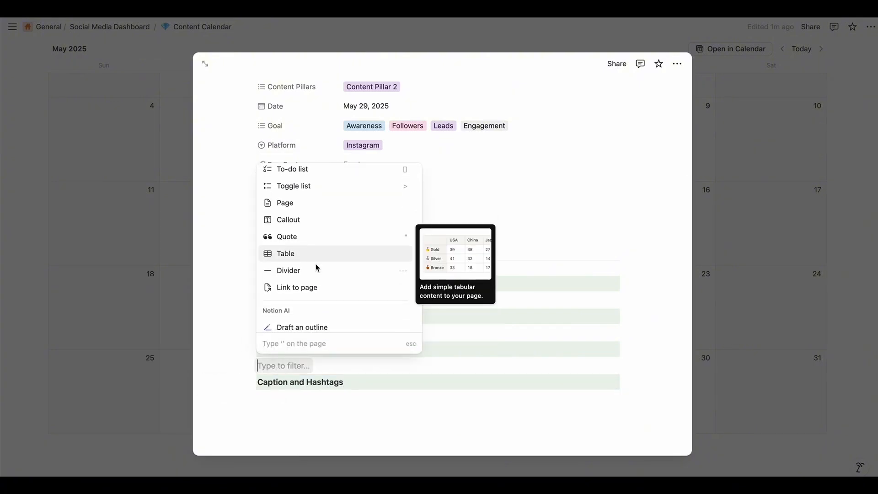
pyautogui.click(294, 169)
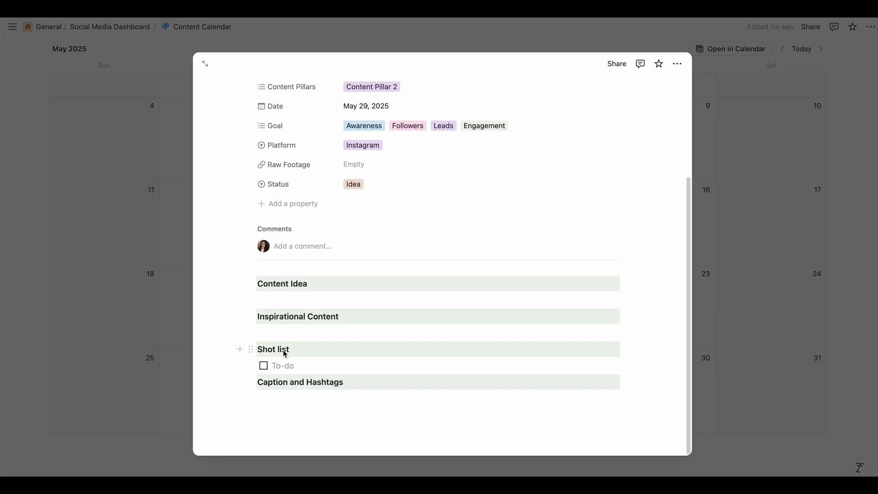
# Enter "her sipping coffee on her office" as the first to-do, add an empty to-do below it, and mark the first one done
pyautogui.write('her ')
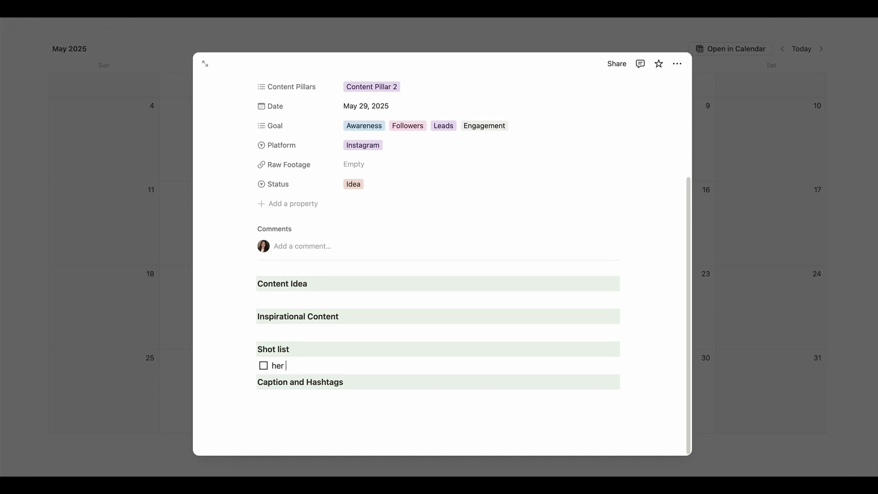
pyautogui.write('sipping coffee on her office')
pyautogui.press('Return')
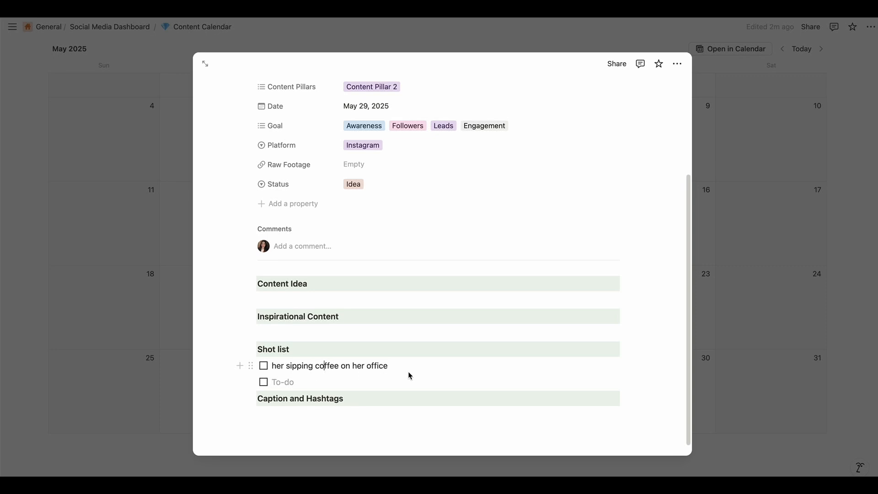
pyautogui.click(264, 366)
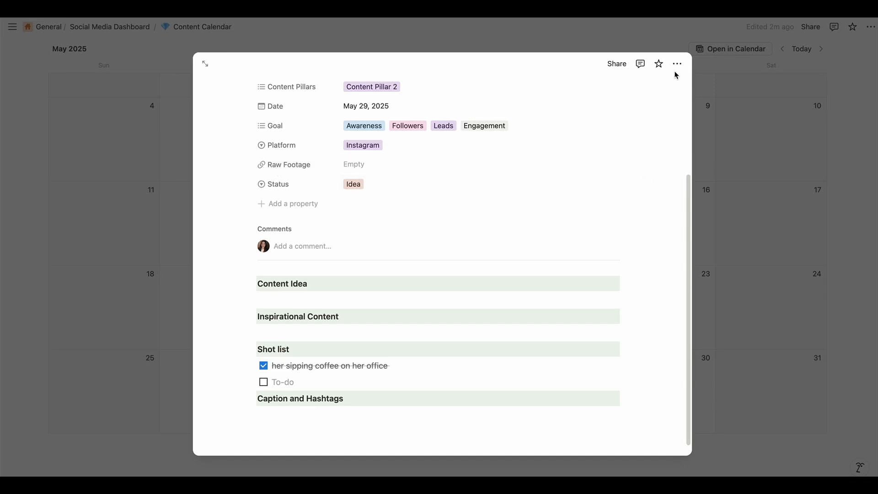
# Copy the title "Idea 1" and create a folder with that name in Google Drive's Content Calendar folder
pyautogui.scroll(3, 406, 323)
pyautogui.tripleClick(298, 197)
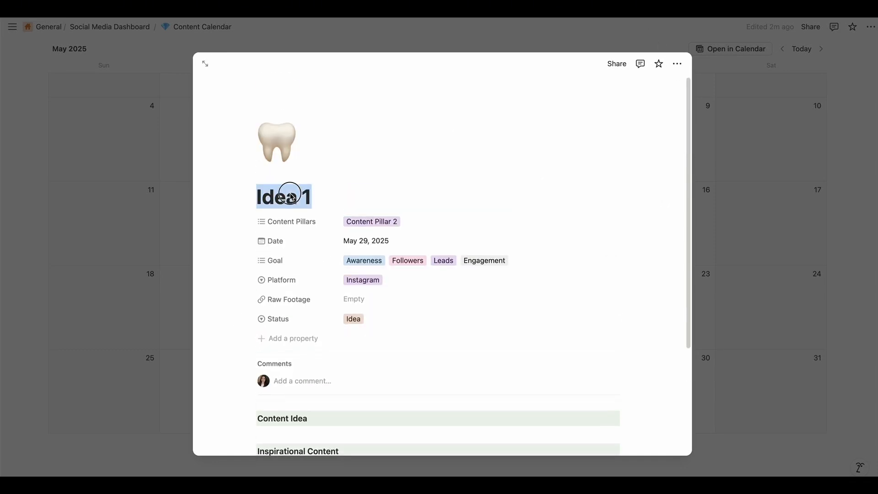
pyautogui.tripleClick(318, 200)
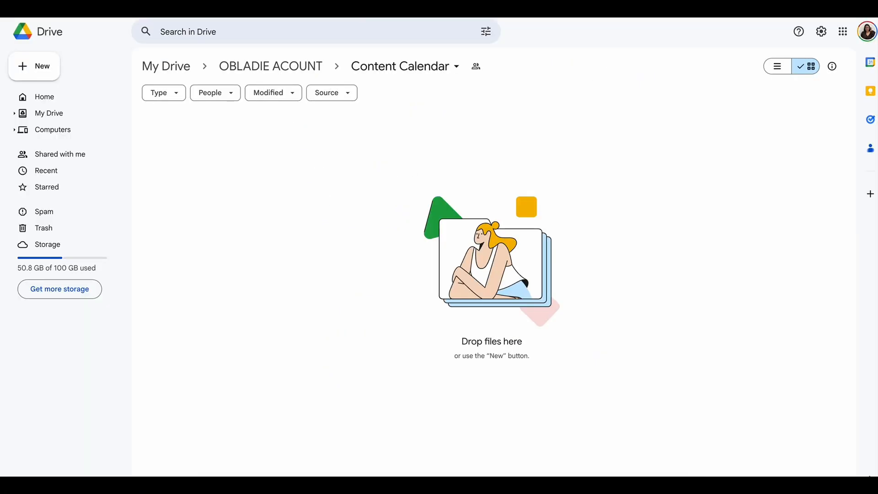
pyautogui.rightClick(339, 216)
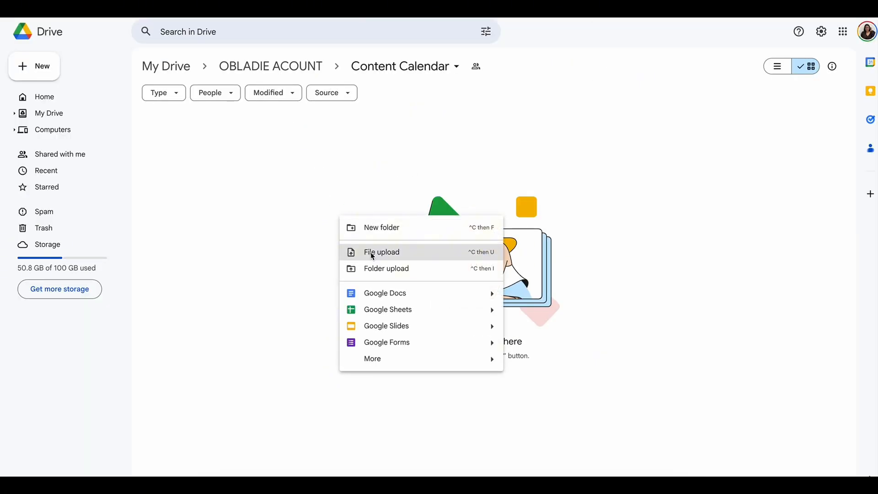
pyautogui.click(372, 228)
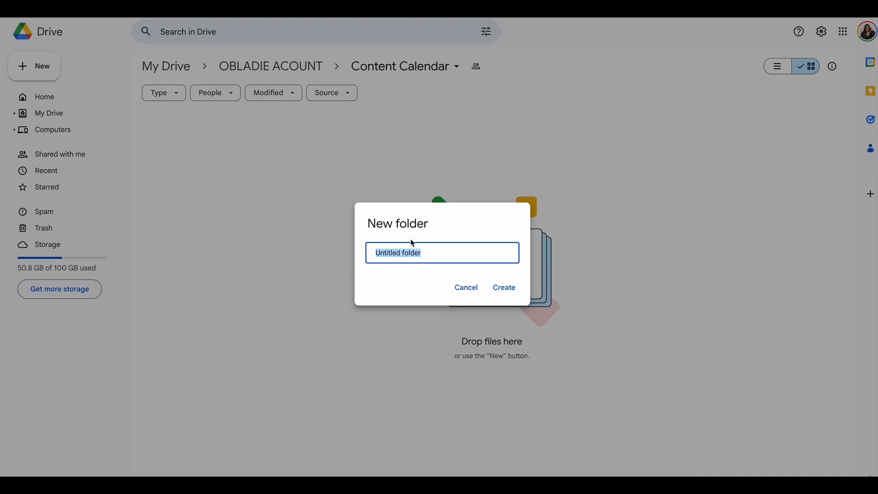
pyautogui.hotkey('ctrl', 'v')
pyautogui.click(504, 286)
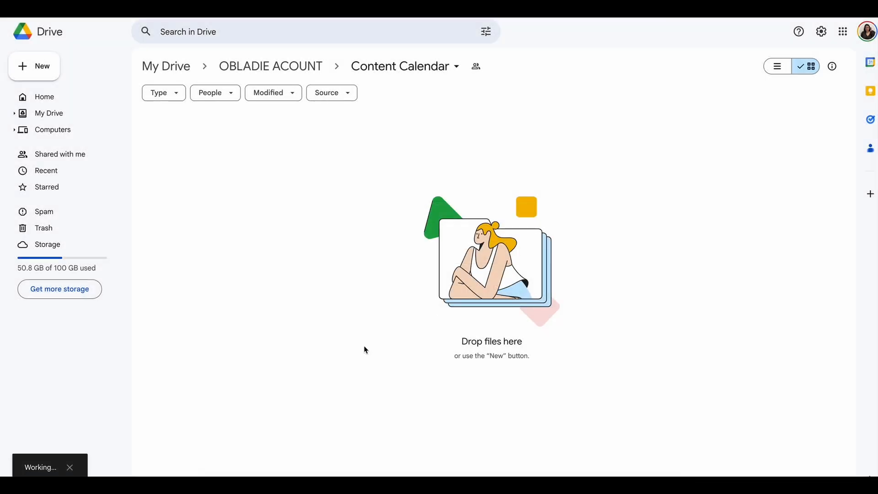
# Check the sharing access of the Content Calendar folder and copy the link to its Idea 1 folder
pyautogui.click(475, 67)
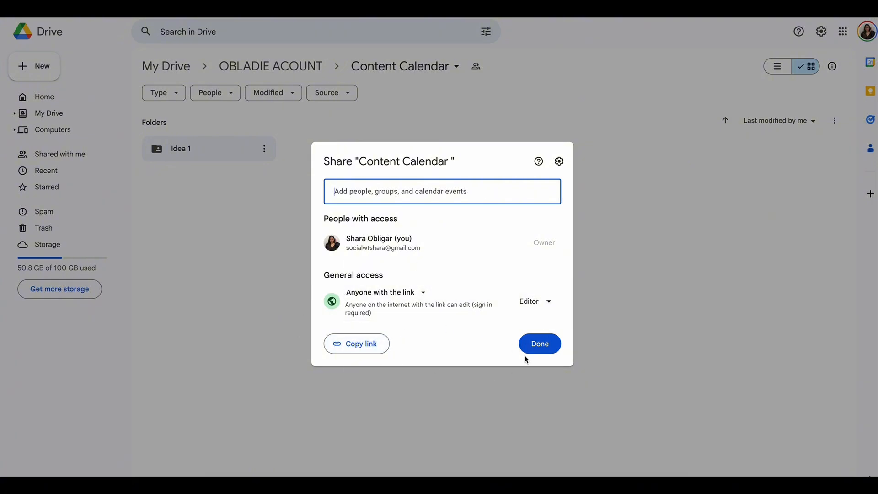
pyautogui.click(542, 347)
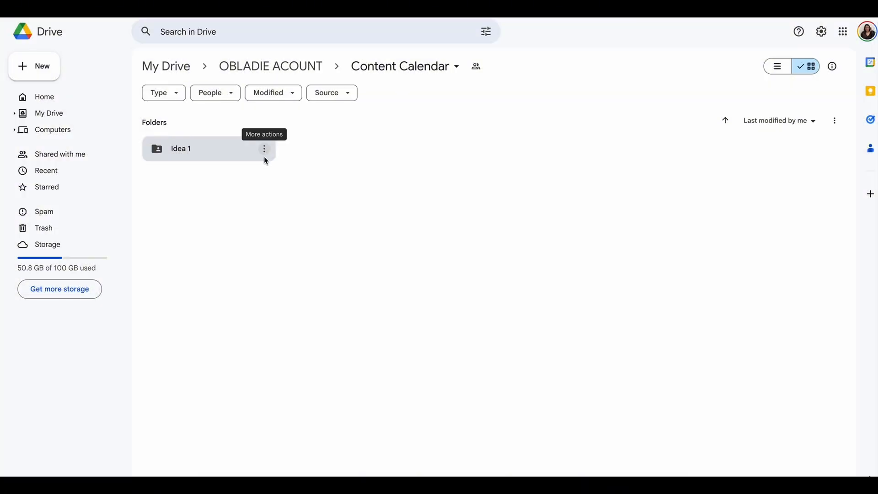
pyautogui.click(265, 156)
pyautogui.click(267, 151)
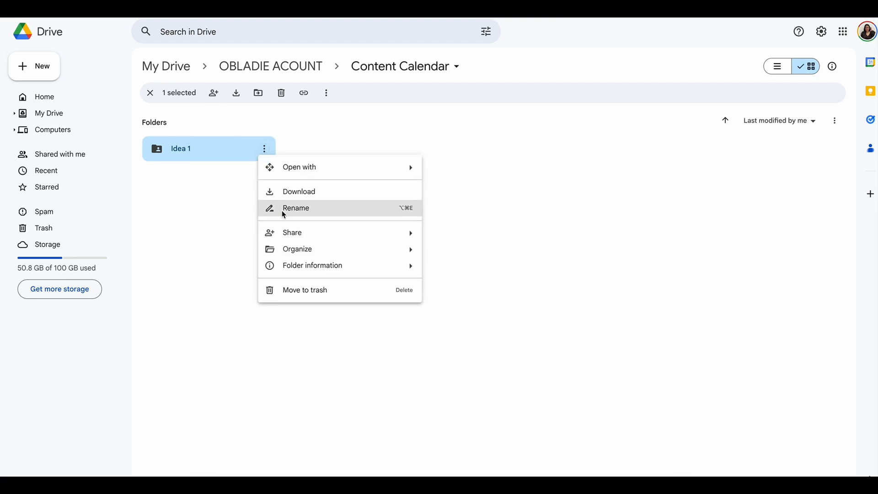
pyautogui.moveTo(306, 233)
pyautogui.click(460, 252)
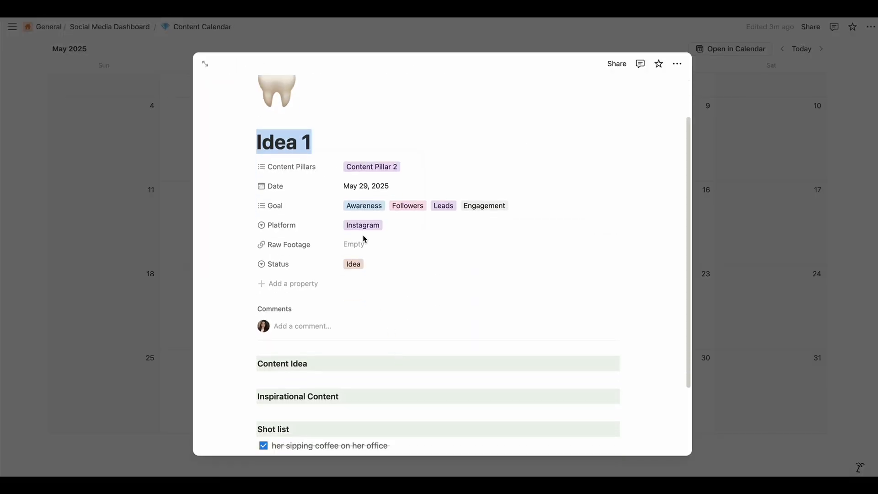
# Switch back to Notion and paste the copied Drive folder link into Idea 1's Raw Footage property
pyautogui.click(361, 244)
pyautogui.hotkey('ctrl', 'v')
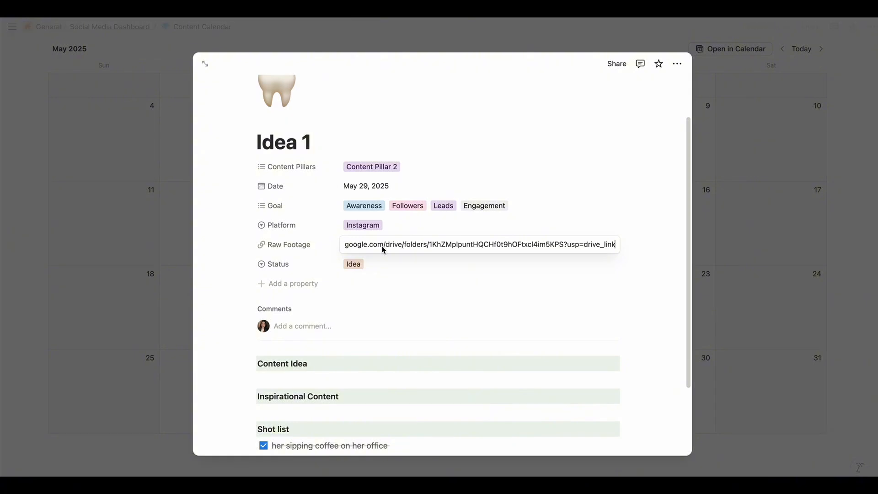
pyautogui.click(433, 268)
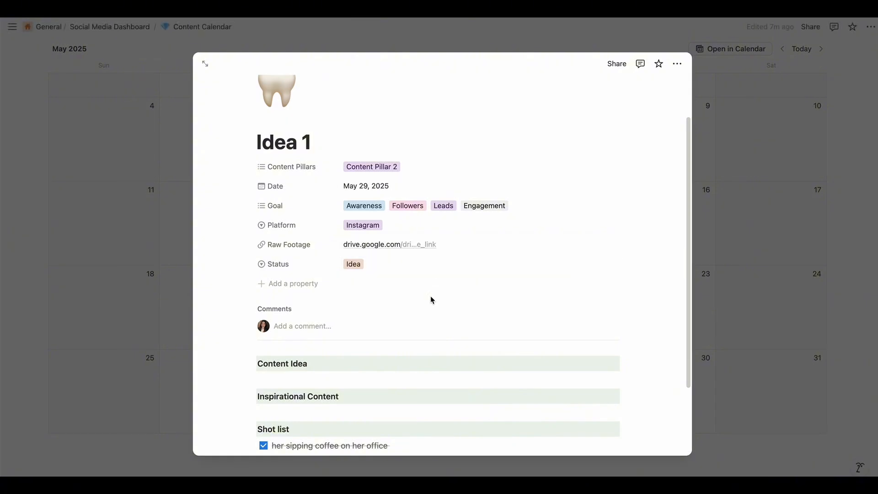
# Review Idea 1's shot list, open its Raw Footage folder to view the upload options, and return to the Notion page
pyautogui.scroll(-4, 430, 300)
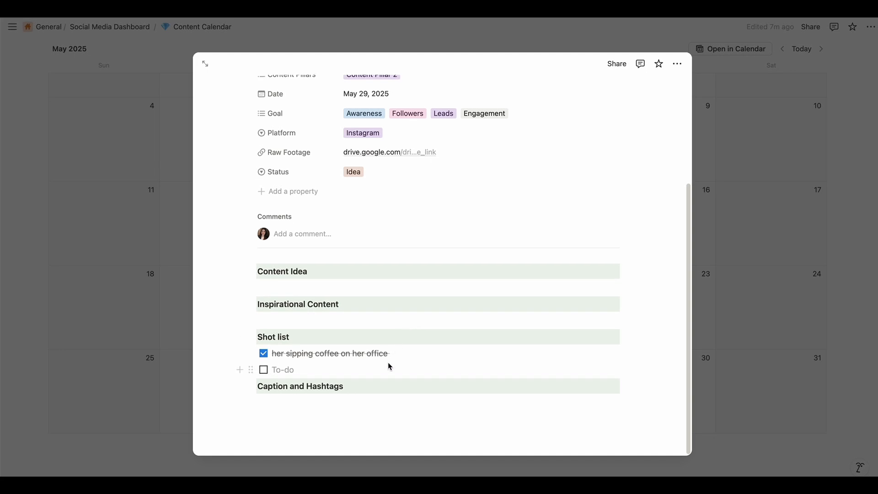
pyautogui.click(412, 353)
pyautogui.scroll(3, 412, 353)
pyautogui.click(408, 216)
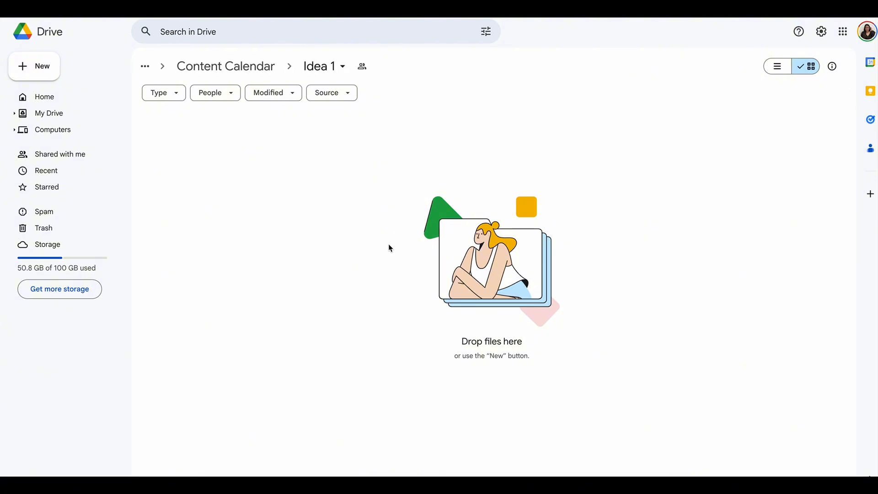
pyautogui.rightClick(363, 182)
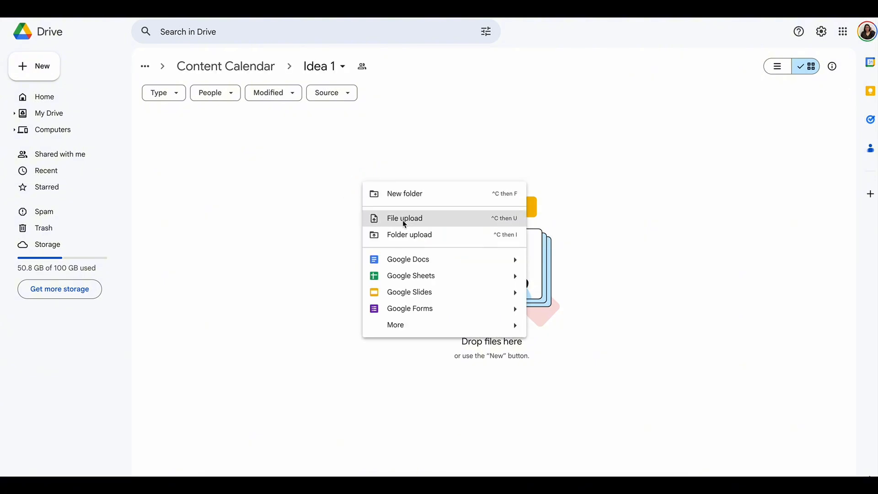
pyautogui.click(397, 147)
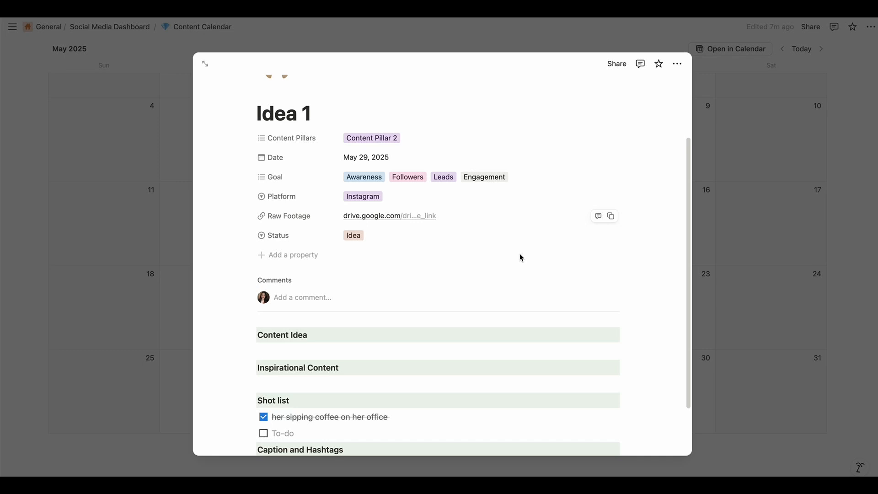
pyautogui.scroll(3, 426, 255)
pyautogui.scroll(-4, 610, 269)
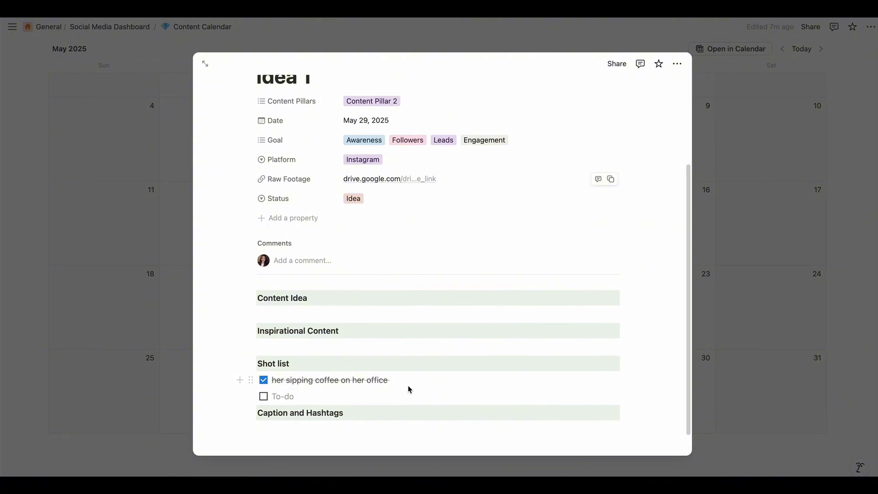
pyautogui.scroll(1, 408, 387)
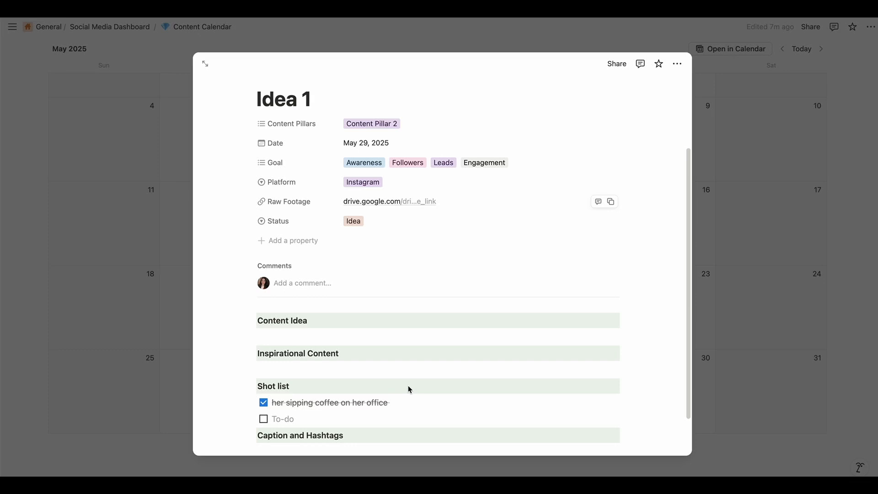
pyautogui.scroll(-2, 408, 388)
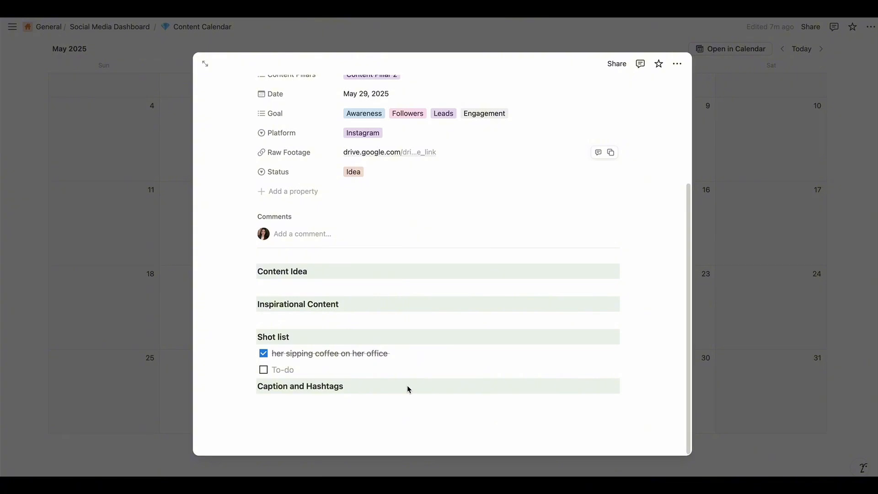
pyautogui.click(774, 315)
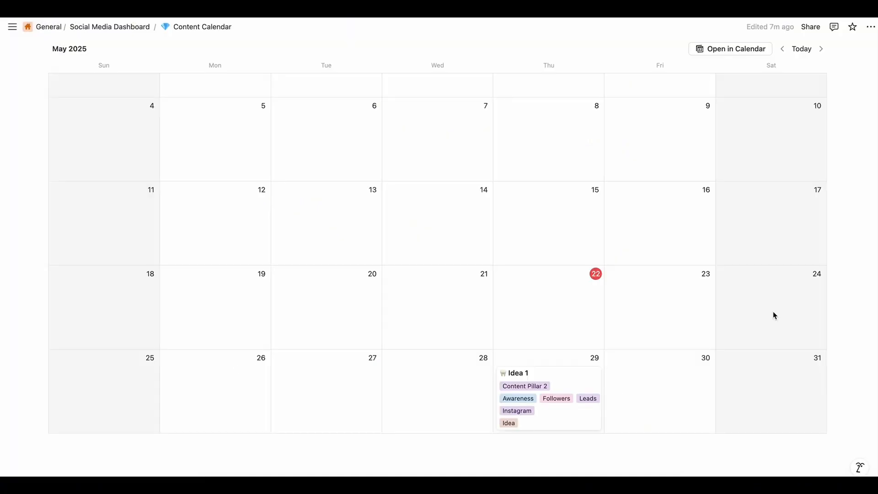
pyautogui.scroll(5, 636, 355)
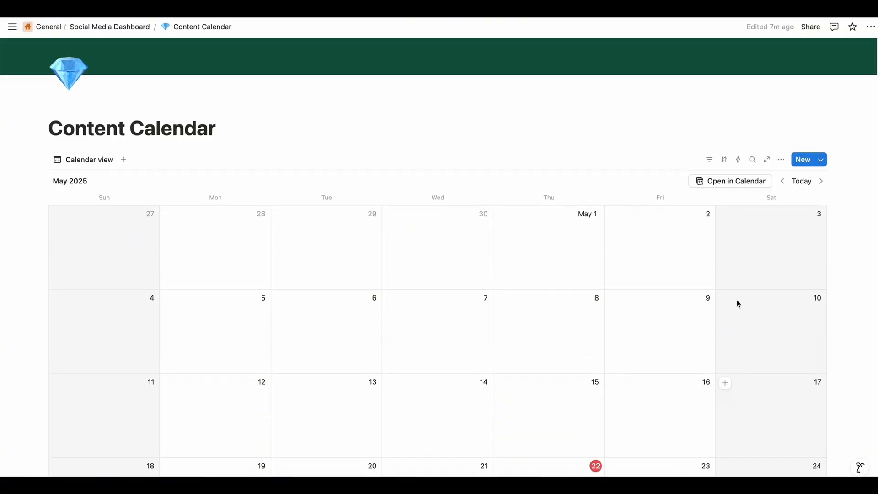
pyautogui.scroll(-7, 739, 306)
pyautogui.click(574, 273)
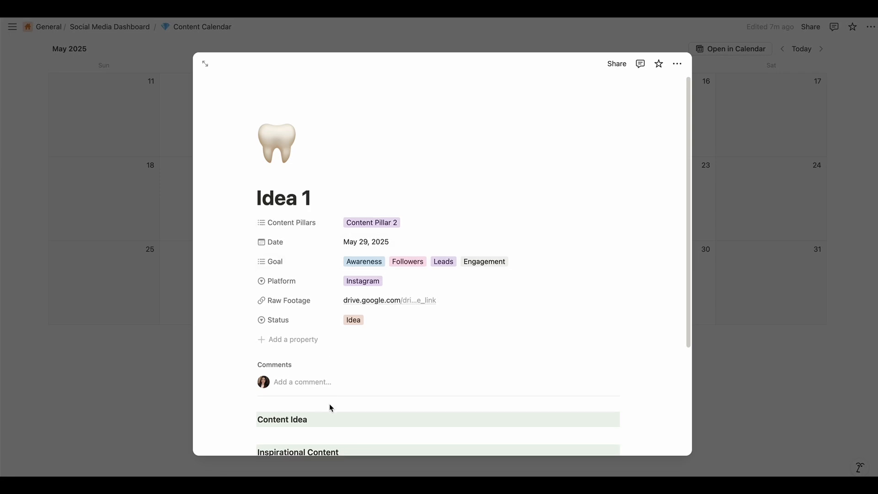
pyautogui.scroll(-3, 331, 408)
pyautogui.moveTo(259, 276); pyautogui.dragTo(321, 312)
pyautogui.click(747, 352)
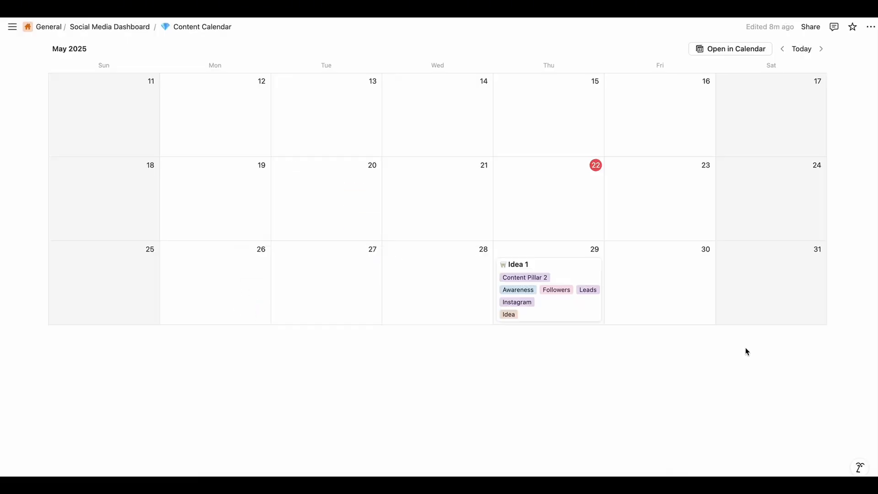
# Create a new page template for the Content Calendar database and close it without a title
pyautogui.scroll(6, 747, 351)
pyautogui.click(822, 161)
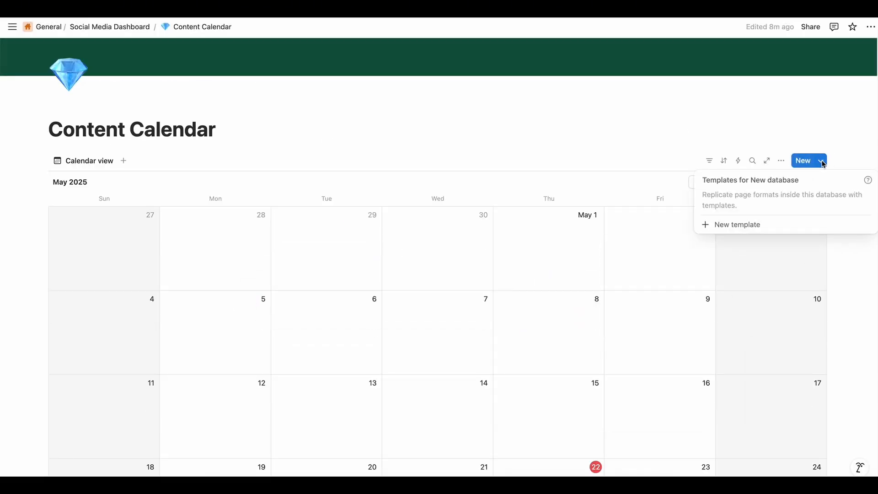
pyautogui.click(732, 225)
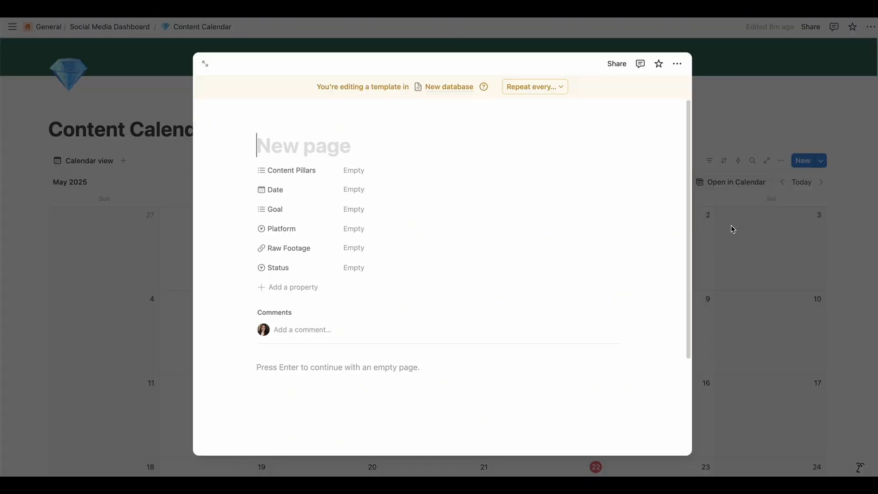
pyautogui.click(700, 296)
# Open Idea 1 and copy all its sections from Content Idea through Caption and Hashtags
pyautogui.scroll(-5, 609, 381)
pyautogui.click(570, 324)
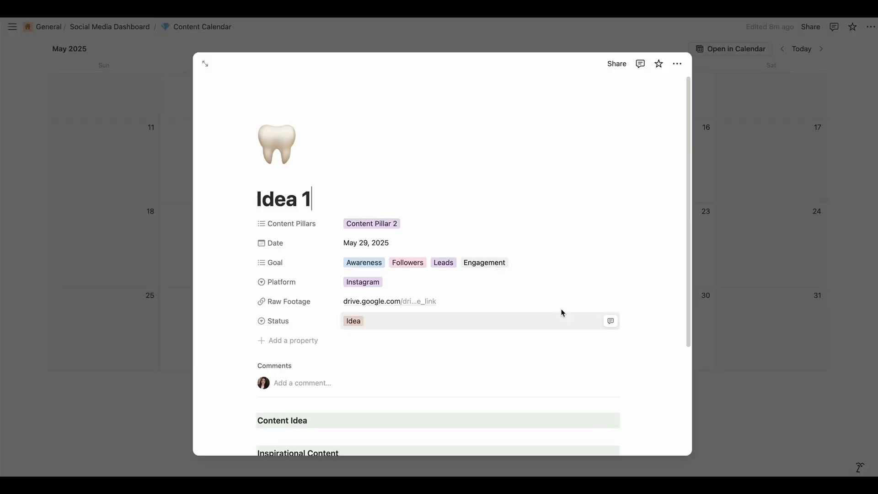
pyautogui.scroll(-3, 369, 383)
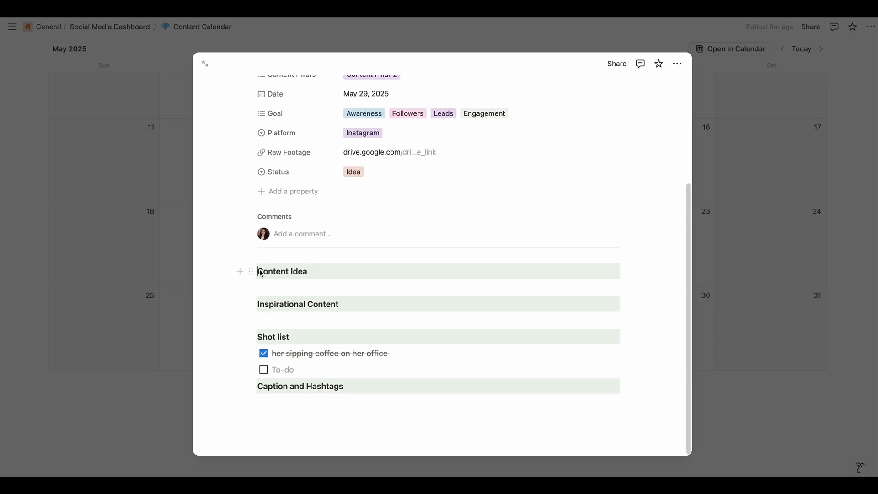
pyautogui.moveTo(260, 273); pyautogui.dragTo(444, 396)
pyautogui.press('super+c')
pyautogui.click(740, 293)
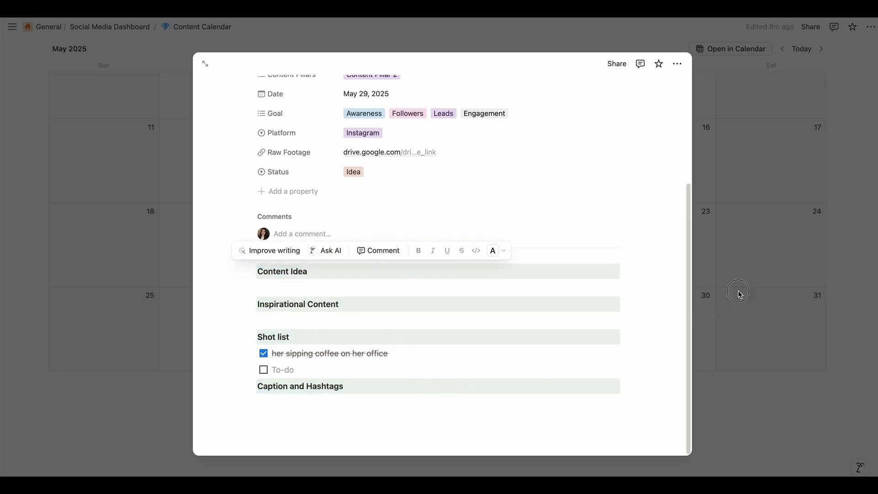
# Open the untitled template for editing and paste the copied sections into its body
pyautogui.scroll(5, 732, 311)
pyautogui.click(822, 202)
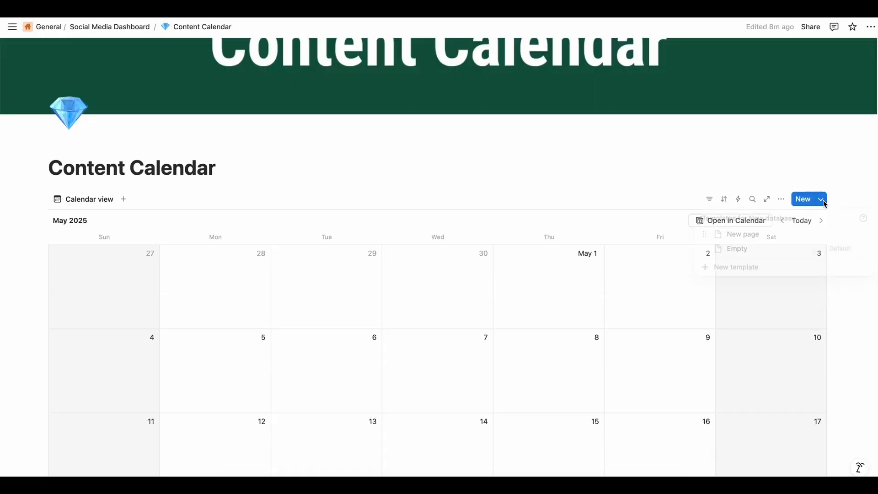
pyautogui.scroll(2, 770, 243)
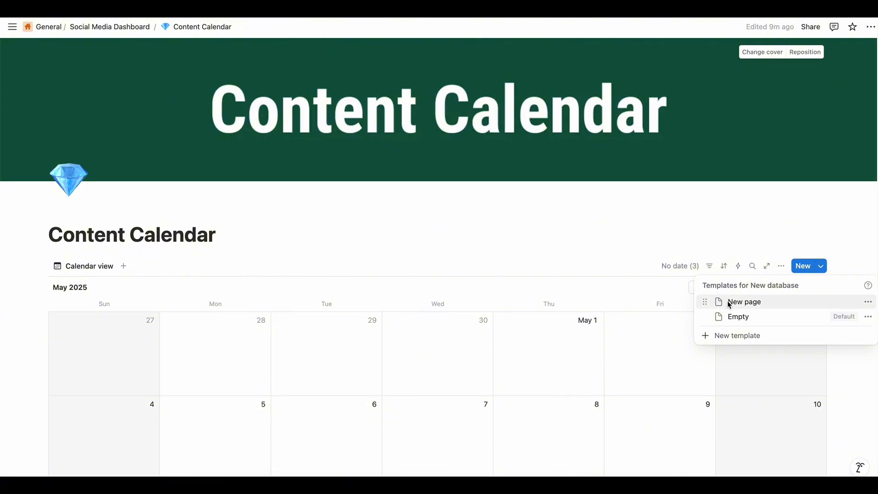
pyautogui.click(868, 302)
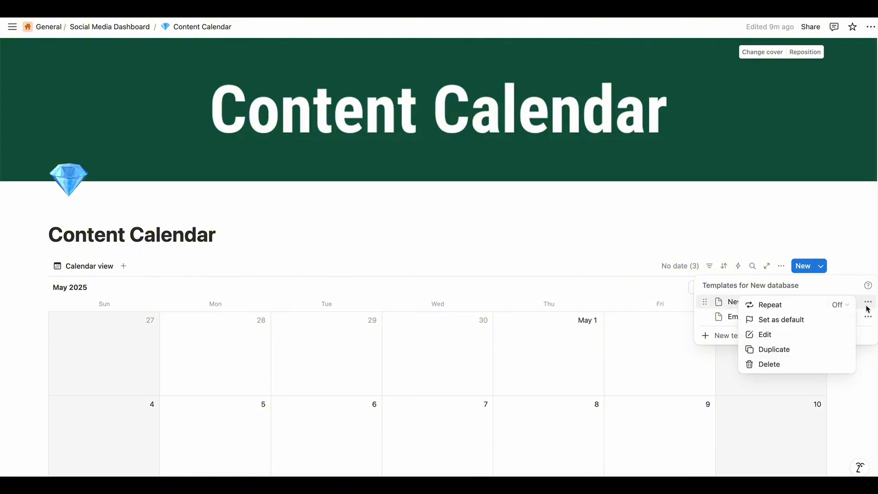
pyautogui.click(800, 336)
pyautogui.click(315, 373)
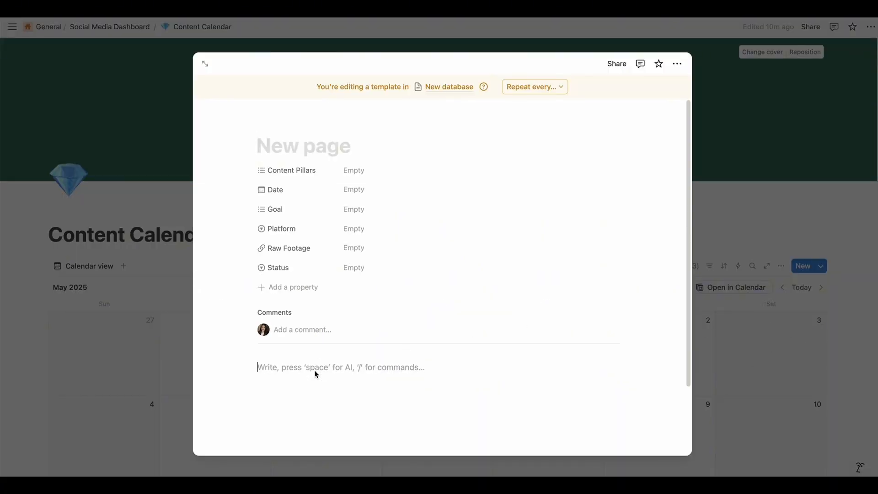
pyautogui.press('super+v')
pyautogui.click(402, 376)
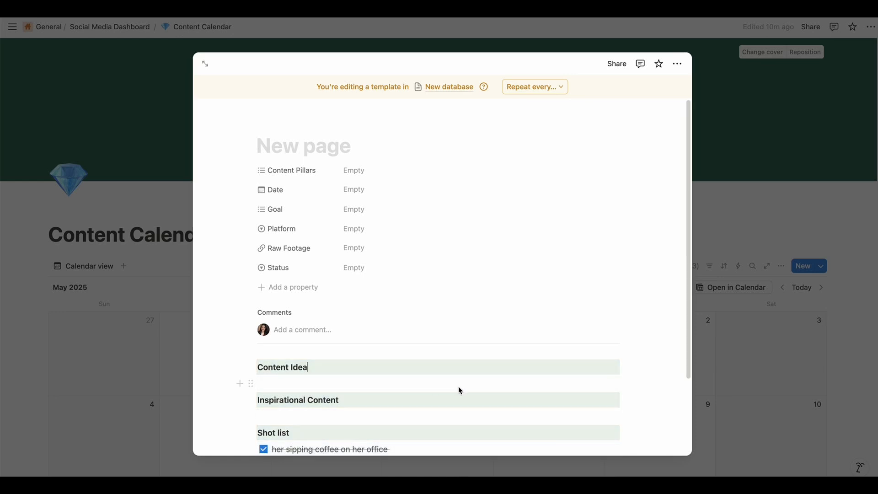
# Delete the "her sipping coffee on her office" to-do from the template's shot list, keeping one empty to-do
pyautogui.scroll(-2, 457, 386)
pyautogui.scroll(2, 457, 389)
pyautogui.scroll(-3, 435, 388)
pyautogui.scroll(3, 409, 393)
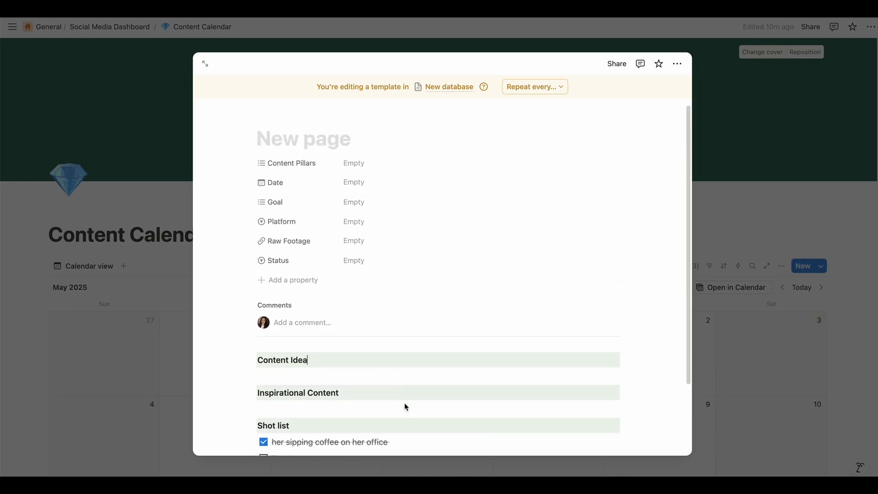
pyautogui.scroll(-3, 404, 393)
pyautogui.tripleClick(404, 358)
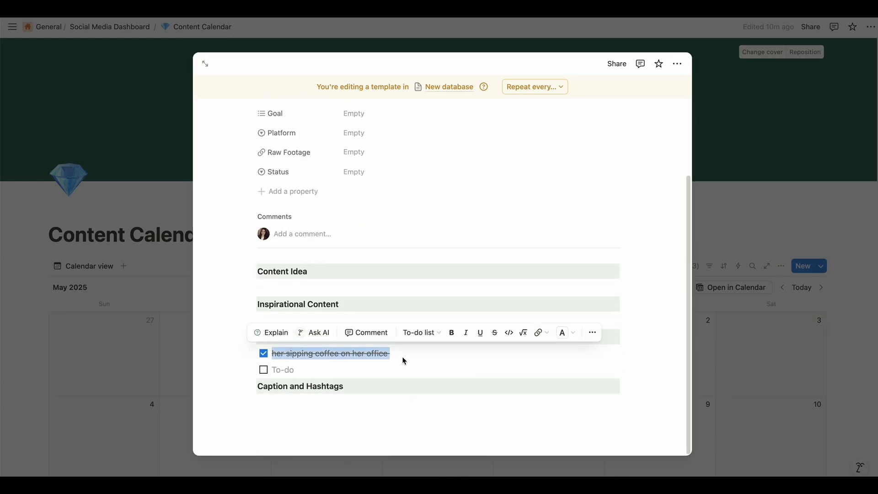
pyautogui.press('BackSpace')
pyautogui.press('BackSpace')
pyautogui.press('BackSpace')
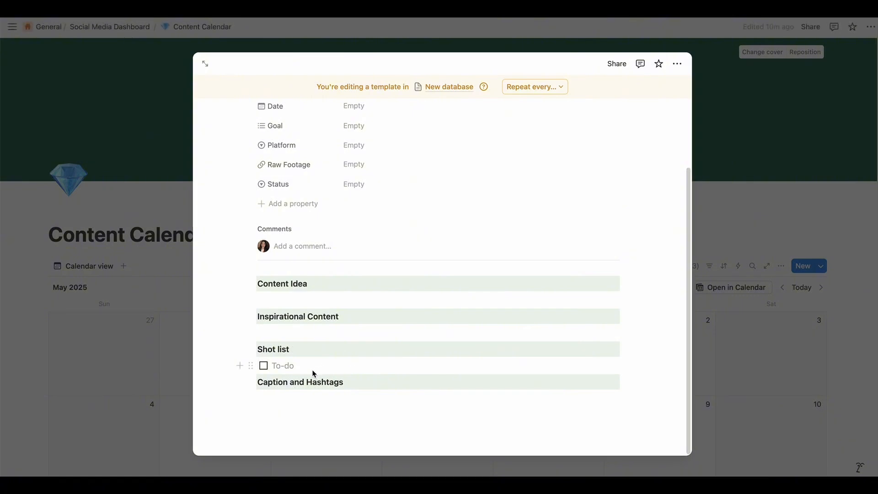
# Title the template "Idea" and set its Date to Now, the time when duplicated
pyautogui.scroll(3, 362, 381)
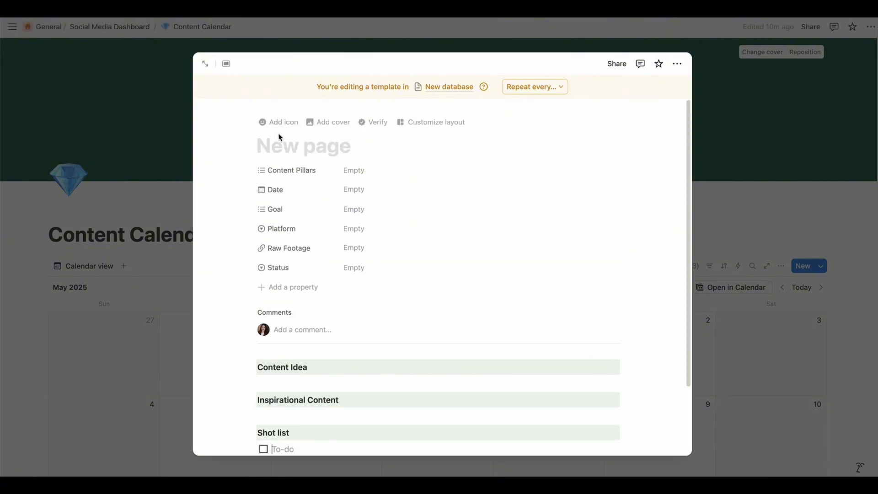
pyautogui.click(300, 153)
pyautogui.write('Idea')
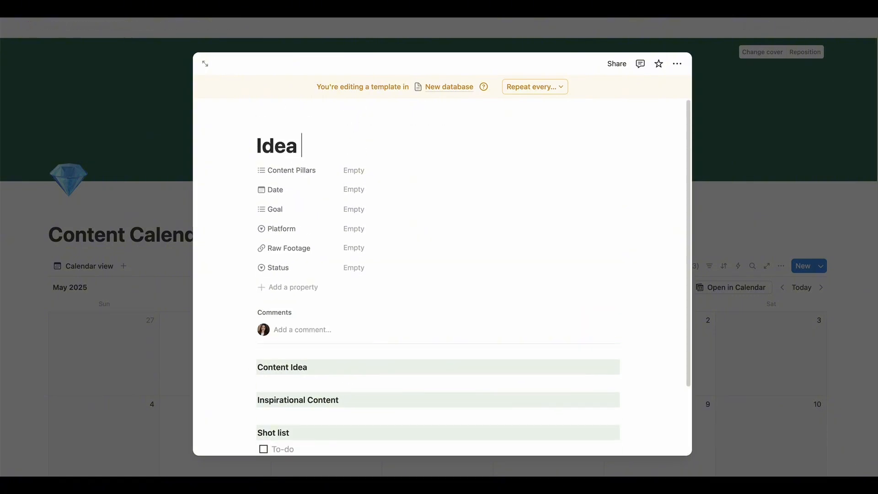
pyautogui.click(368, 191)
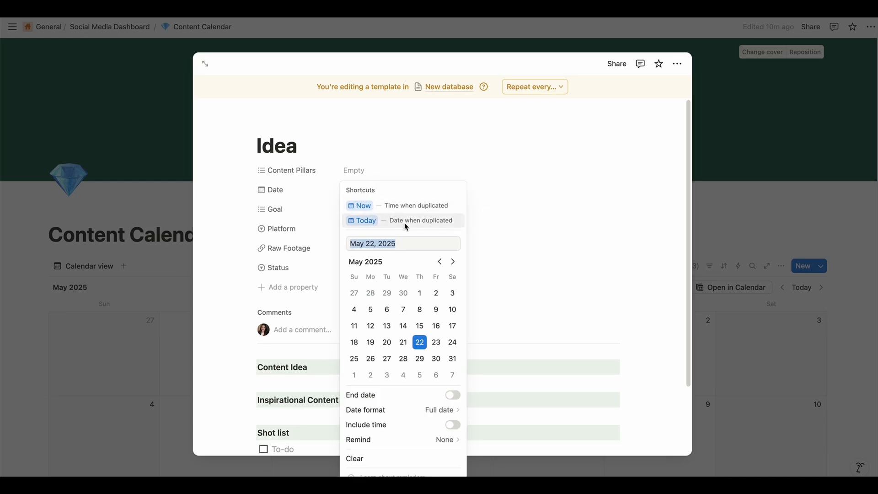
pyautogui.click(407, 207)
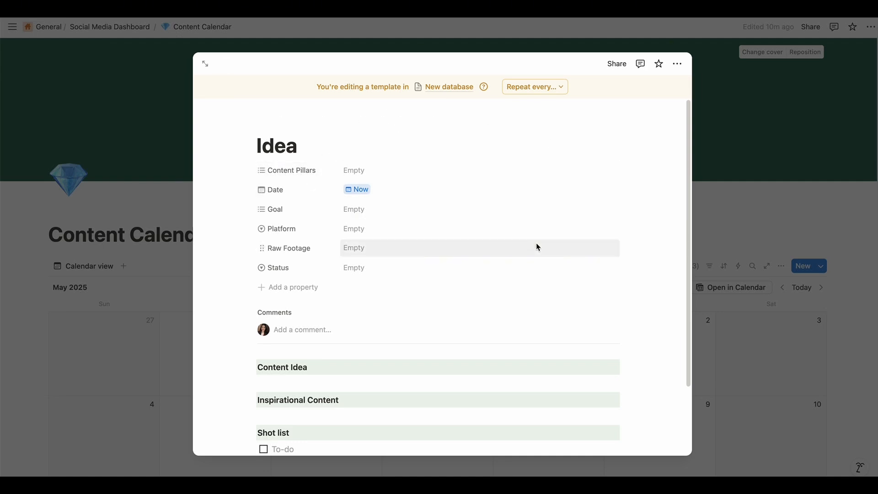
# Set the template's Platform to Instagram and its Status to Idea
pyautogui.click(413, 237)
pyautogui.click(407, 302)
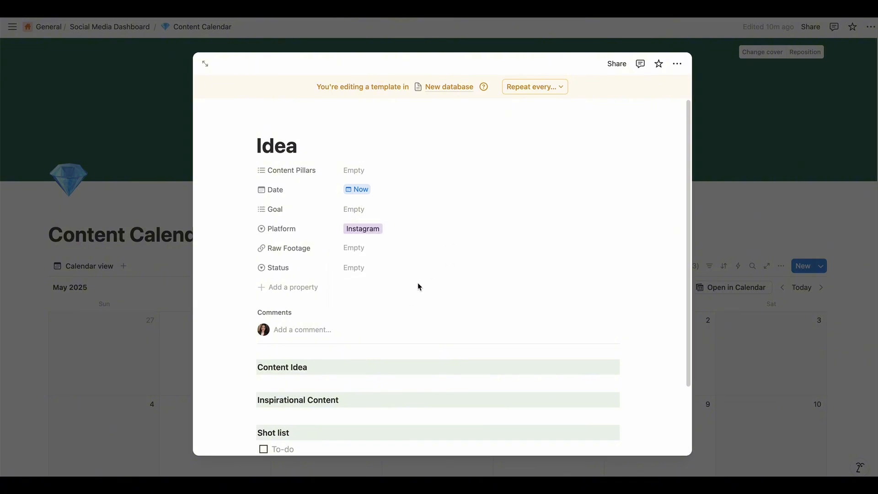
pyautogui.click(354, 267)
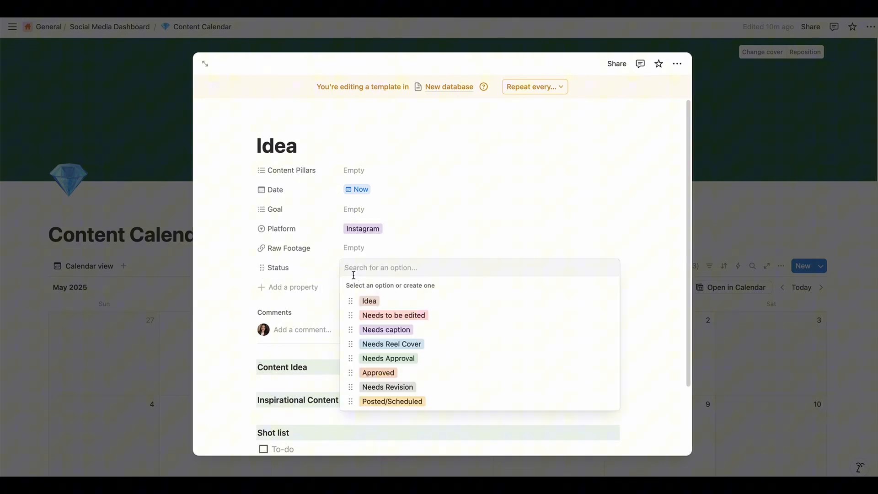
pyautogui.click(380, 301)
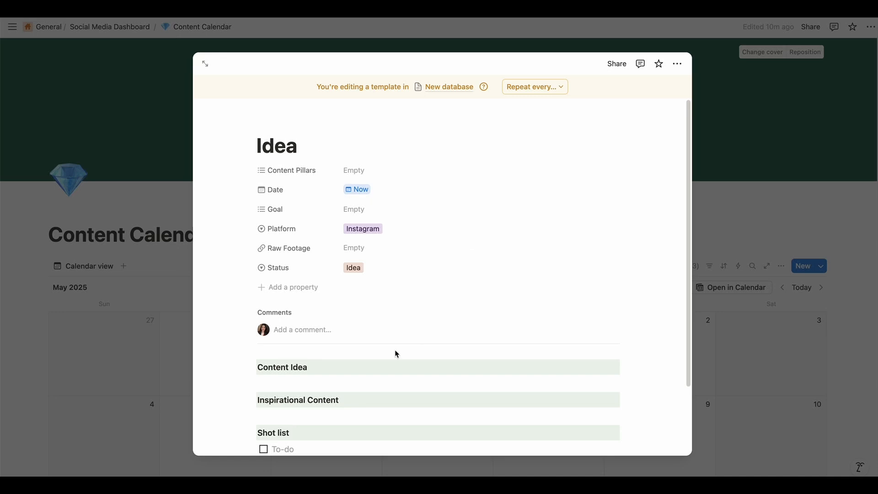
# Give the Idea template a four-leaf clover icon and close the template
pyautogui.scroll(-3, 395, 351)
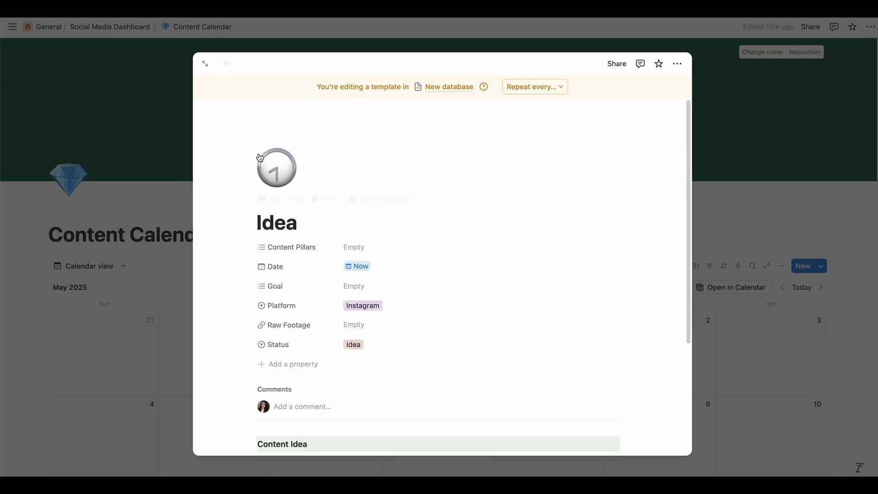
pyautogui.click(286, 177)
pyautogui.click(187, 267)
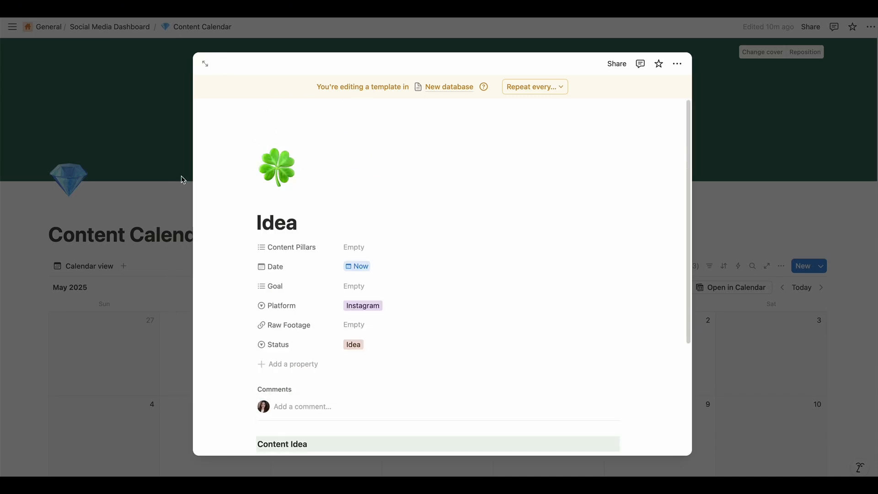
pyautogui.click(761, 288)
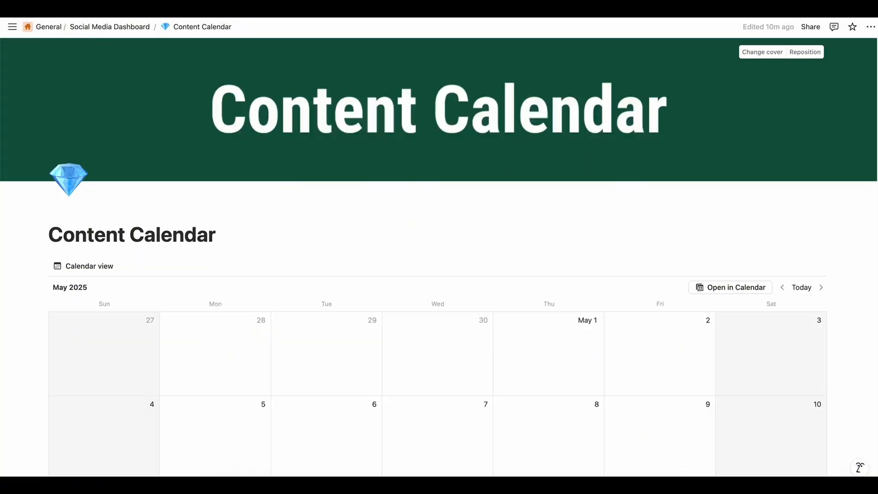
# Set the Idea template as the default for new items in the Content Calendar database
pyautogui.click(820, 266)
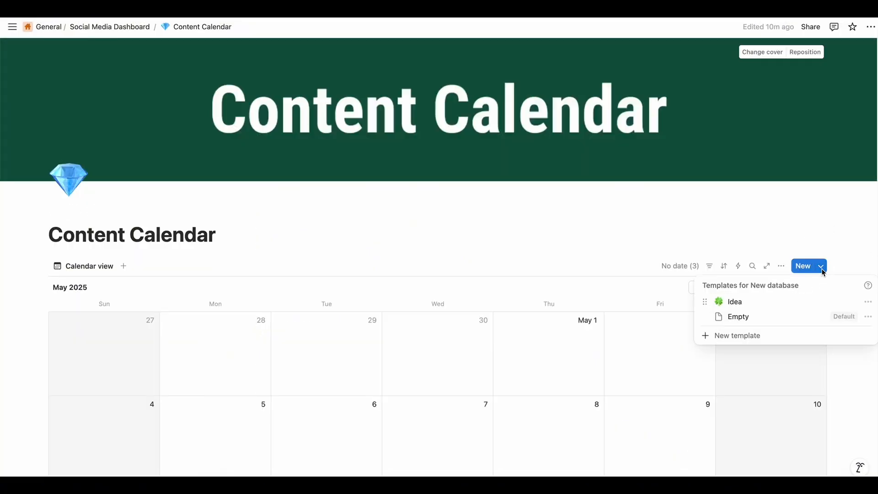
pyautogui.click(867, 301)
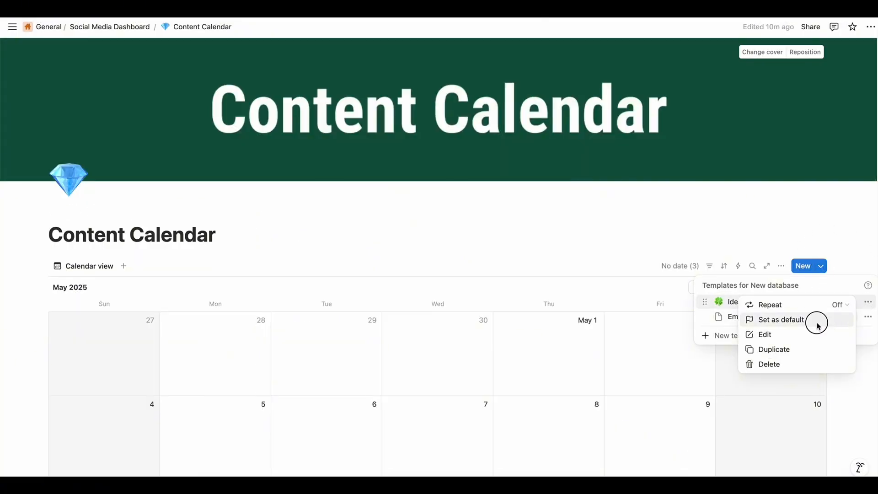
pyautogui.click(779, 320)
pyautogui.click(401, 251)
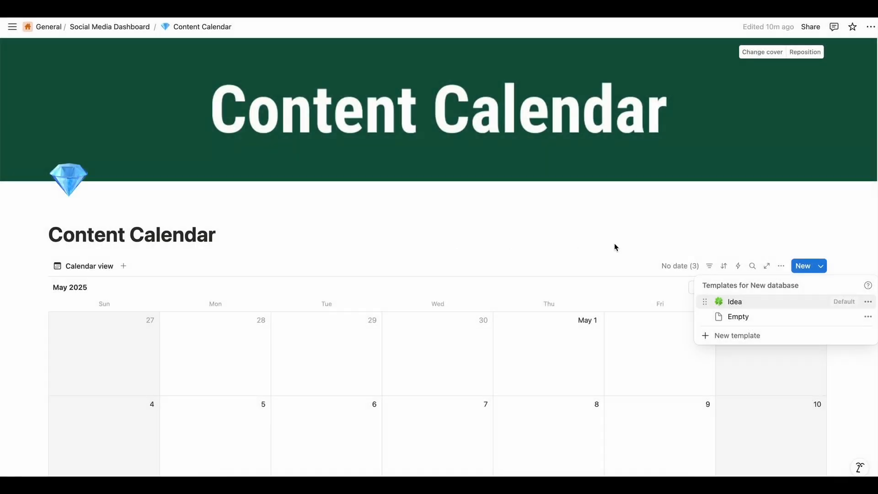
pyautogui.click(636, 246)
# Add a calendar item on May 30, 2025 from the default Idea template and review its preset properties and sections
pyautogui.scroll(-5, 673, 341)
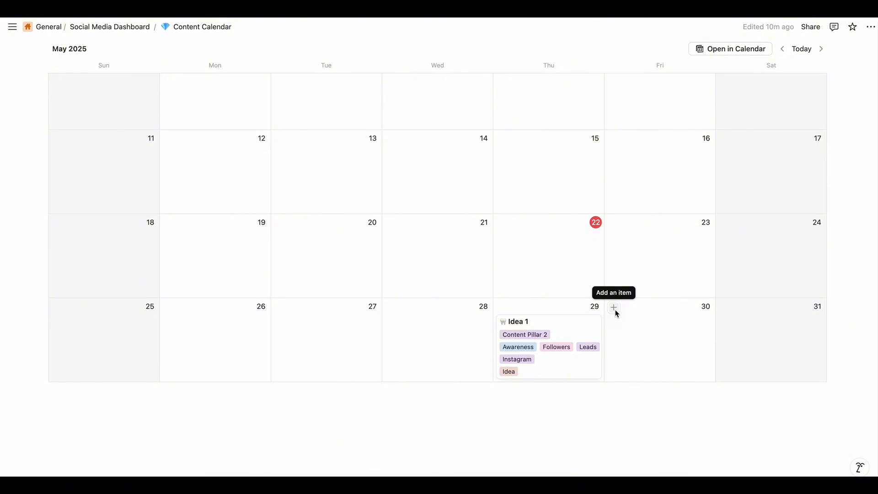
pyautogui.click(615, 311)
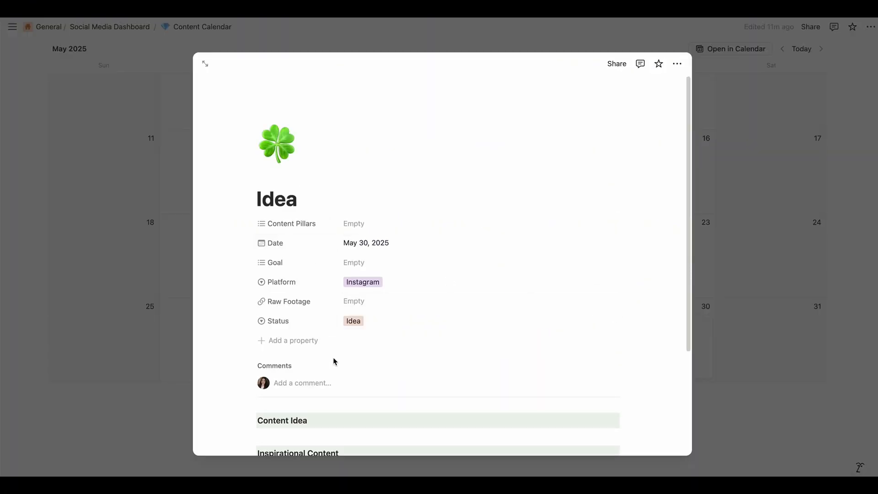
pyautogui.scroll(-2, 329, 364)
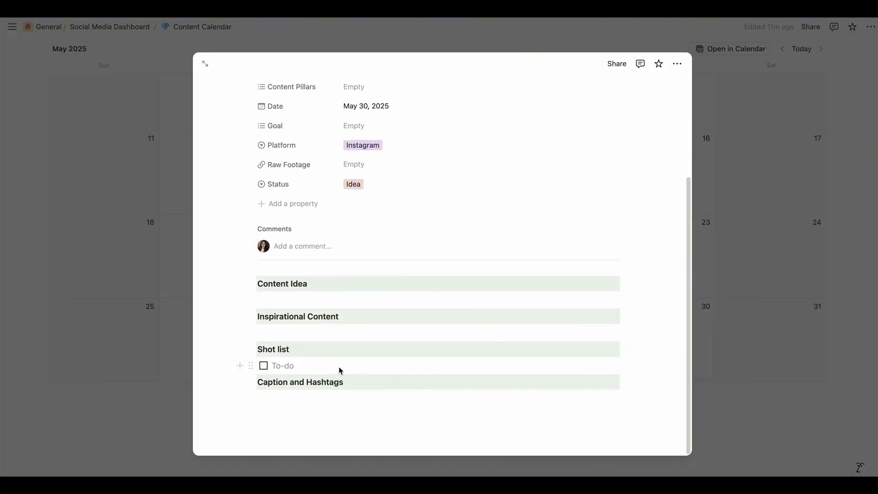
pyautogui.click(349, 337)
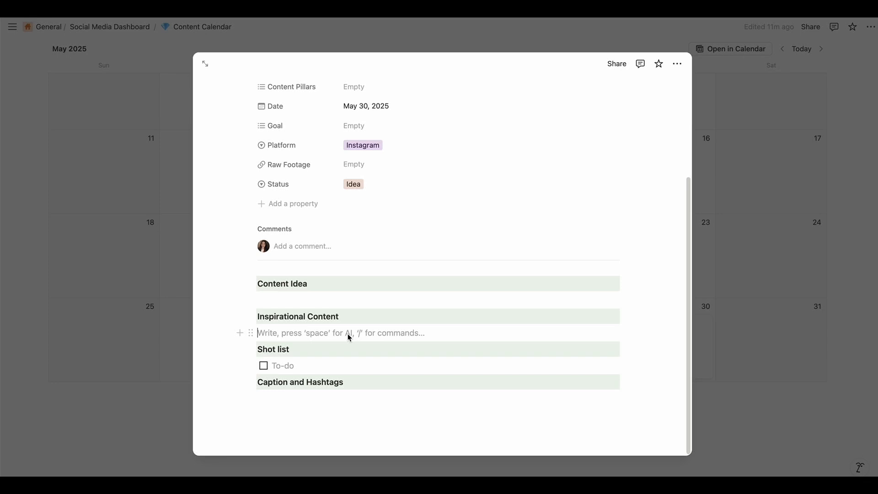
# Add another Idea item on May 31, 2025, check its sections, and close it
pyautogui.scroll(3, 349, 337)
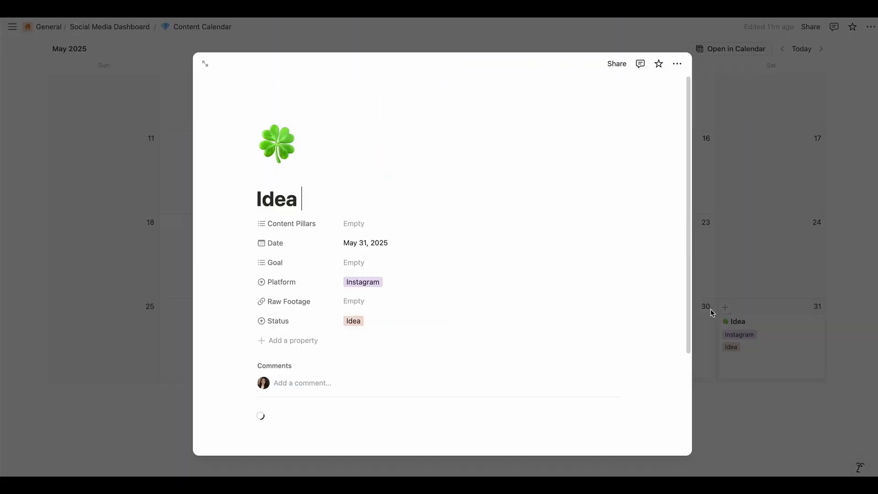
pyautogui.scroll(-3, 356, 263)
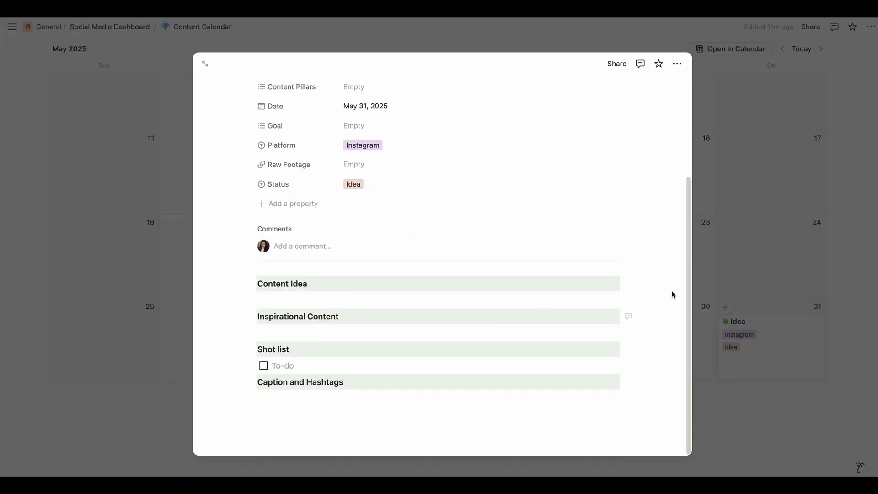
pyautogui.click(754, 270)
# Delete the Idea template from the Content Calendar database's templates
pyautogui.scroll(5, 778, 261)
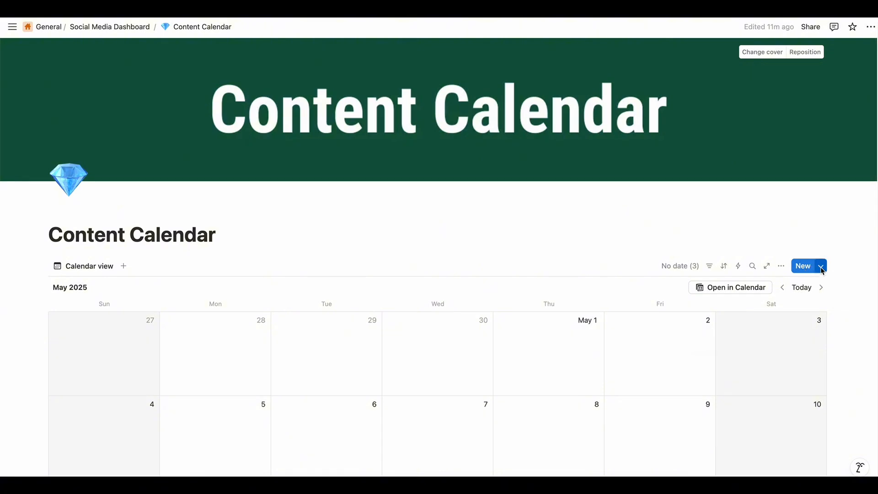
pyautogui.click(821, 266)
pyautogui.click(868, 305)
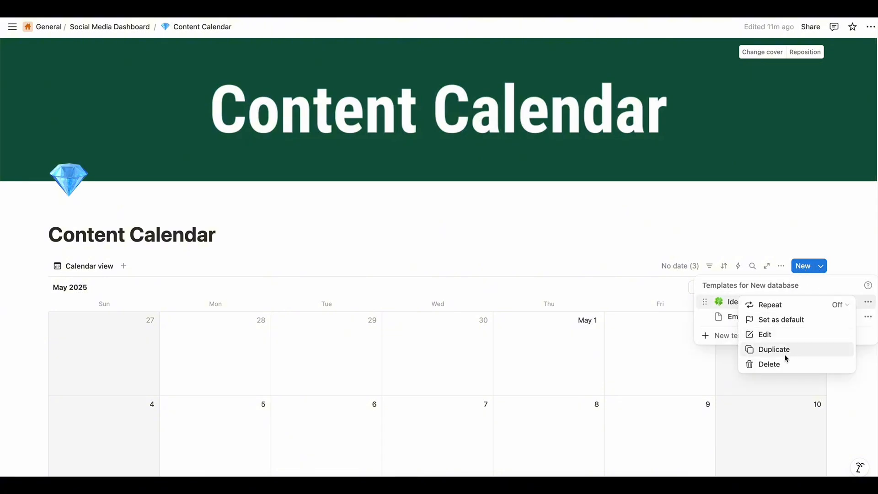
pyautogui.click(777, 364)
pyautogui.click(484, 255)
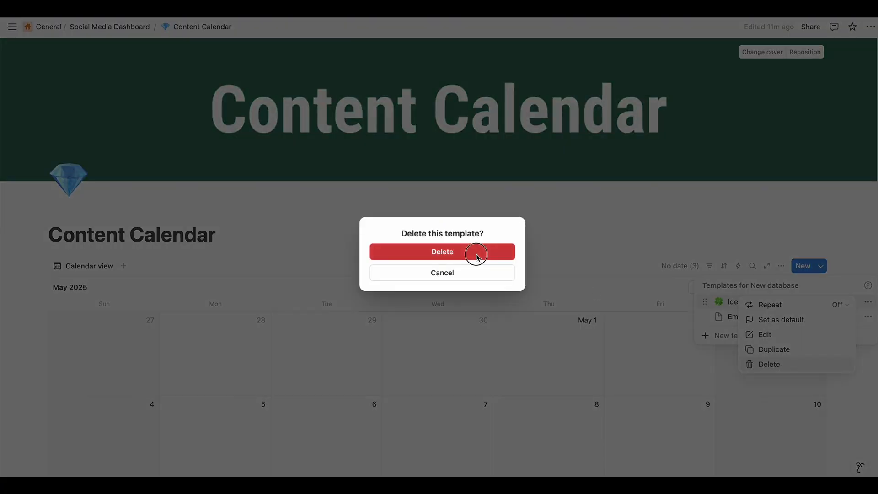
pyautogui.click(862, 392)
# Add a new calendar item on May 24, 2025 without the Idea template
pyautogui.scroll(-10, 863, 392)
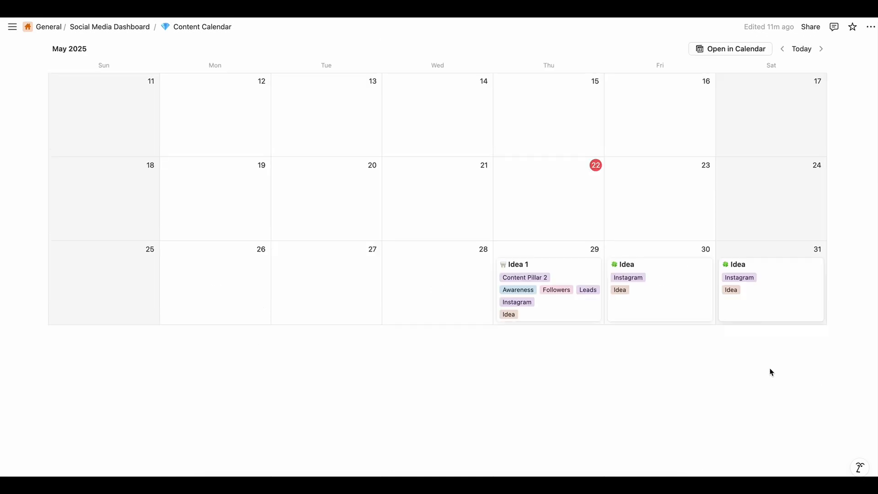
pyautogui.click(726, 167)
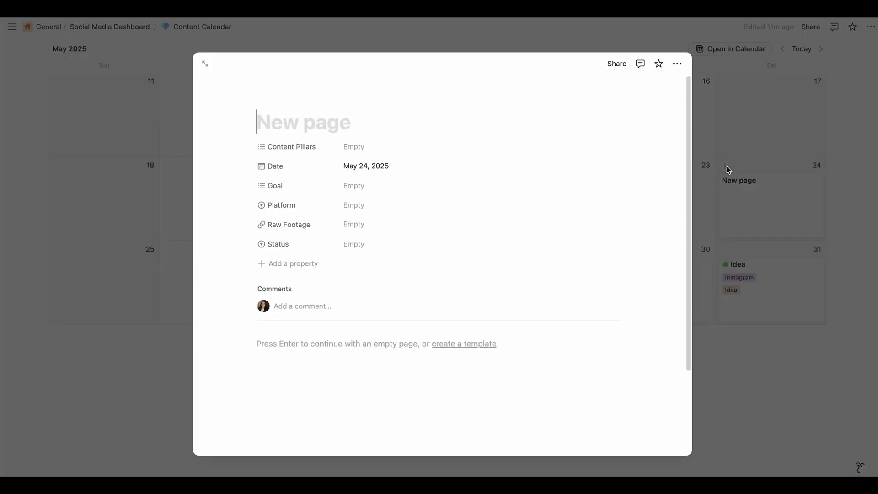
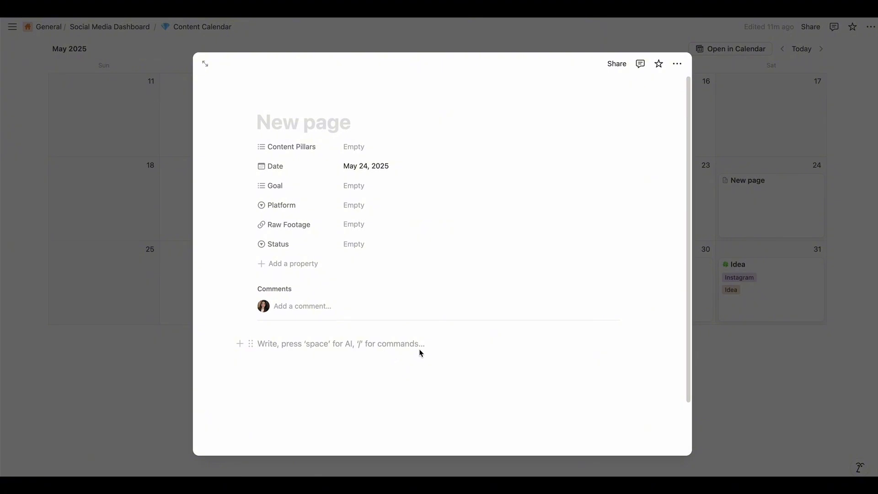
# Close the new May 24 item and look over the May 2025 calendar
pyautogui.click(818, 341)
pyautogui.scroll(6, 492, 327)
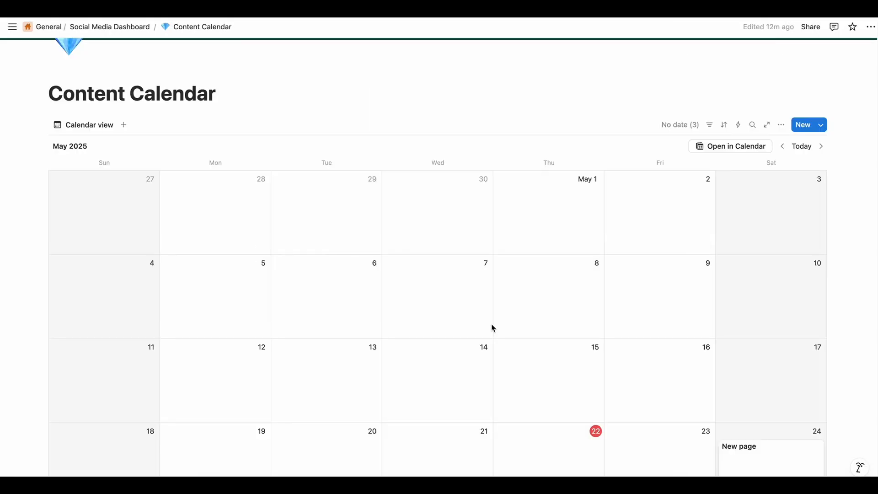
pyautogui.scroll(-2, 492, 327)
pyautogui.scroll(3, 492, 327)
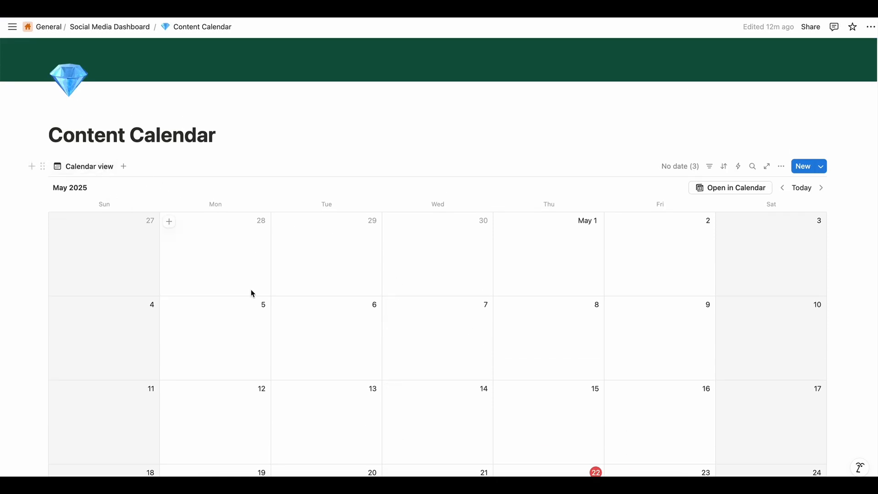
pyautogui.scroll(-7, 251, 293)
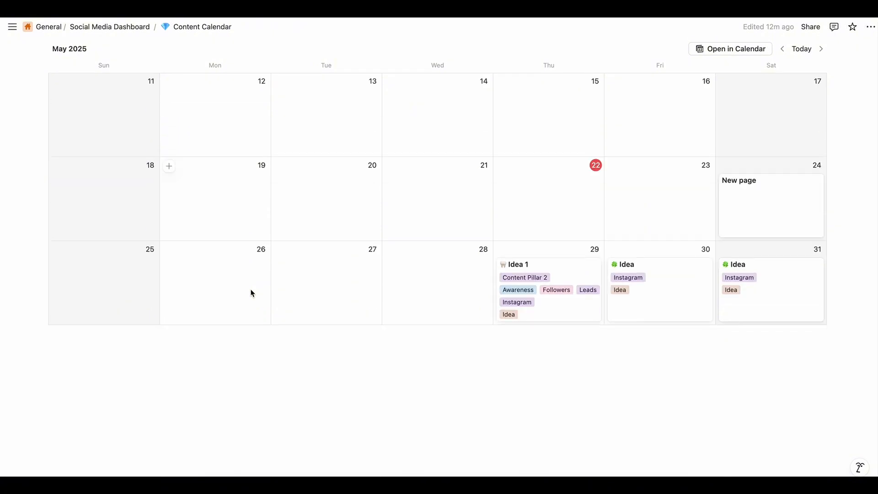
# Add an Idea Tracker text line with a green background directly below the calendar
pyautogui.click(62, 371)
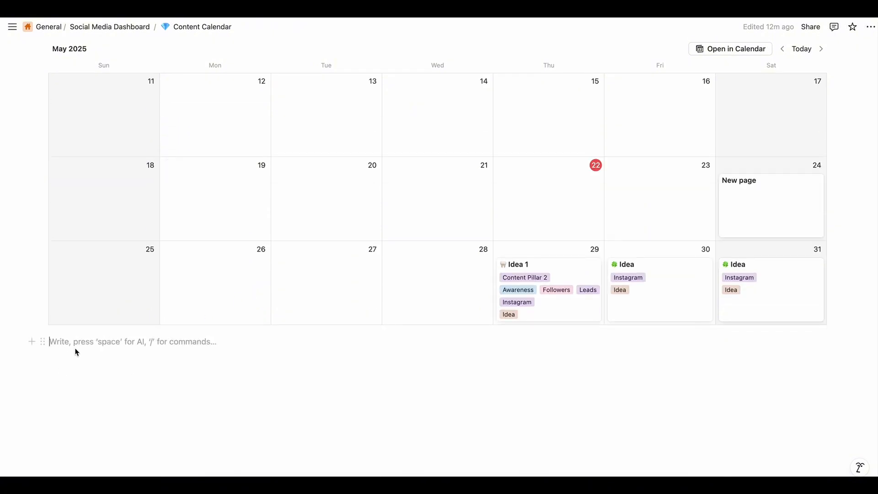
pyautogui.click(43, 342)
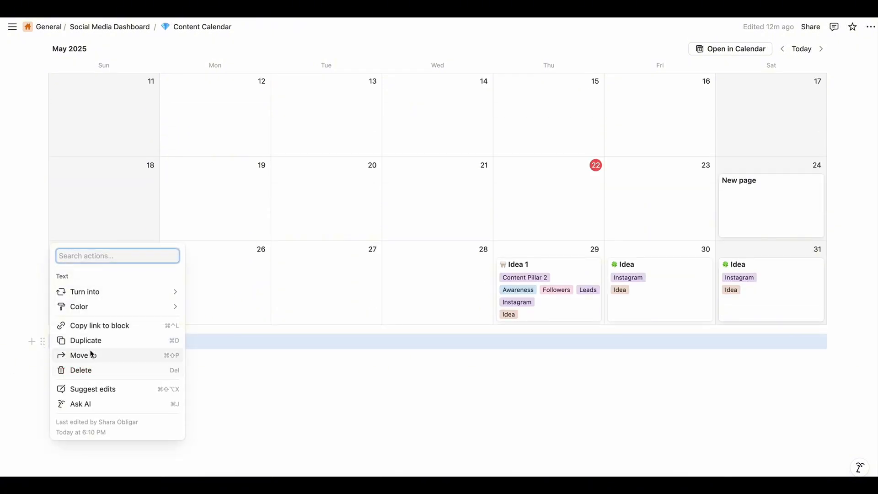
pyautogui.moveTo(97, 313)
pyautogui.click(237, 448)
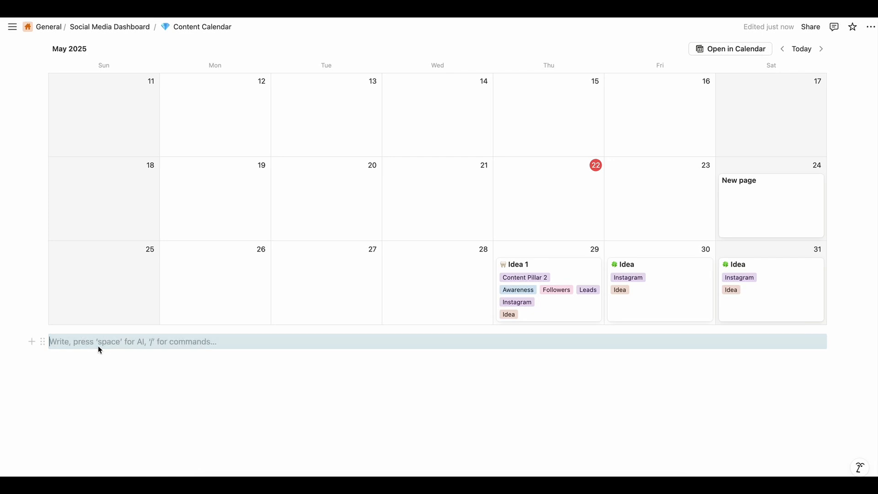
pyautogui.click(99, 346)
pyautogui.write('ide')
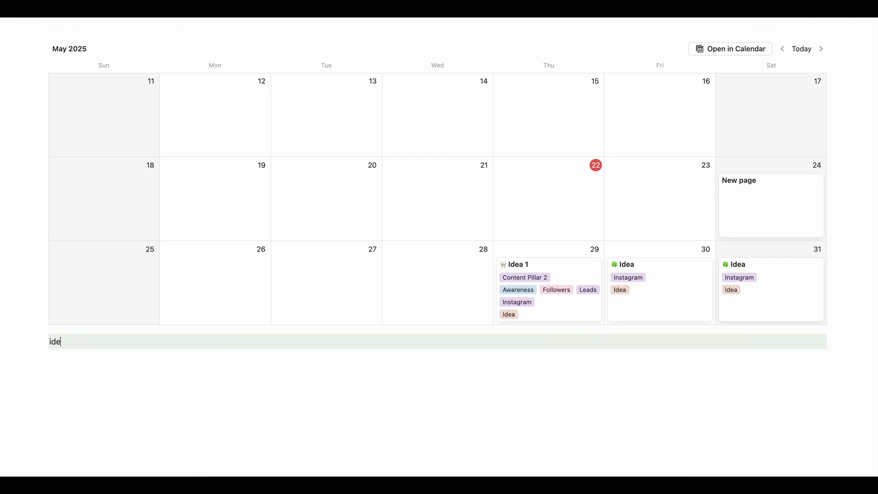
pyautogui.press('BackSpace')
pyautogui.press('BackSpace')
pyautogui.write('Idea Tracker')
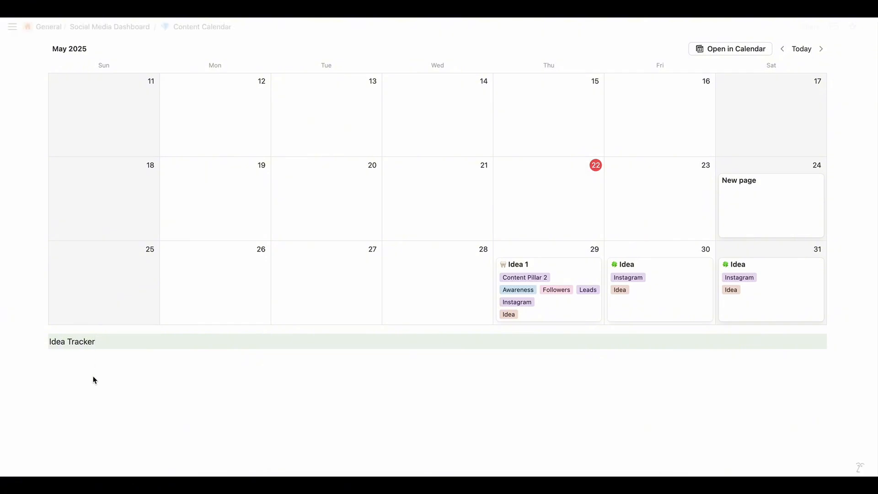
# Insert a table view beneath the Idea Tracker line, linked to the existing calendar database named New database
pyautogui.press('Return')
pyautogui.click(33, 358)
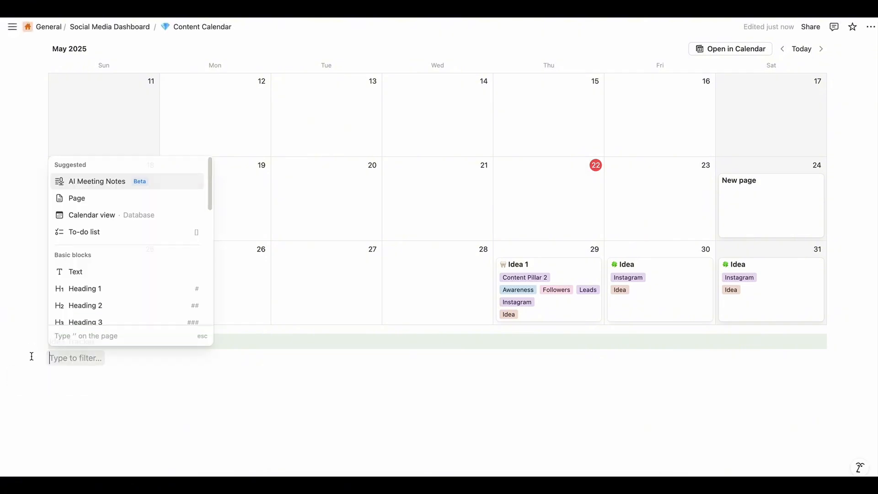
pyautogui.scroll(-10, 84, 312)
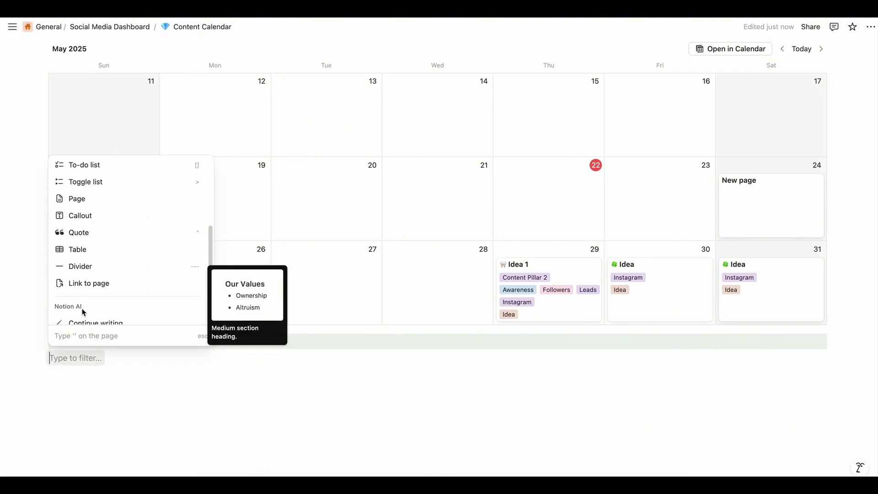
pyautogui.click(123, 257)
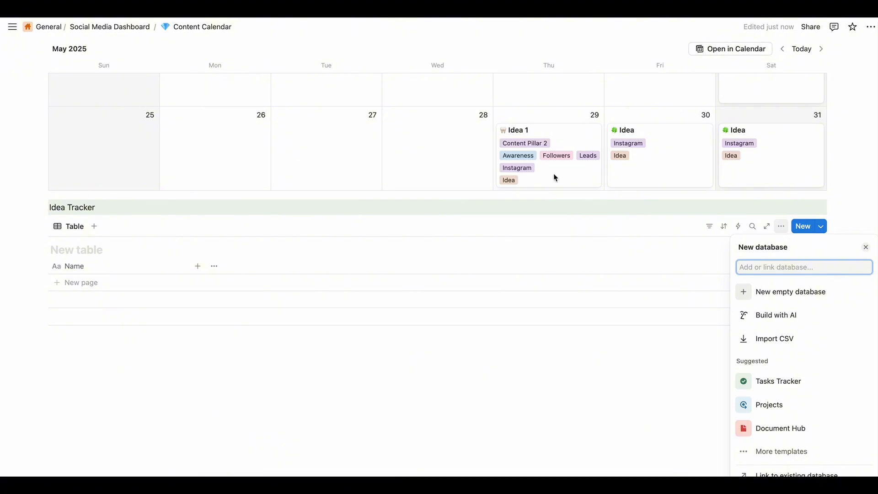
pyautogui.click(803, 475)
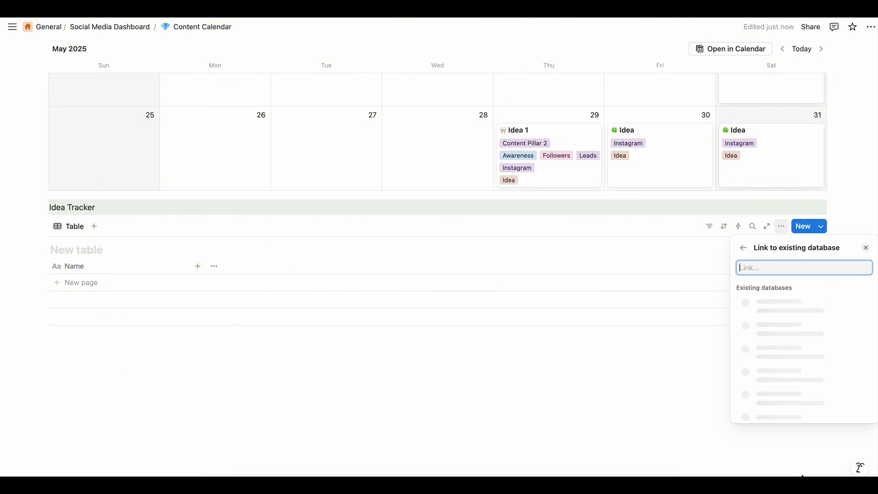
pyautogui.click(788, 311)
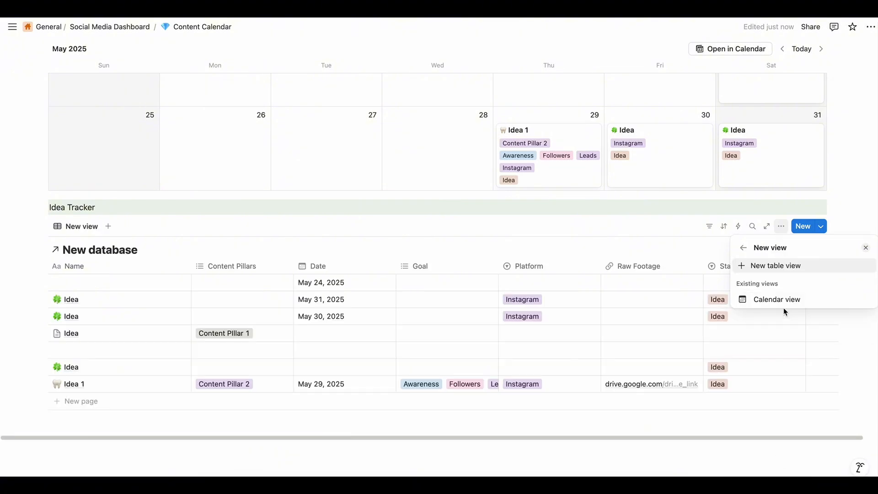
pyautogui.click(620, 233)
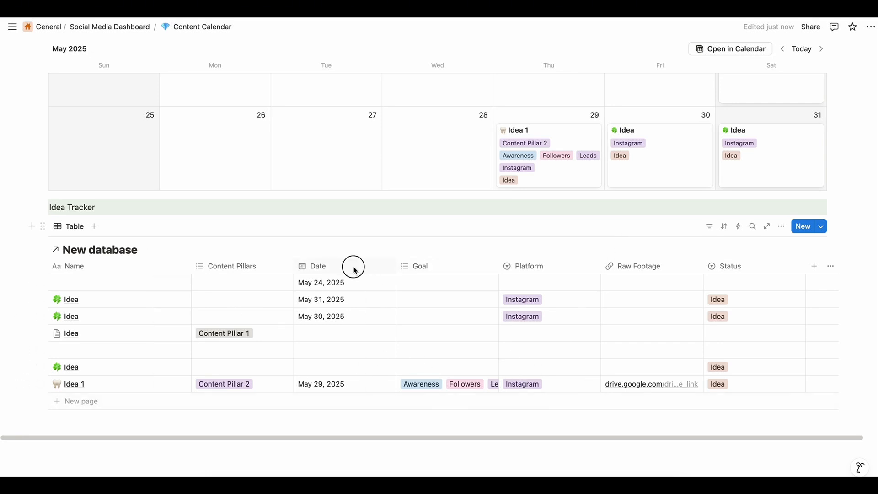
# Order the table columns Date, Name, Content Pillars, Platform, Goal, Status, Raw Footage, and narrow the Name and Content Pillars columns
pyautogui.moveTo(353, 266); pyautogui.dragTo(110, 279)
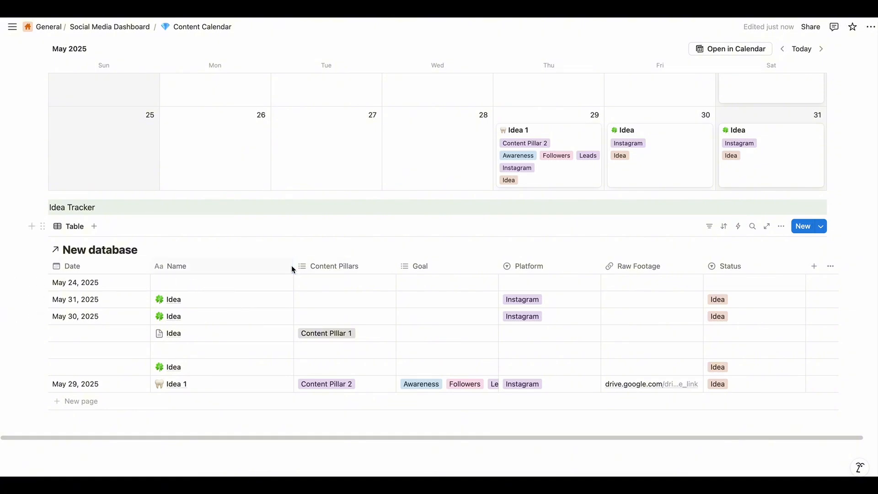
pyautogui.moveTo(295, 270); pyautogui.dragTo(235, 268)
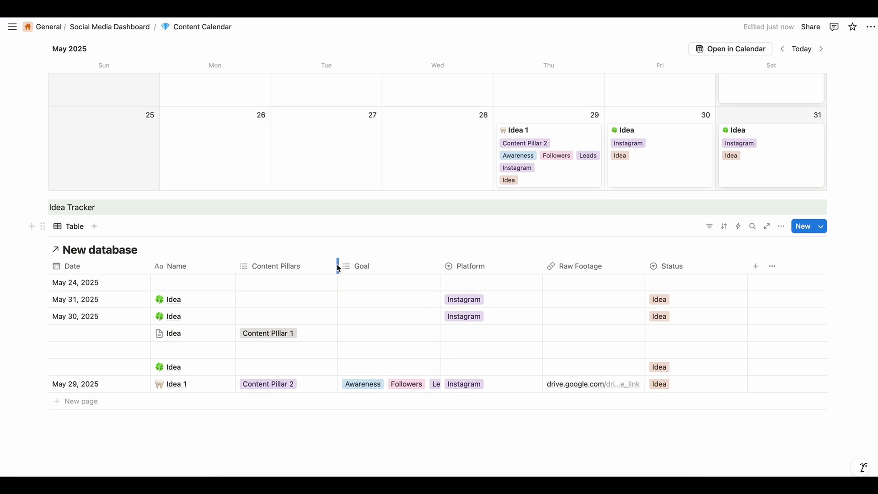
pyautogui.moveTo(337, 266); pyautogui.dragTo(319, 265)
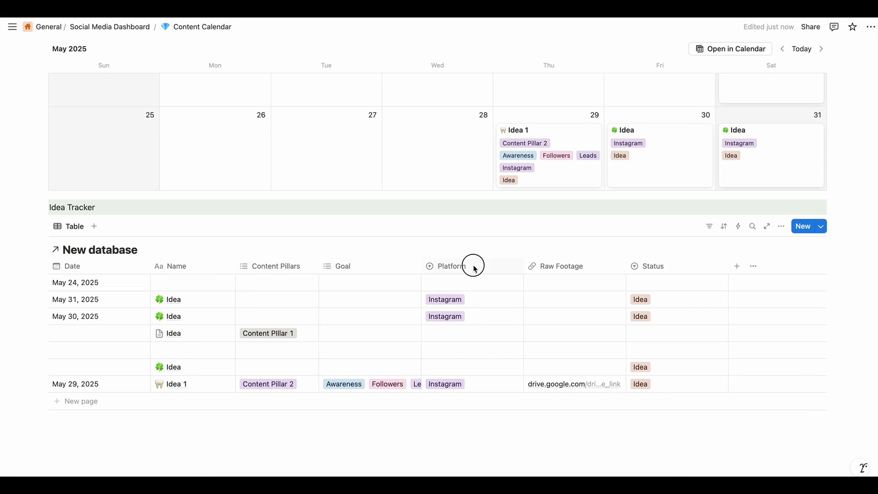
pyautogui.moveTo(472, 263); pyautogui.dragTo(371, 264)
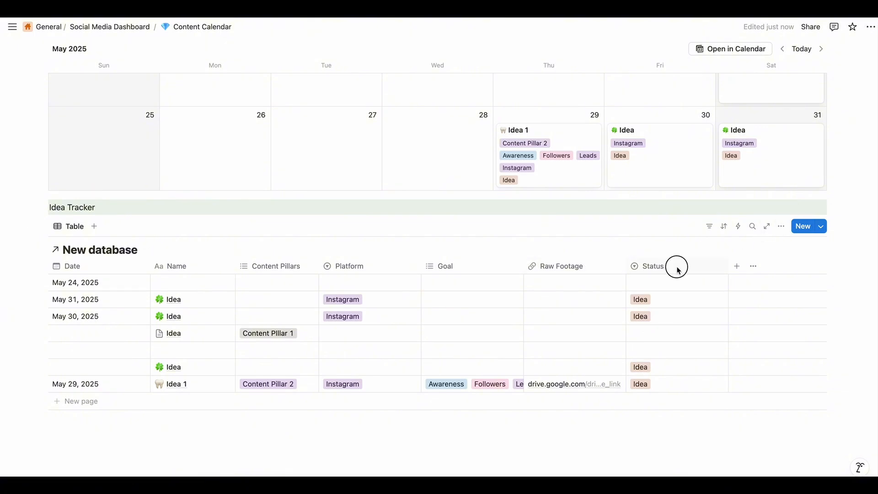
pyautogui.moveTo(676, 265); pyautogui.dragTo(572, 272)
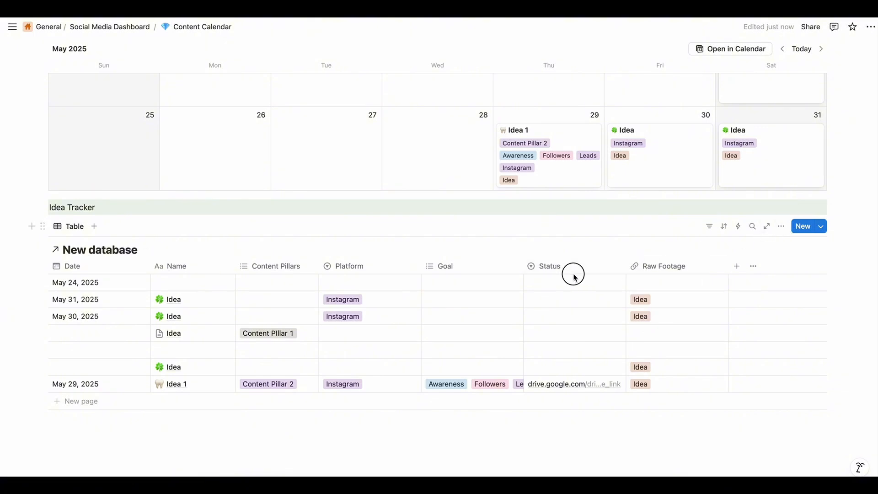
# Hide the Raw Footage property in the Idea Tracker table
pyautogui.click(781, 226)
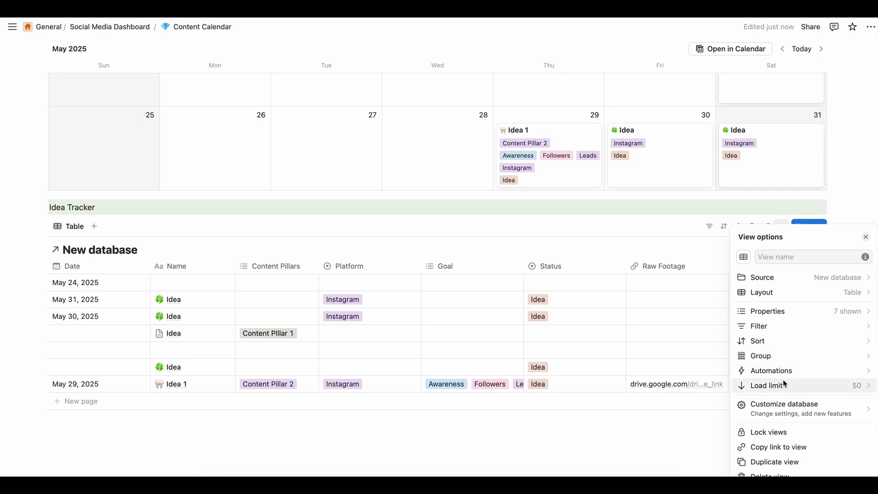
pyautogui.click(778, 226)
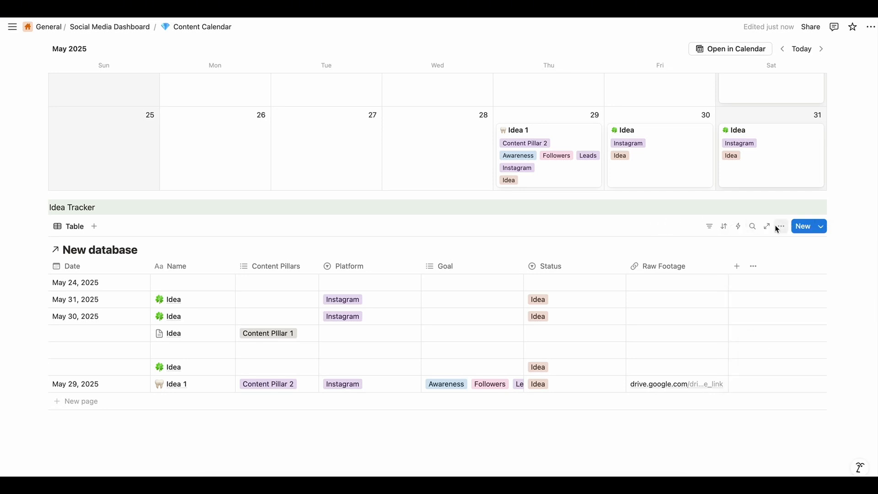
pyautogui.click(778, 227)
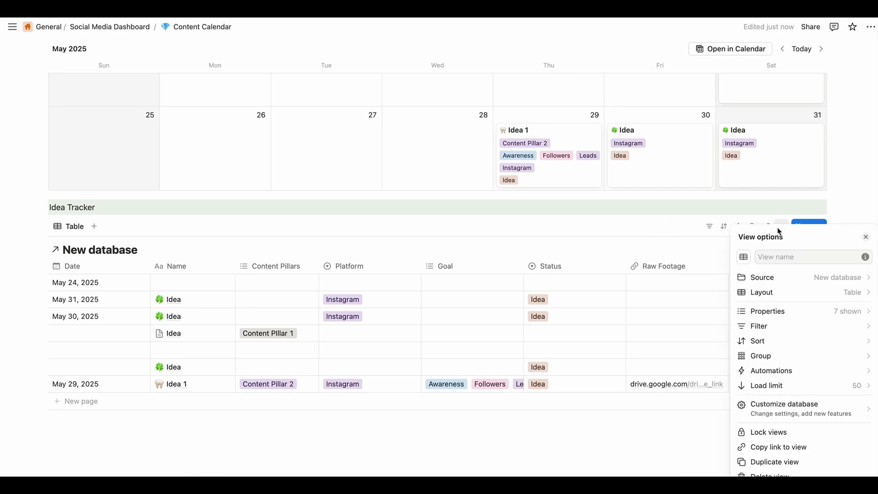
pyautogui.click(840, 311)
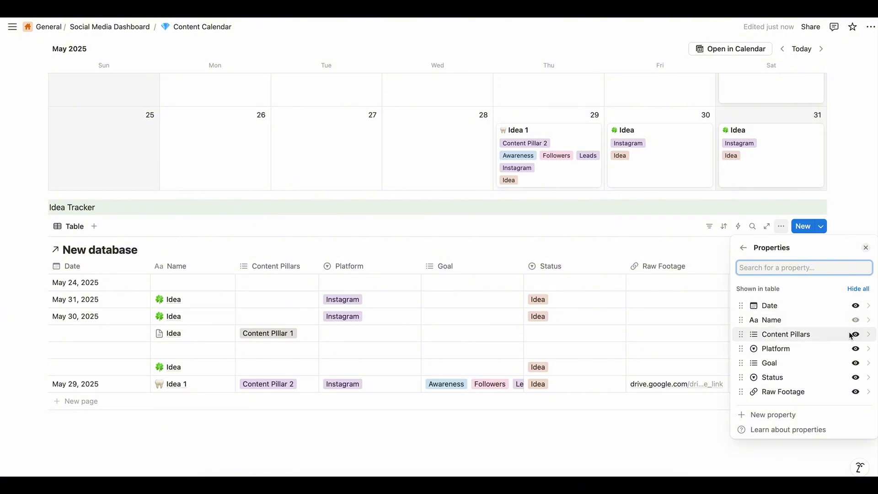
pyautogui.click(855, 392)
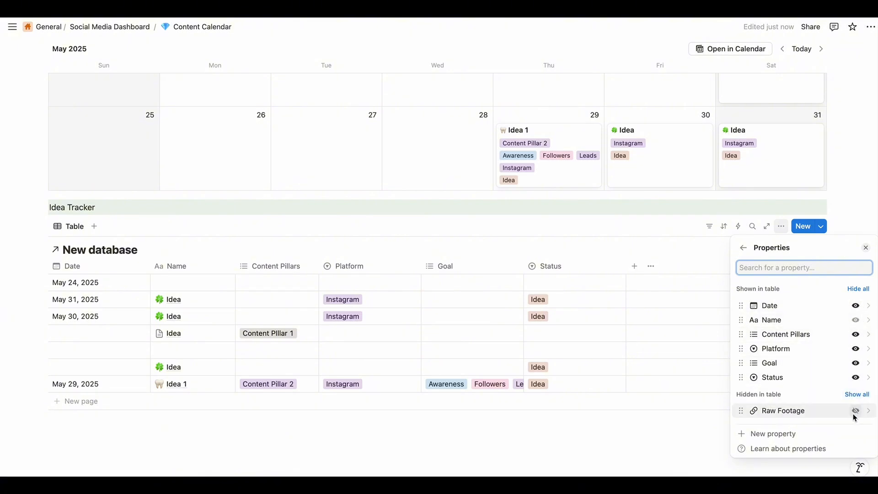
pyautogui.press('Escape')
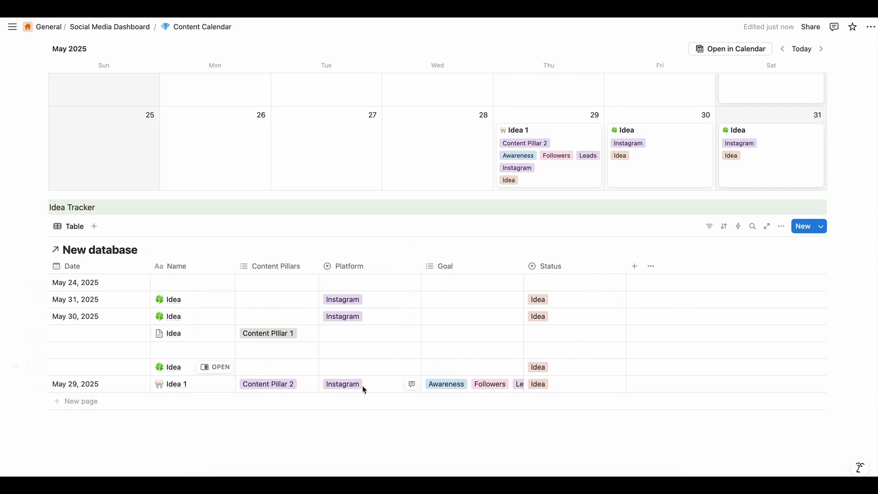
# Hide the New database title above the Idea Tracker table
pyautogui.scroll(5, 510, 311)
pyautogui.scroll(2, 647, 300)
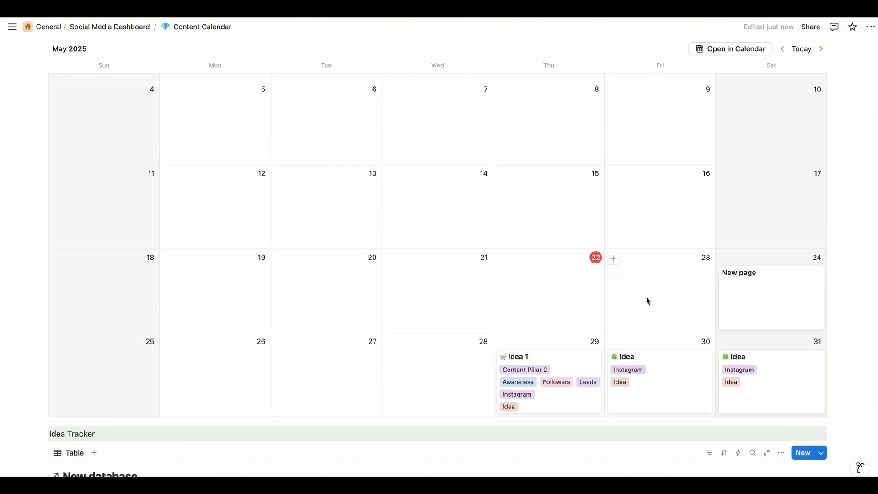
pyautogui.scroll(-8, 646, 297)
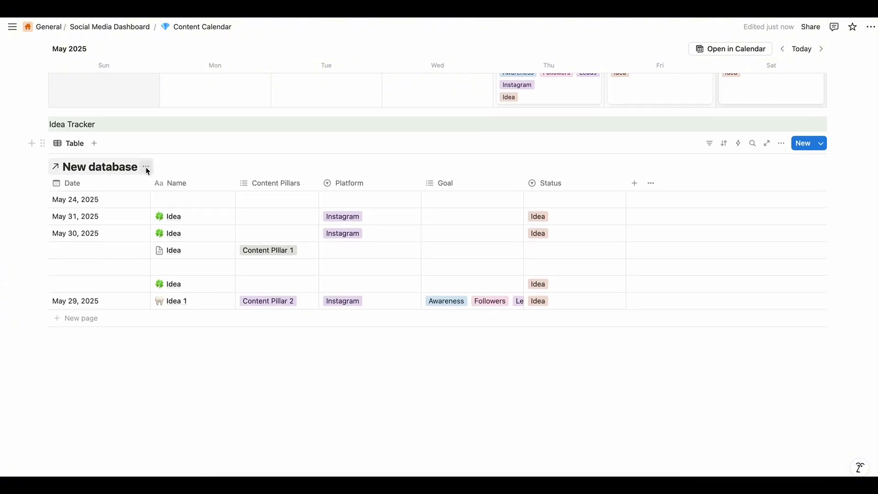
pyautogui.click(146, 171)
pyautogui.click(185, 216)
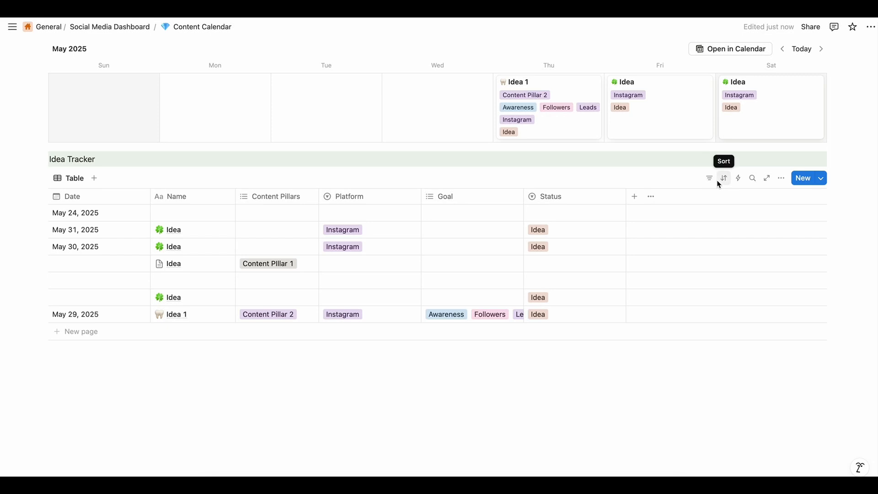
# Sort the Idea Tracker table by Date in ascending order and save the sort for everyone
pyautogui.click(719, 183)
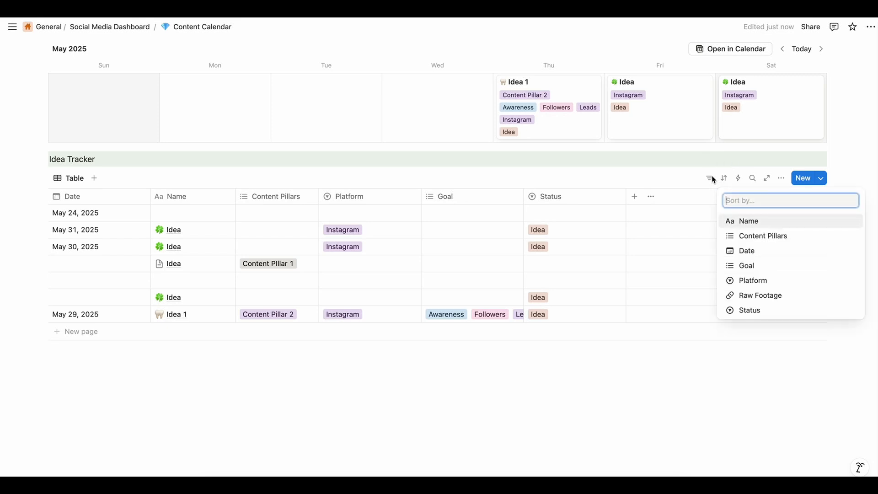
pyautogui.click(762, 251)
pyautogui.click(439, 201)
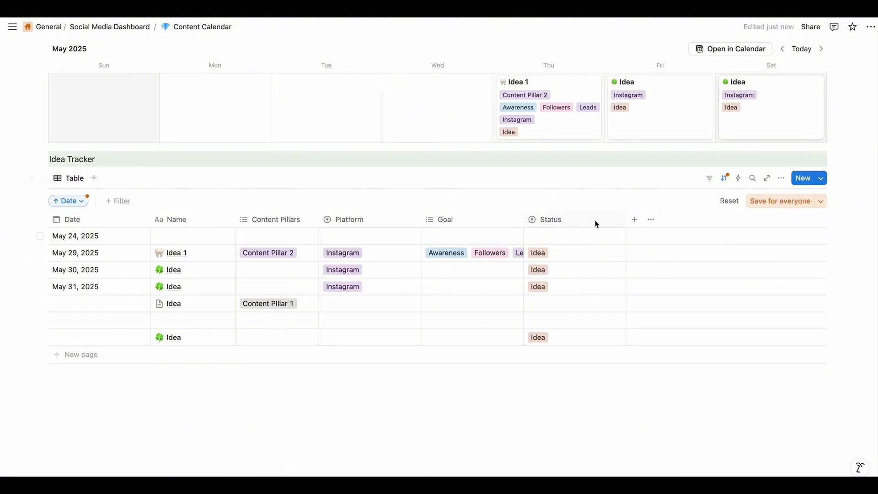
pyautogui.click(759, 200)
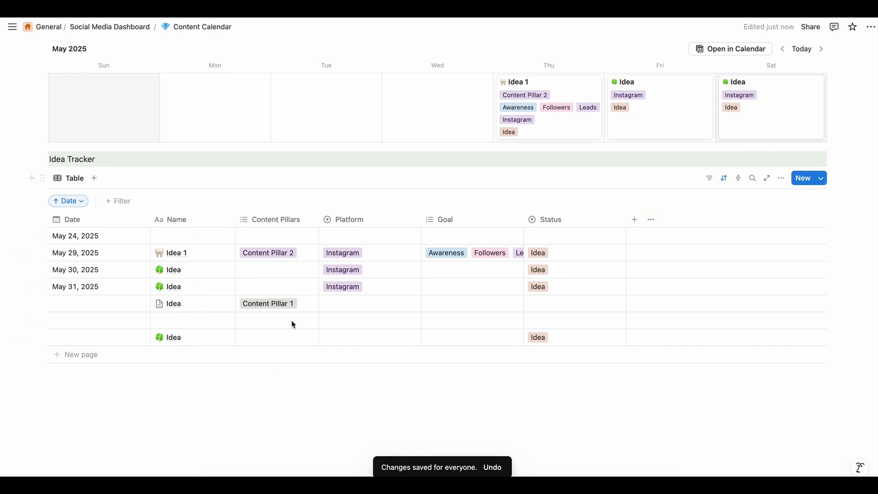
# Assign Content Pillar 1 to the May 24 entry, Content Pillar 3 to May 30, and Content Pillar 4 to May 31
pyautogui.click(280, 236)
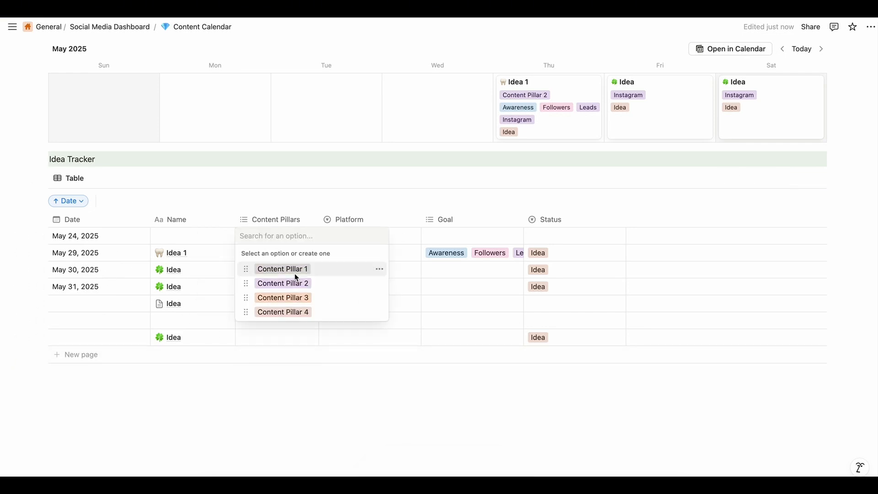
pyautogui.click(296, 276)
pyautogui.click(223, 334)
pyautogui.click(271, 270)
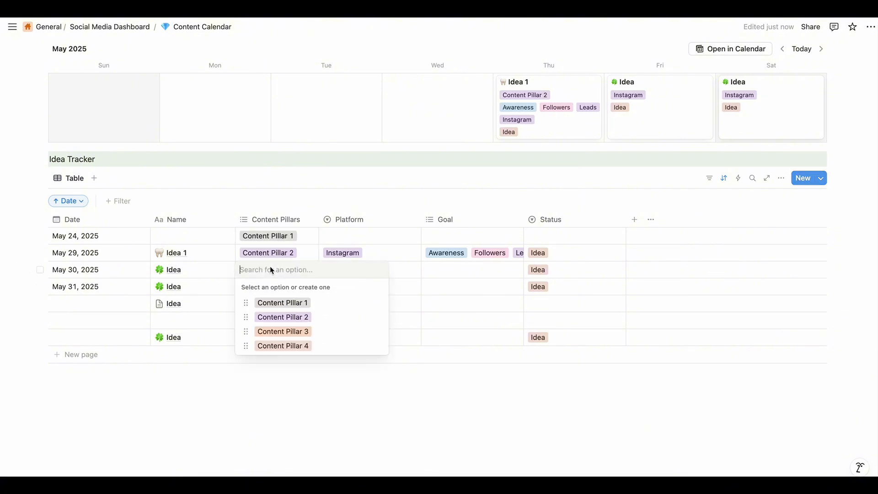
pyautogui.click(289, 331)
pyautogui.press('Escape')
pyautogui.click(288, 289)
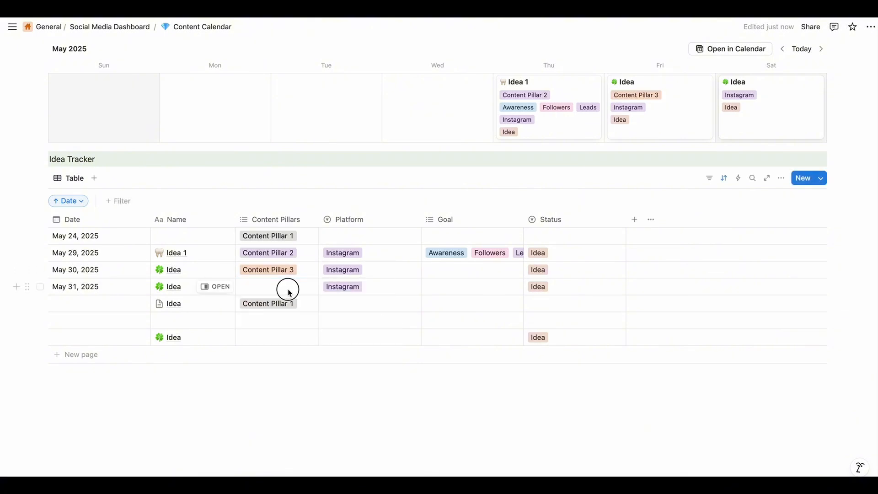
pyautogui.click(308, 363)
pyautogui.press('Escape')
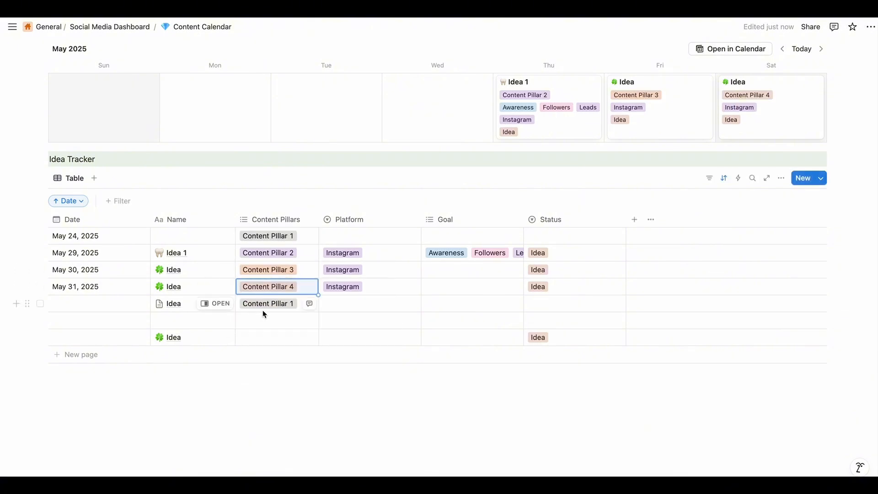
# Assign Content Pillar 2 to the unnamed undated entry and to the last Idea entry in the Idea Tracker table
pyautogui.click(264, 317)
pyautogui.click(283, 368)
pyautogui.press('Escape')
pyautogui.click(266, 337)
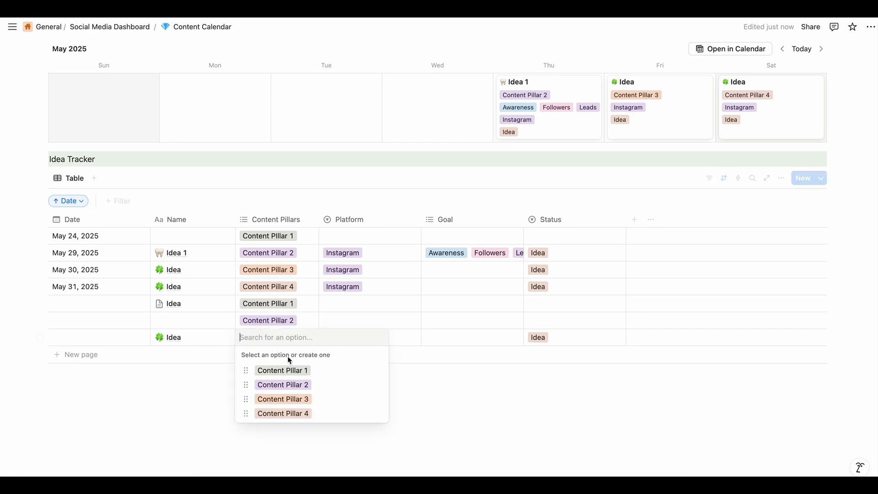
pyautogui.click(298, 383)
pyautogui.press('Escape')
# Set the Platform to Facebook for May 24, Tiktok for the first two undated entries, and Youtube for the last entry
pyautogui.click(383, 234)
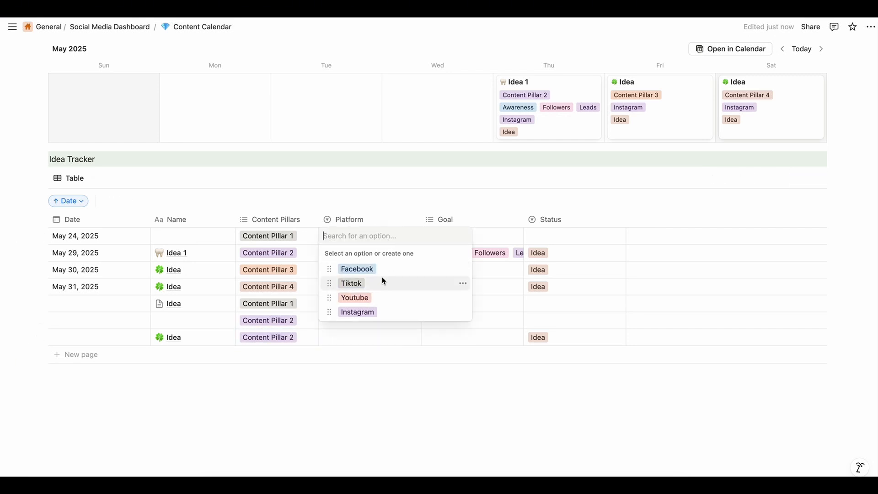
pyautogui.click(357, 268)
pyautogui.click(362, 303)
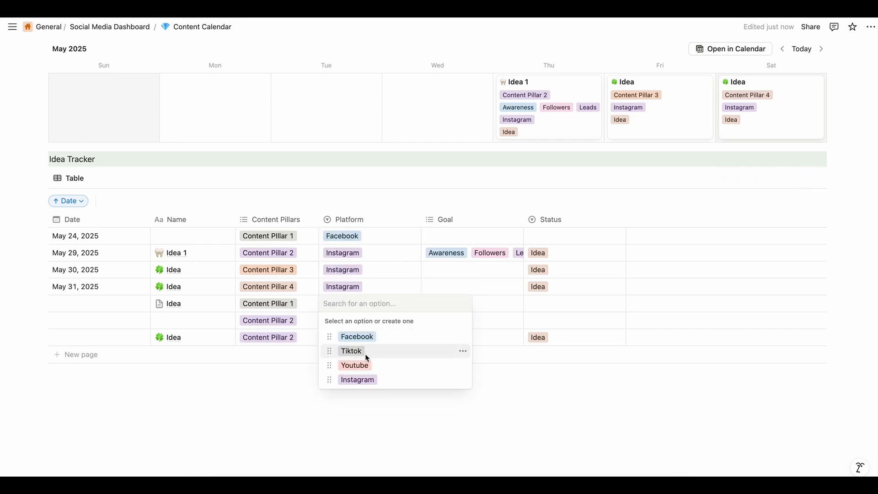
pyautogui.click(366, 355)
pyautogui.click(364, 321)
pyautogui.click(373, 367)
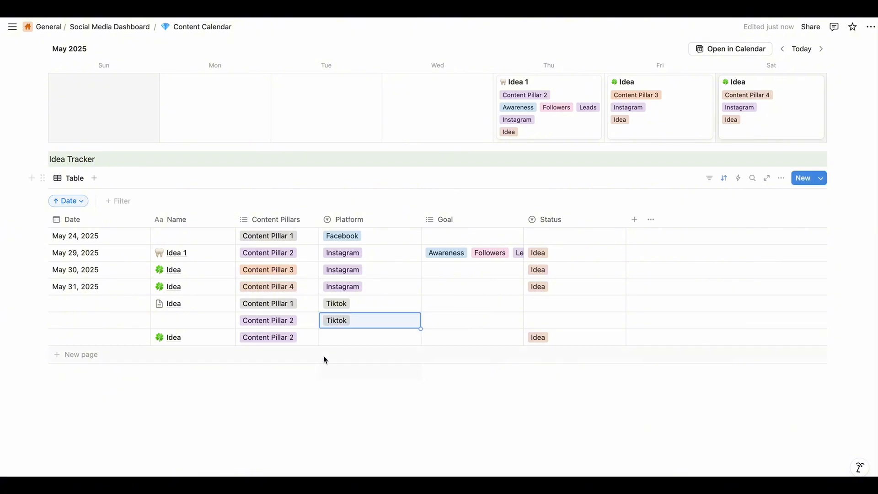
pyautogui.click(348, 343)
pyautogui.click(366, 397)
# Set the Goal to Awareness for the first undated Idea entry and the May 24, May 30 and May 31 entries
pyautogui.click(435, 307)
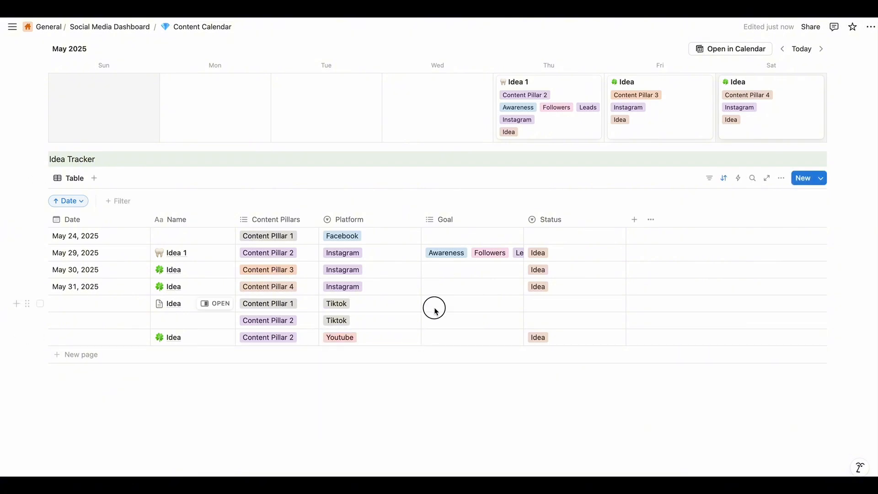
pyautogui.click(460, 337)
pyautogui.click(447, 239)
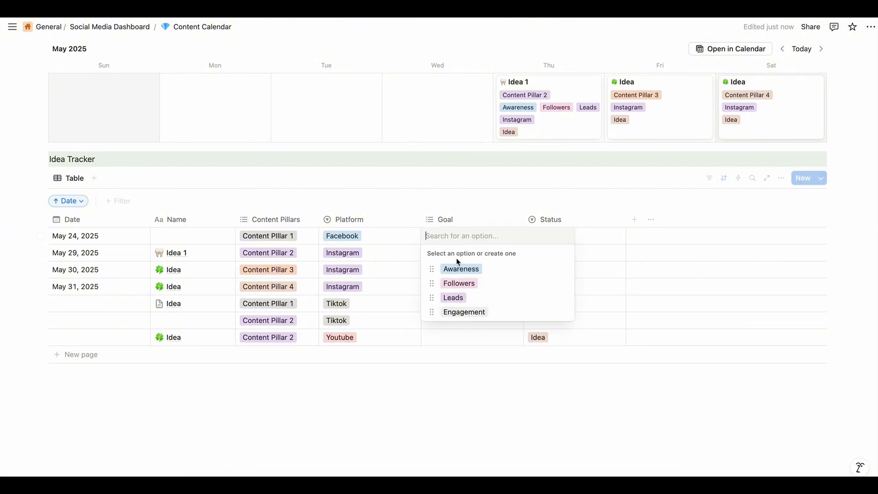
pyautogui.click(461, 269)
pyautogui.click(453, 270)
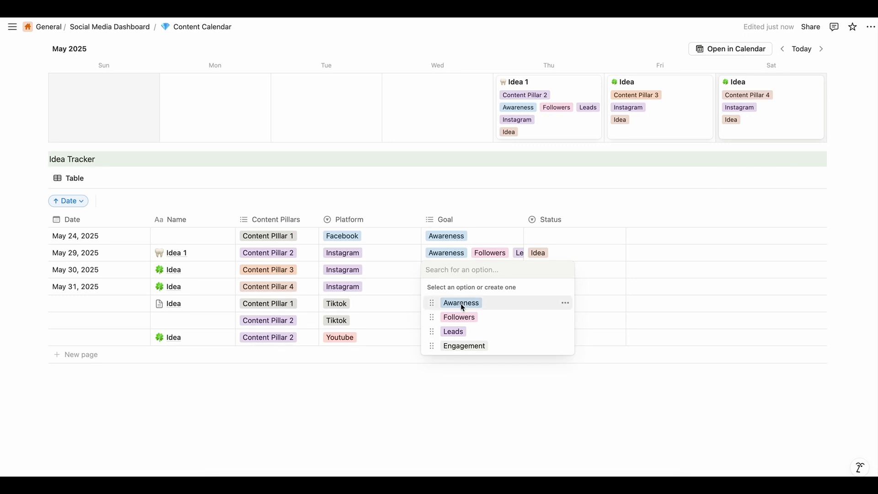
pyautogui.click(462, 302)
pyautogui.click(447, 286)
pyautogui.click(457, 324)
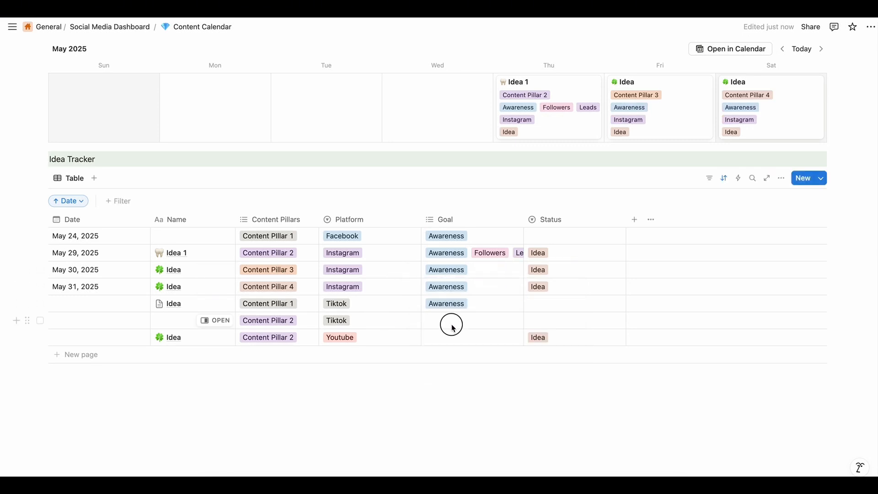
# Set the Goal to Awareness for the last two undated entries in the table
pyautogui.click(452, 324)
pyautogui.click(460, 352)
pyautogui.click(373, 312)
pyautogui.click(450, 338)
pyautogui.click(474, 368)
# Set the Status to Idea for the May 24 entry and the two undated Tiktok entries
pyautogui.click(559, 302)
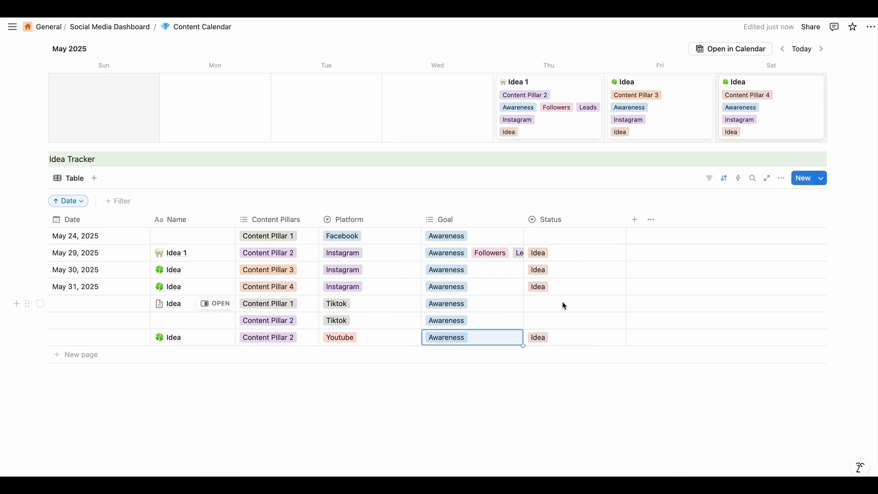
pyautogui.click(564, 305)
pyautogui.click(577, 337)
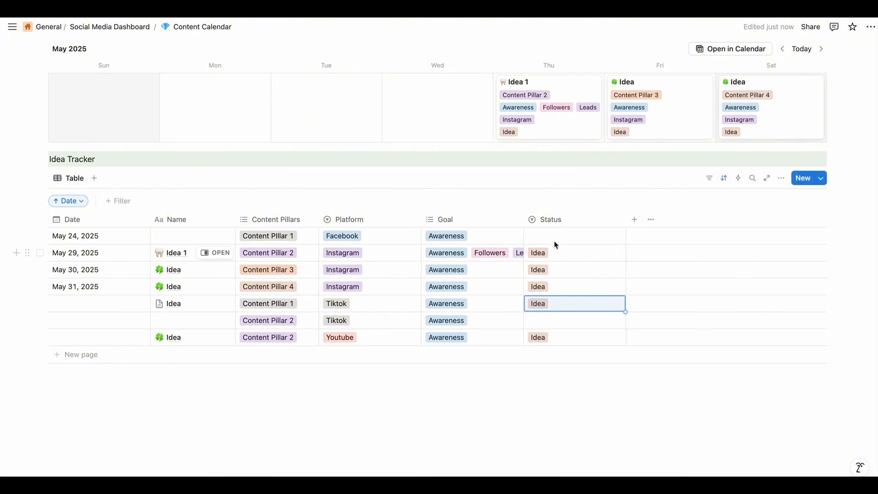
pyautogui.click(555, 242)
pyautogui.click(572, 268)
pyautogui.click(581, 322)
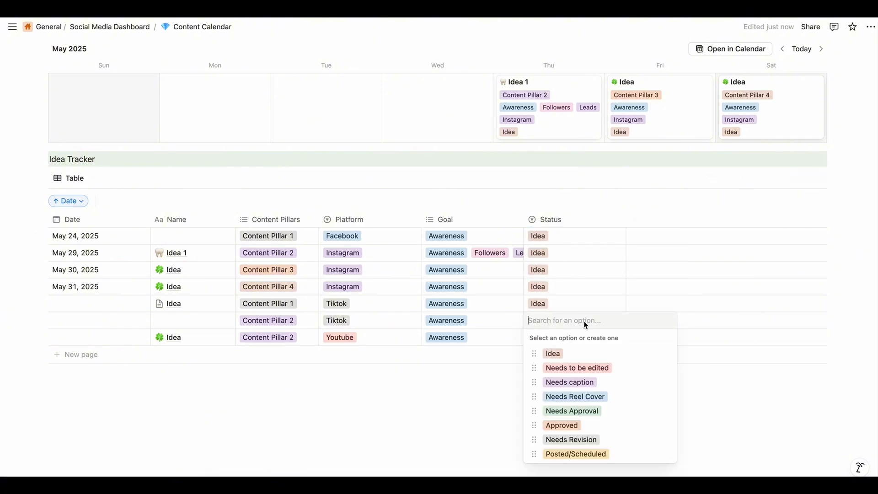
pyautogui.click(585, 353)
# Review the calendar cards, the details of the May 29 Idea 1 item, and the Idea Tracker rows
pyautogui.scroll(6, 589, 302)
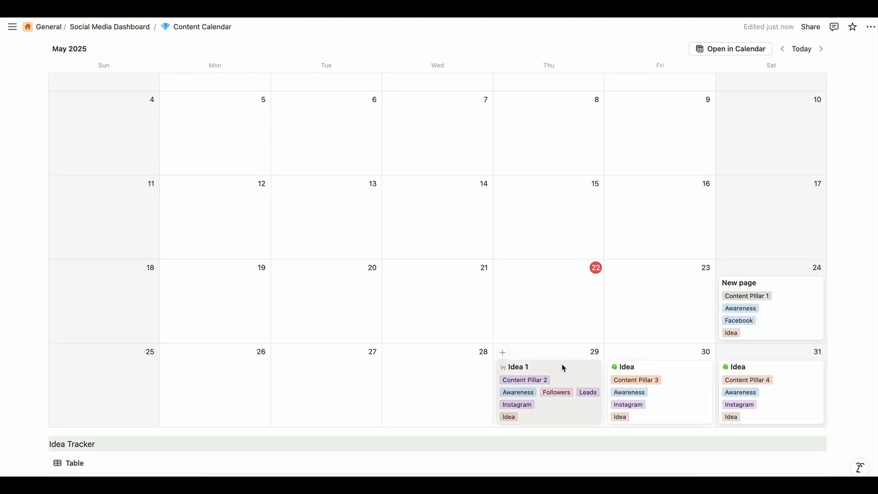
pyautogui.scroll(-3, 562, 367)
pyautogui.scroll(2, 517, 374)
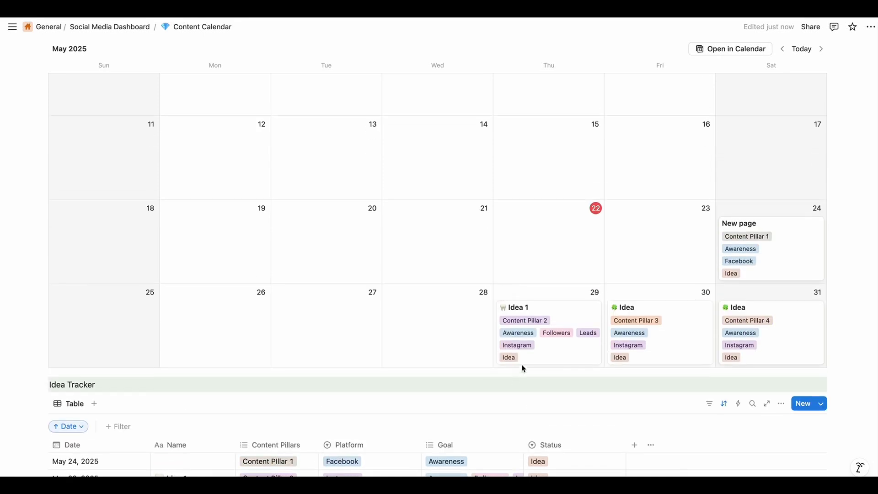
pyautogui.click(572, 311)
pyautogui.scroll(-3, 406, 374)
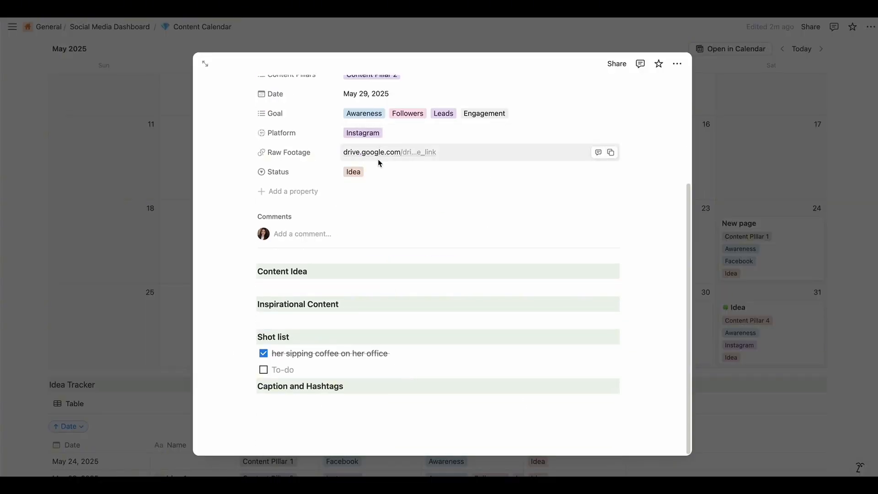
pyautogui.click(724, 241)
pyautogui.scroll(-5, 600, 405)
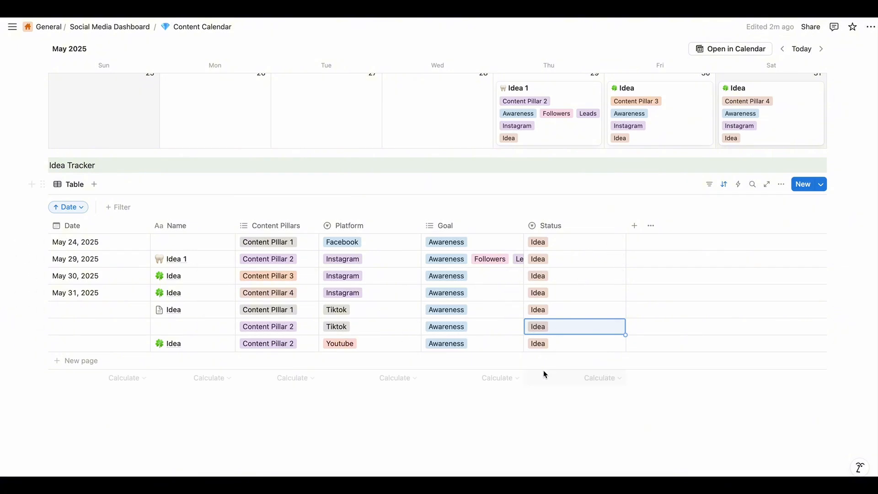
pyautogui.scroll(-1, 329, 270)
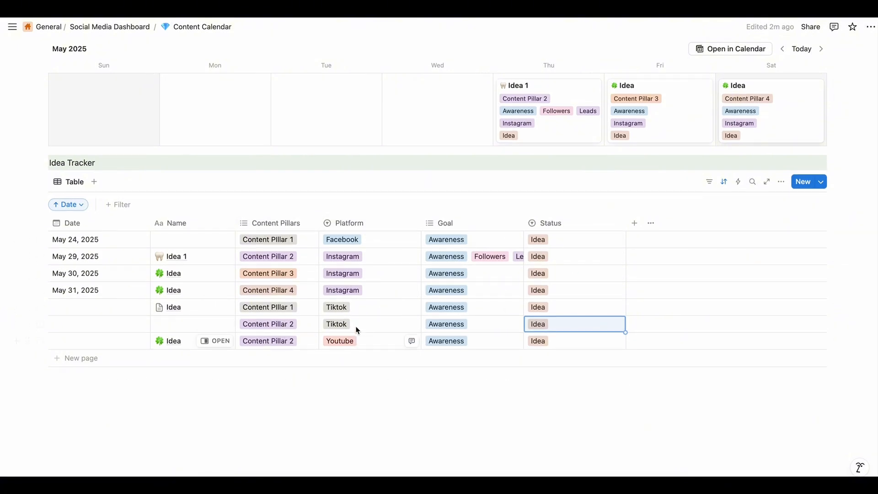
pyautogui.scroll(-1, 238, 354)
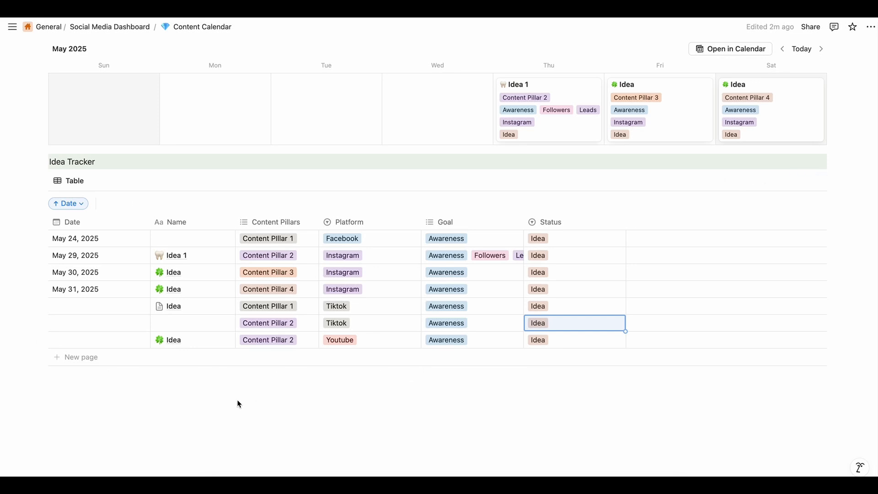
# Date the three undated entries June 1, June 2 and June 3, 2025, from top to bottom
pyautogui.click(65, 307)
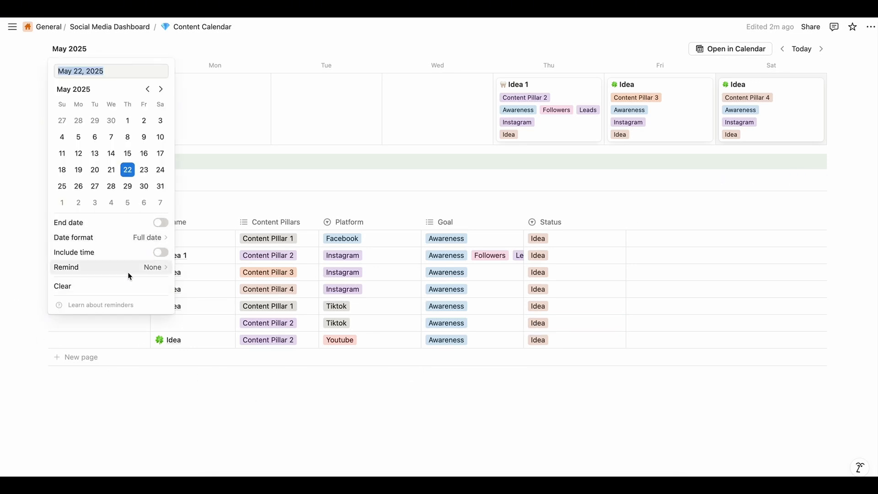
pyautogui.click(162, 90)
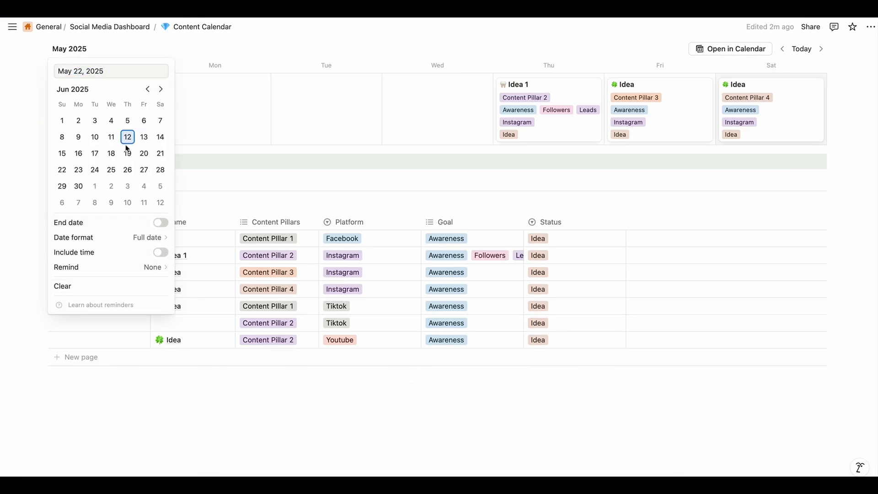
pyautogui.click(65, 122)
pyautogui.click(83, 334)
pyautogui.click(103, 322)
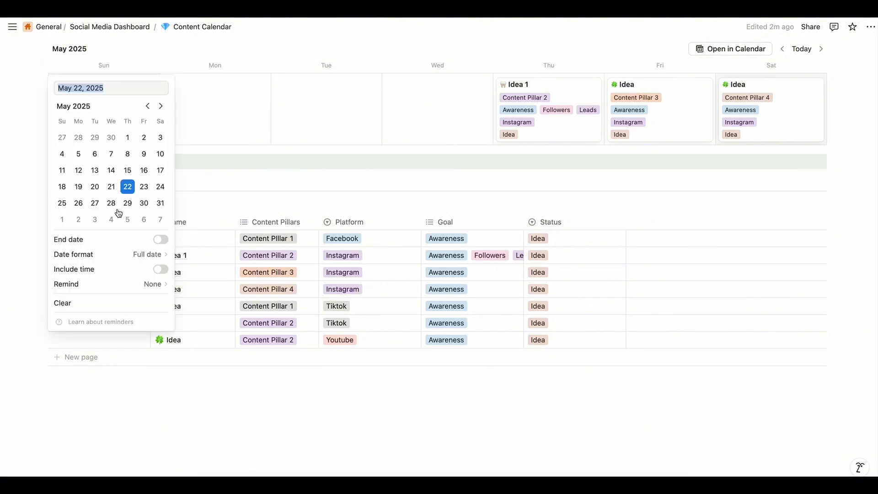
pyautogui.click(78, 219)
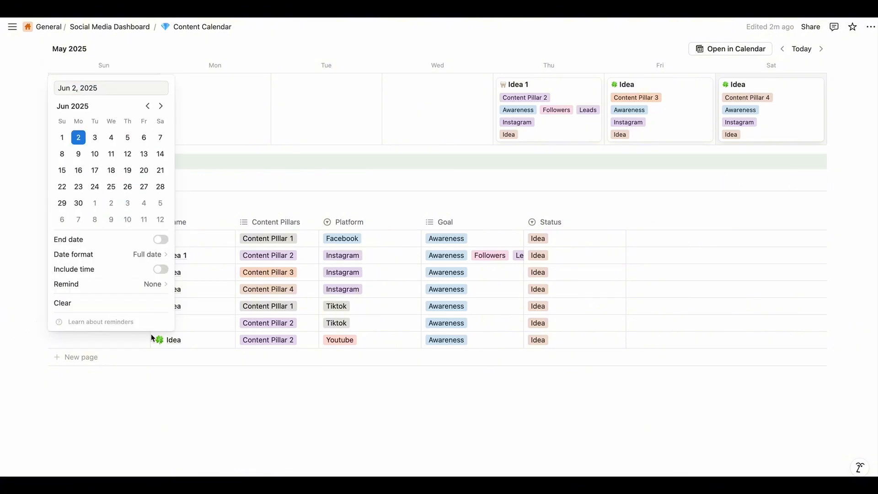
pyautogui.press('Escape')
pyautogui.click(114, 338)
pyautogui.click(95, 236)
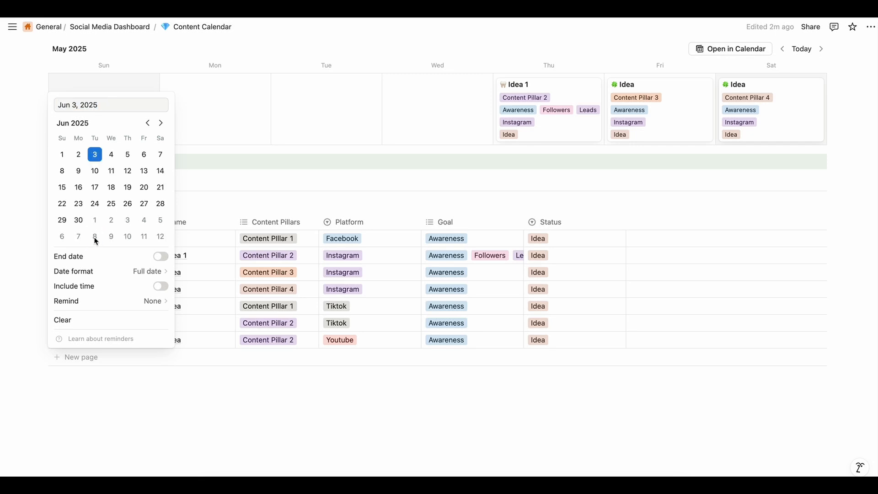
pyautogui.press('Escape')
# Name the June 2 entry Idea 2 and the May 24 entry Idea 3
pyautogui.click(182, 326)
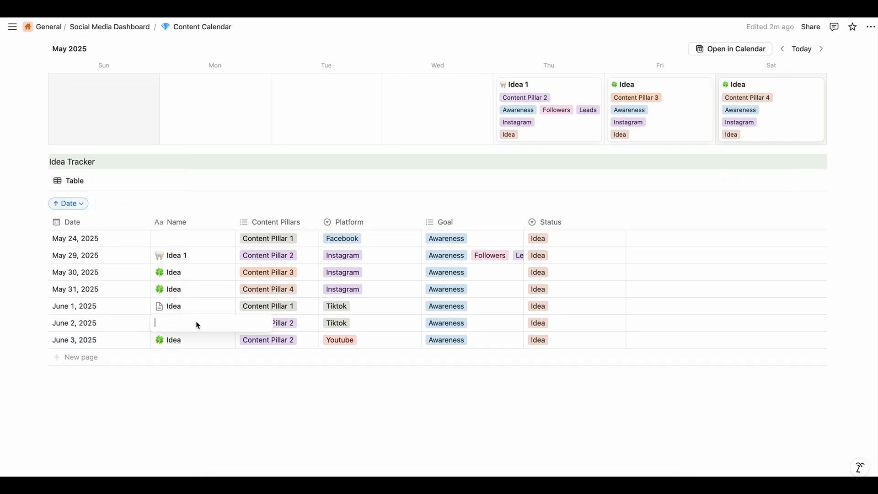
pyautogui.write('Idea 2')
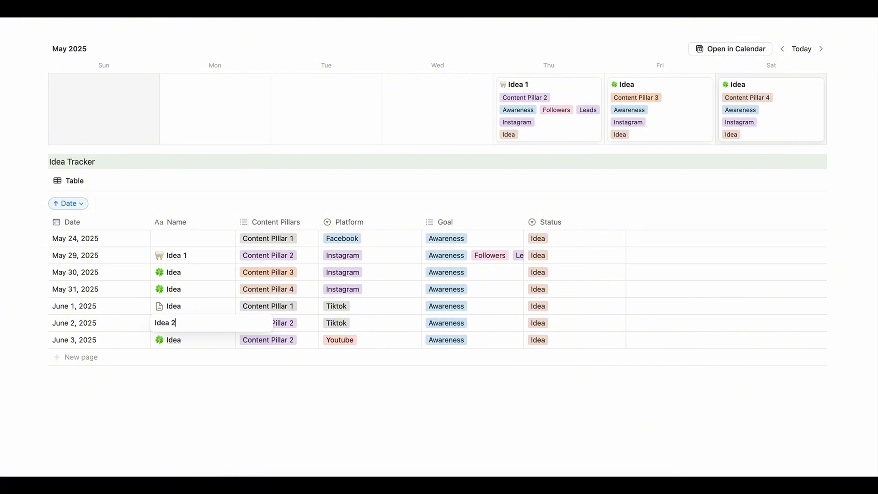
pyautogui.click(182, 239)
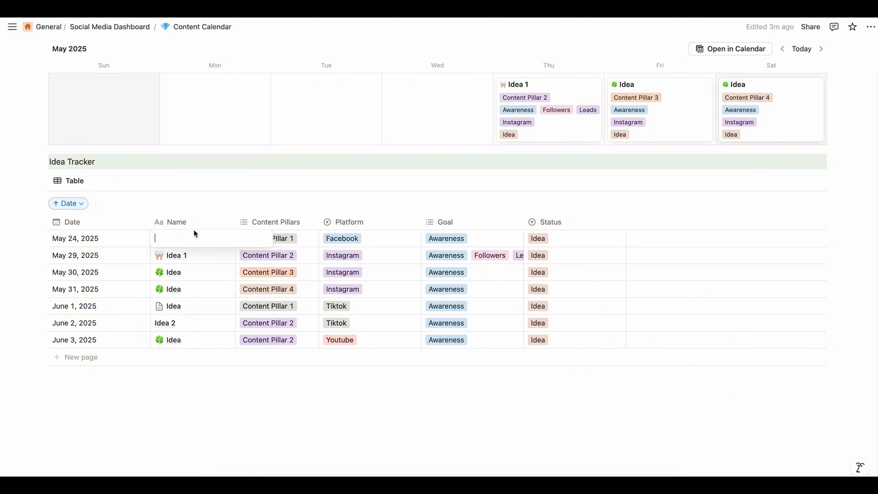
pyautogui.write('Idea 3')
pyautogui.press('Escape')
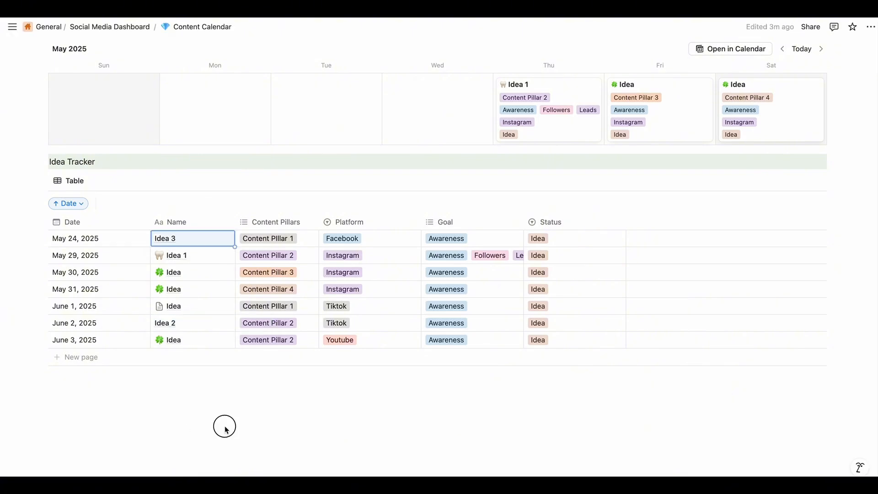
# Add a text line with a green background below the Idea Tracker table, reading Board Views of Idea
pyautogui.click(224, 425)
pyautogui.scroll(-2, 221, 405)
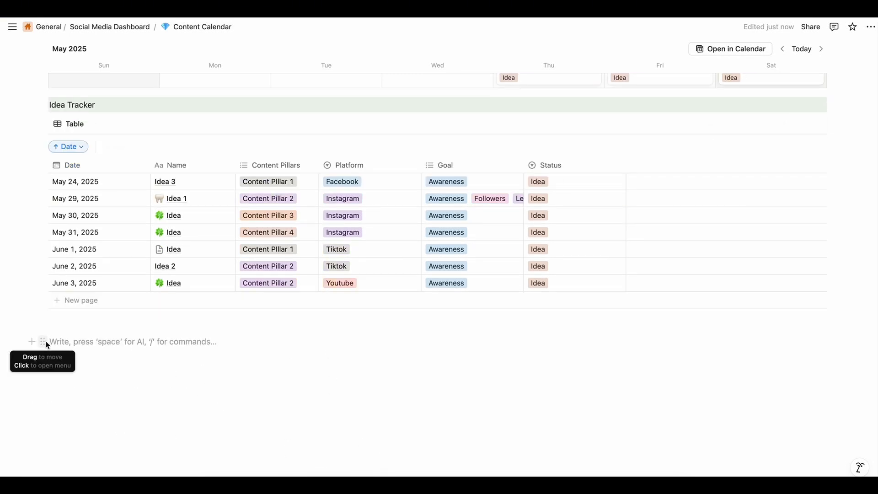
pyautogui.click(43, 341)
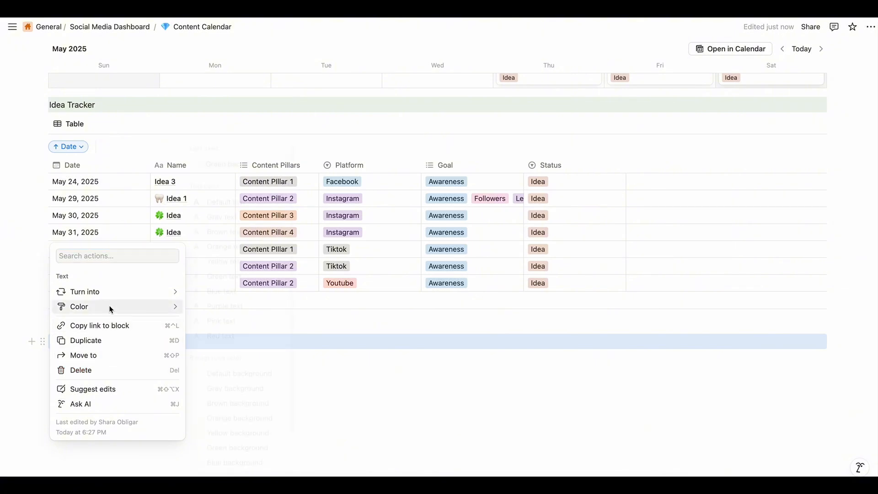
pyautogui.moveTo(110, 308)
pyautogui.click(235, 432)
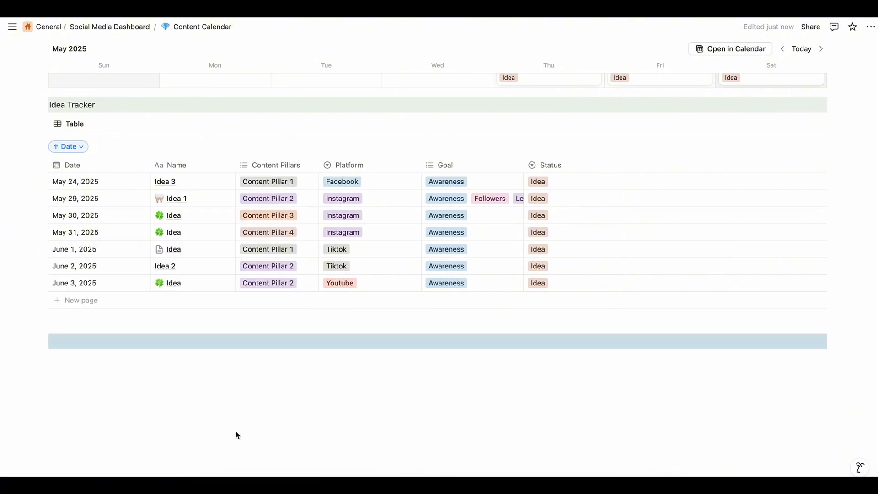
pyautogui.scroll(5, 259, 313)
pyautogui.scroll(-5, 259, 322)
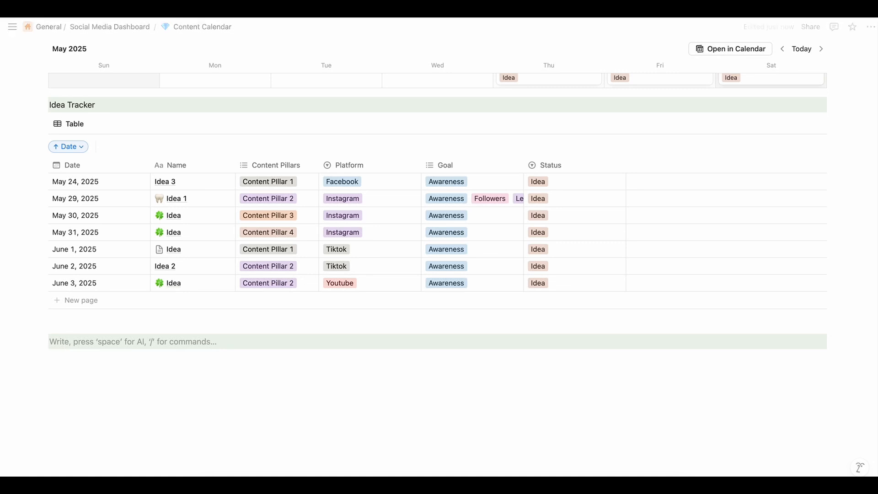
pyautogui.write('Board Views of Idea')
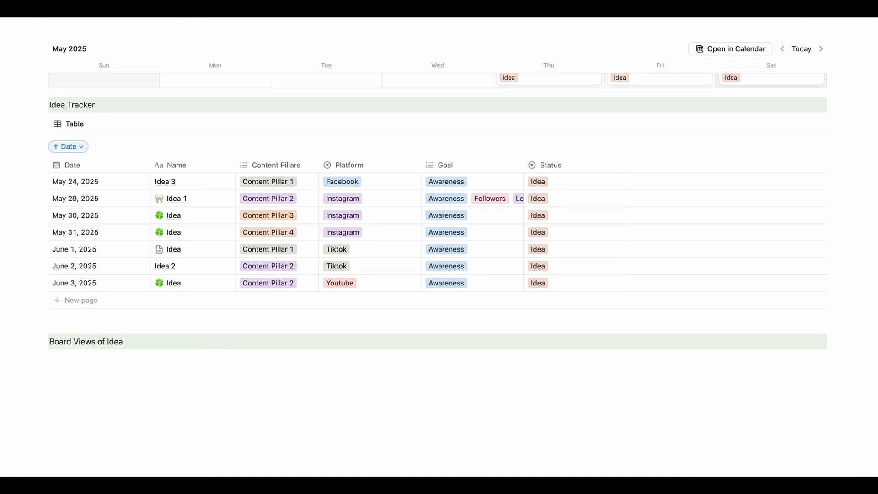
# Insert a board view database directly below the Board Views of Idea line
pyautogui.click(76, 373)
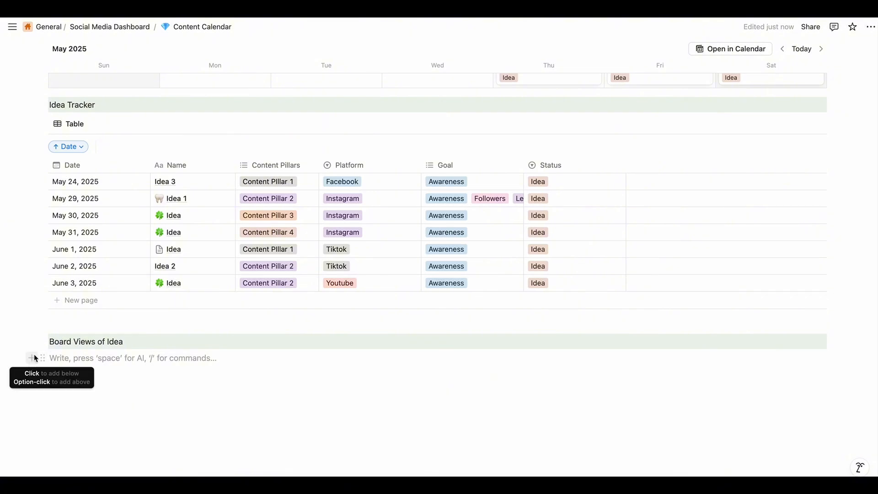
pyautogui.click(54, 341)
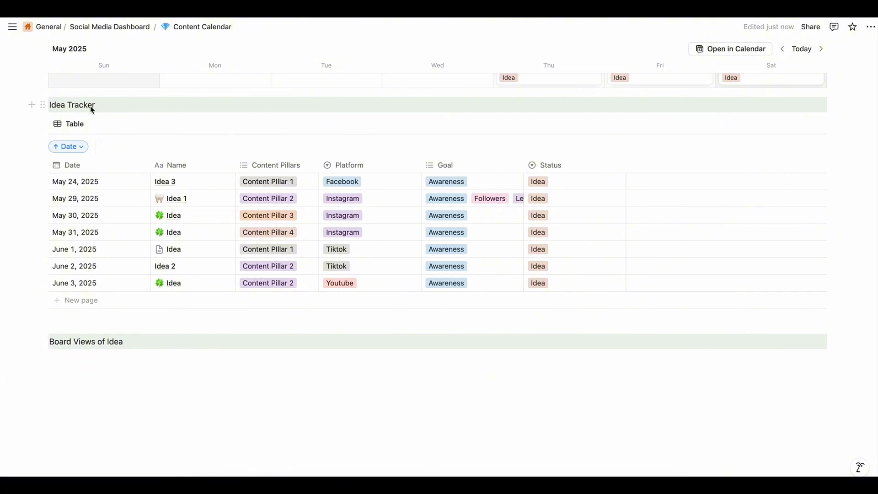
pyautogui.click(30, 358)
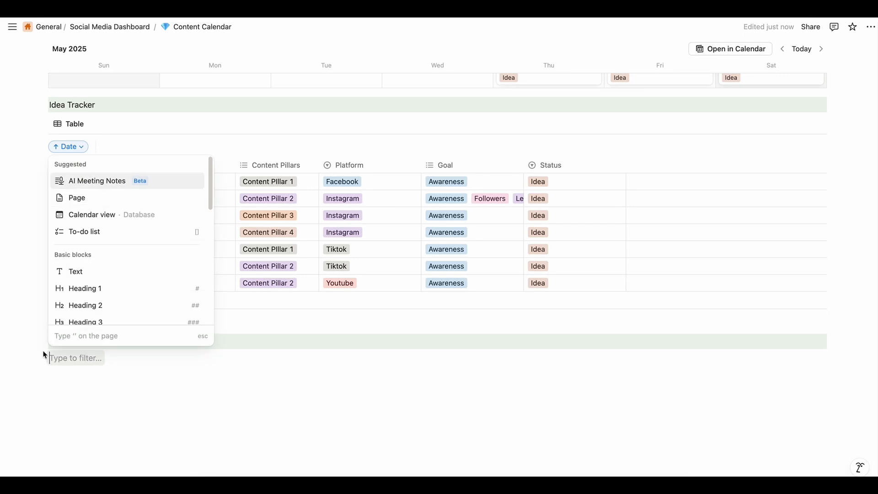
pyautogui.scroll(-10, 131, 281)
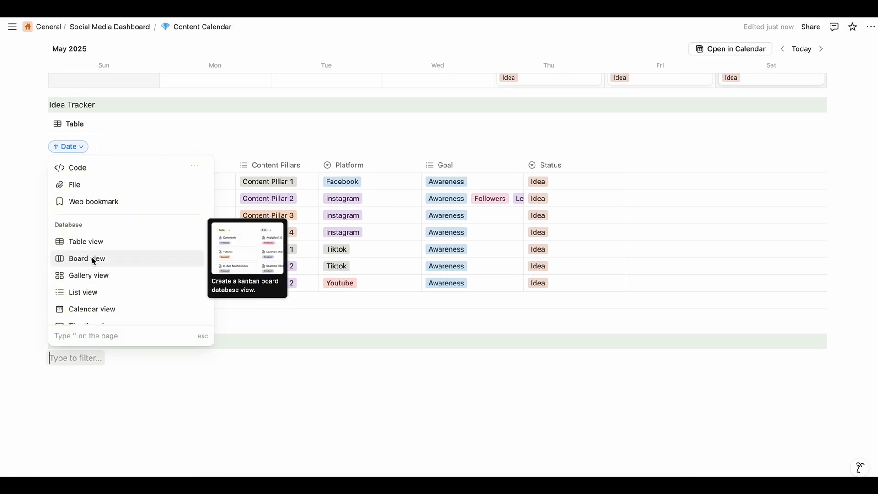
pyautogui.click(93, 259)
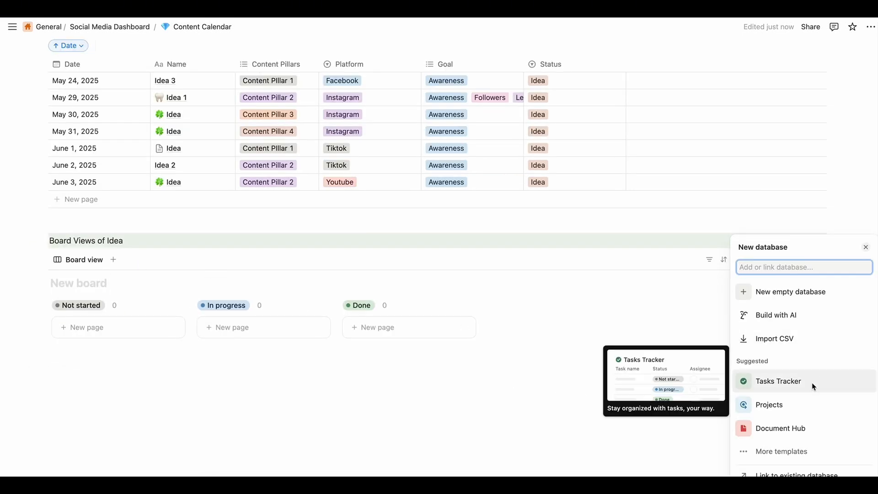
# Link the board to the existing New database of the Content Calendar page as a new board view
pyautogui.click(780, 475)
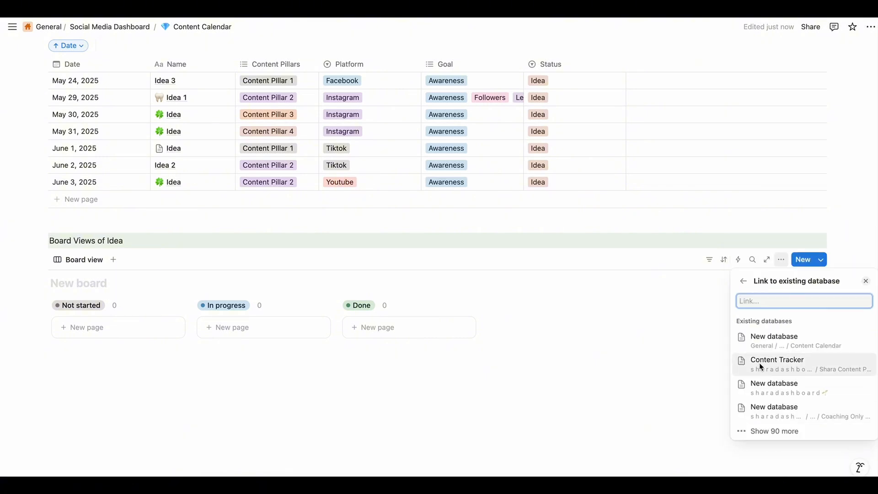
pyautogui.click(776, 344)
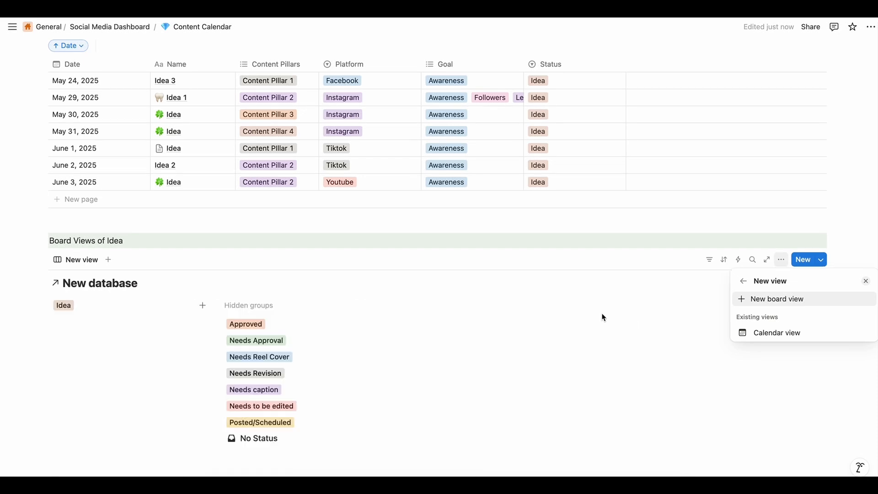
pyautogui.click(574, 355)
pyautogui.scroll(16, 572, 311)
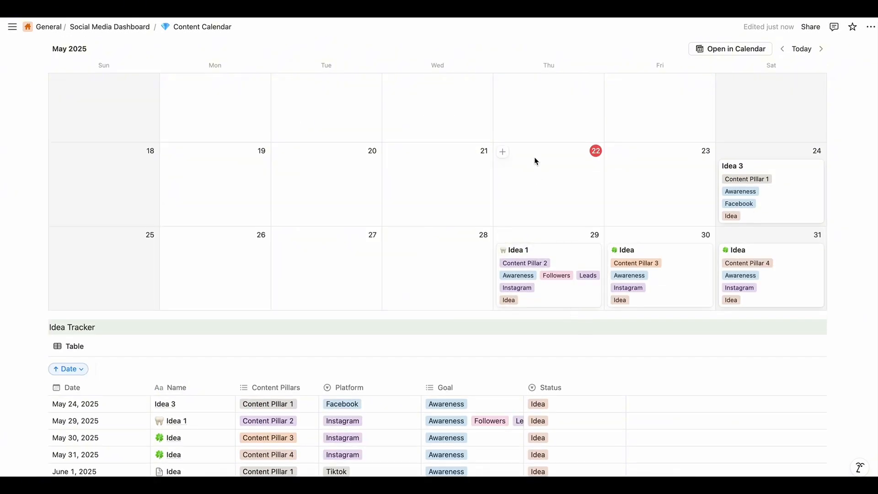
pyautogui.scroll(-18, 503, 279)
pyautogui.scroll(-2, 458, 311)
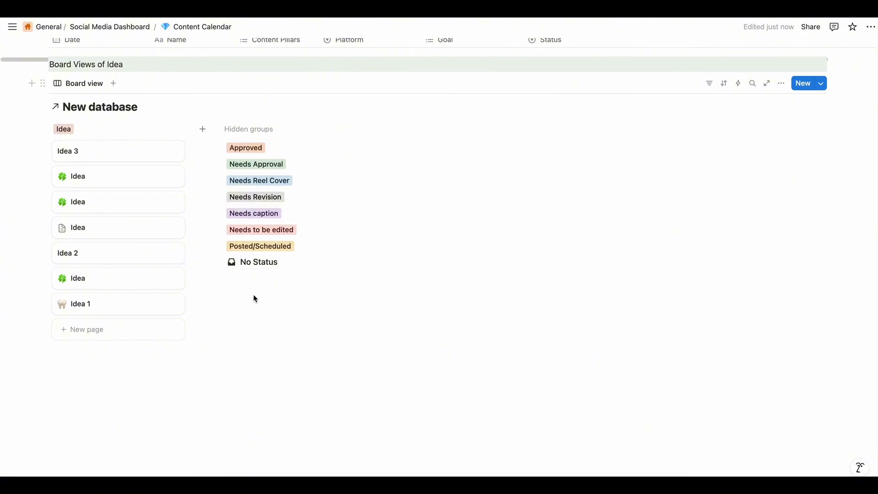
# In the Idea Tracker, set the status of May 29 to Needs to be edited, May 30 to Needs caption and May 31 to Needs Reel Cover
pyautogui.scroll(7, 341, 230)
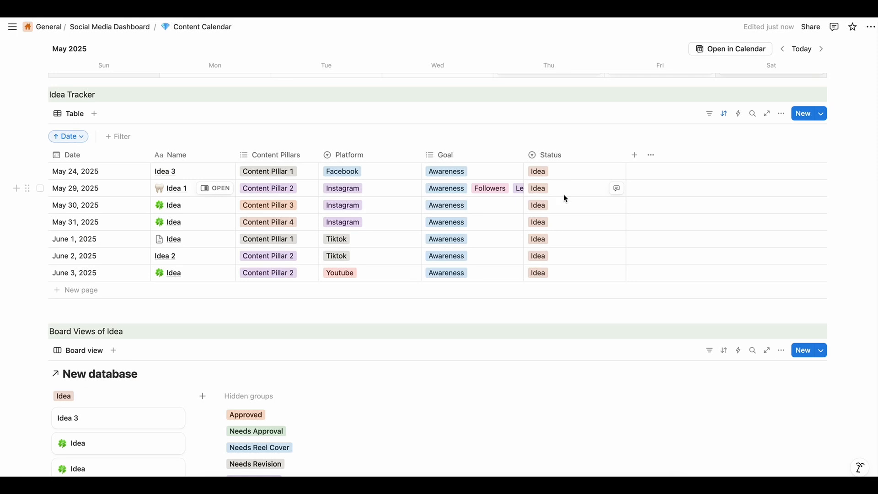
pyautogui.scroll(-2, 564, 194)
pyautogui.click(568, 122)
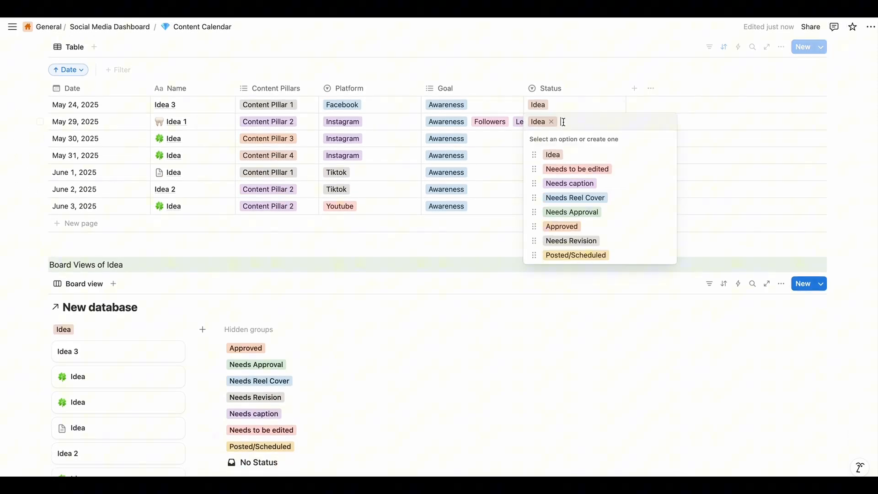
pyautogui.click(577, 170)
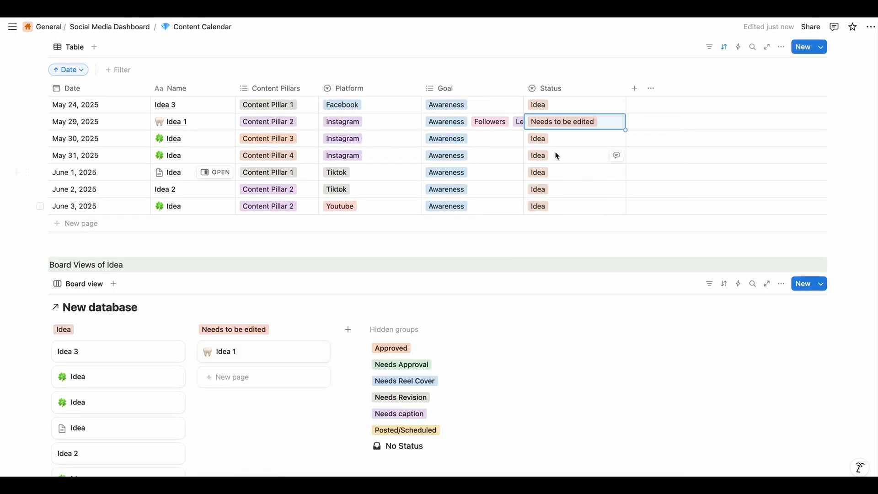
pyautogui.click(569, 144)
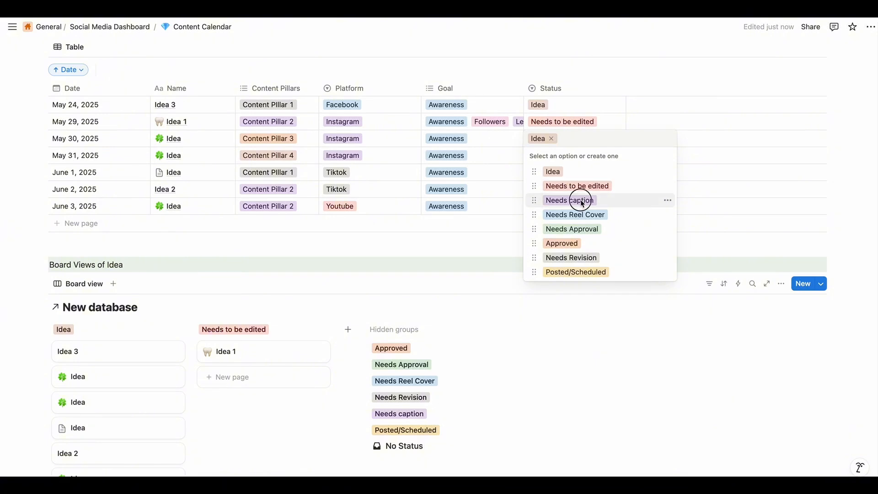
pyautogui.click(581, 198)
pyautogui.click(565, 158)
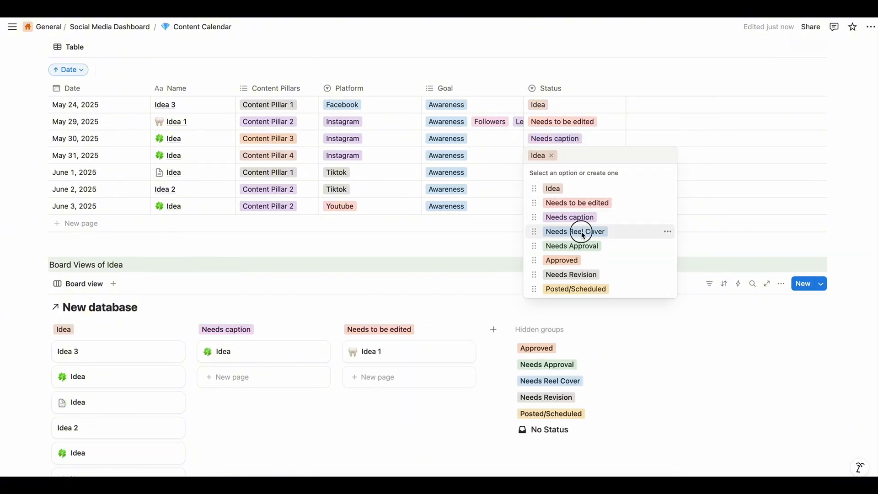
pyautogui.click(580, 230)
# Set the status of June 1 to Needs Approval, June 2 to Needs Revision and June 3 to Posted/Scheduled
pyautogui.click(576, 173)
pyautogui.click(572, 262)
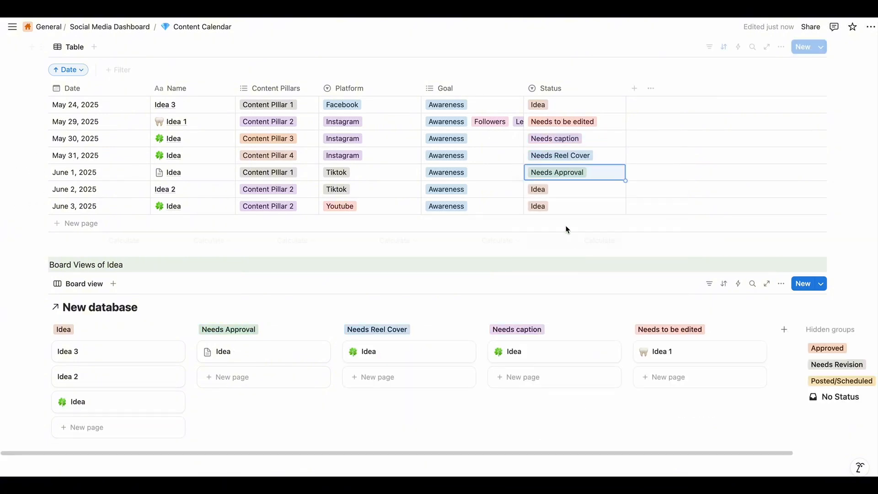
pyautogui.click(558, 189)
pyautogui.click(586, 307)
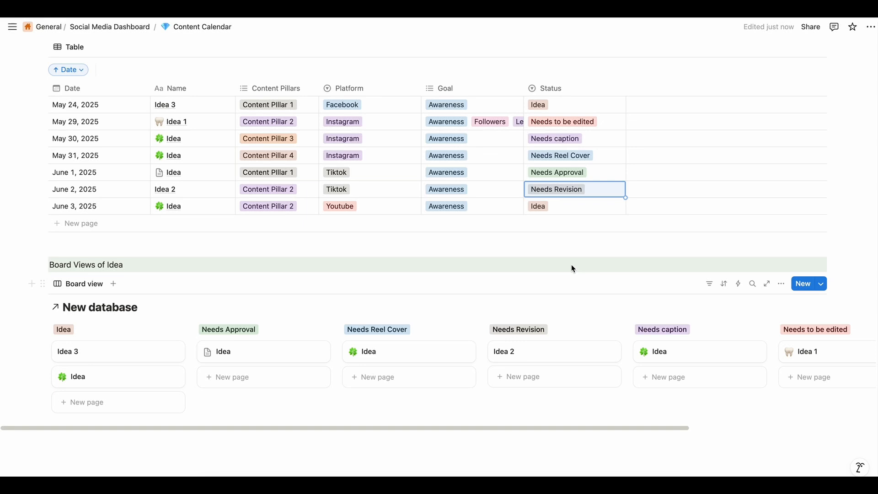
pyautogui.click(565, 204)
pyautogui.click(591, 339)
pyautogui.hscroll(8, 362, 369)
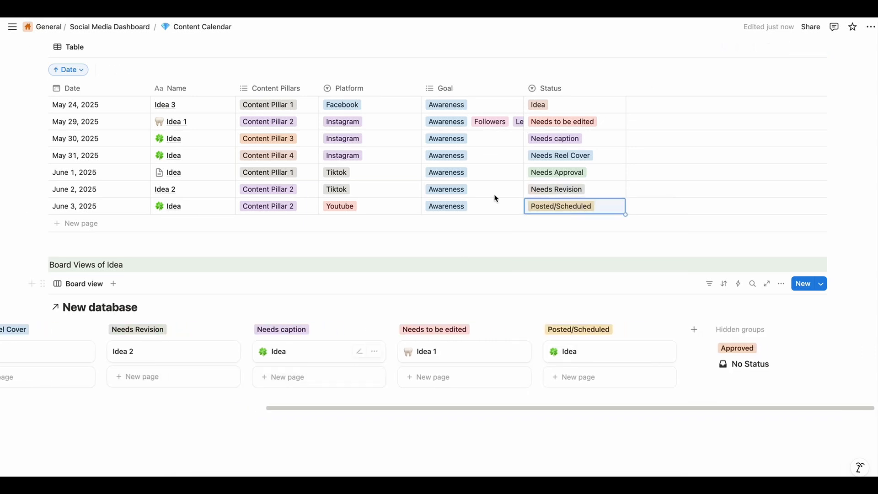
pyautogui.hscroll(-8, 334, 368)
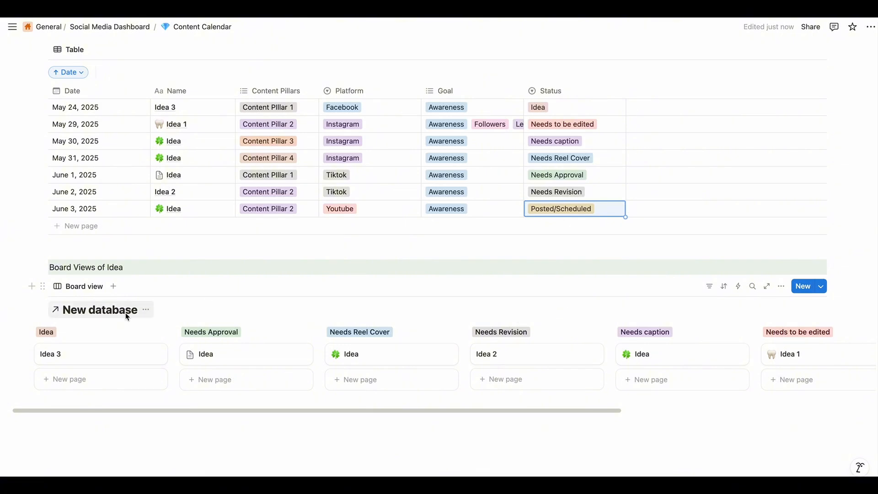
# Hide the New database title above the board
pyautogui.click(145, 310)
pyautogui.click(156, 359)
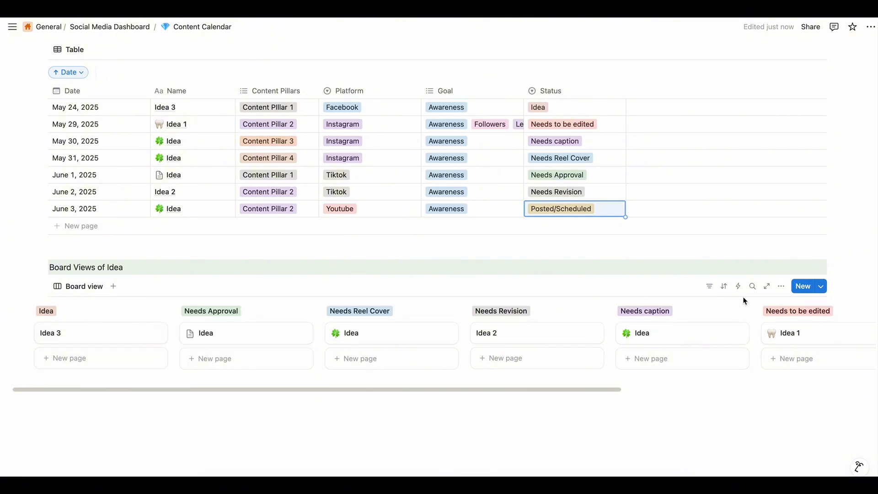
pyautogui.click(781, 287)
pyautogui.click(669, 278)
# Show the Content Pillars, Date, Goal and Platform properties on the board cards
pyautogui.click(780, 287)
pyautogui.click(855, 295)
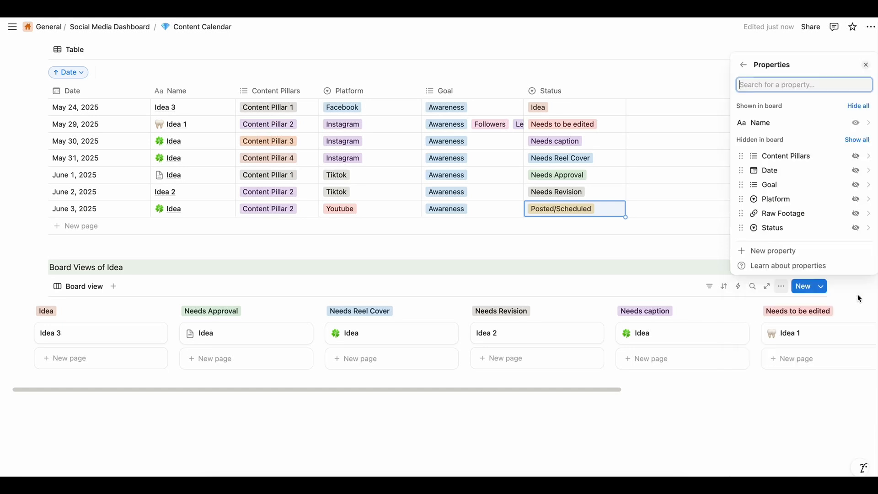
pyautogui.click(856, 156)
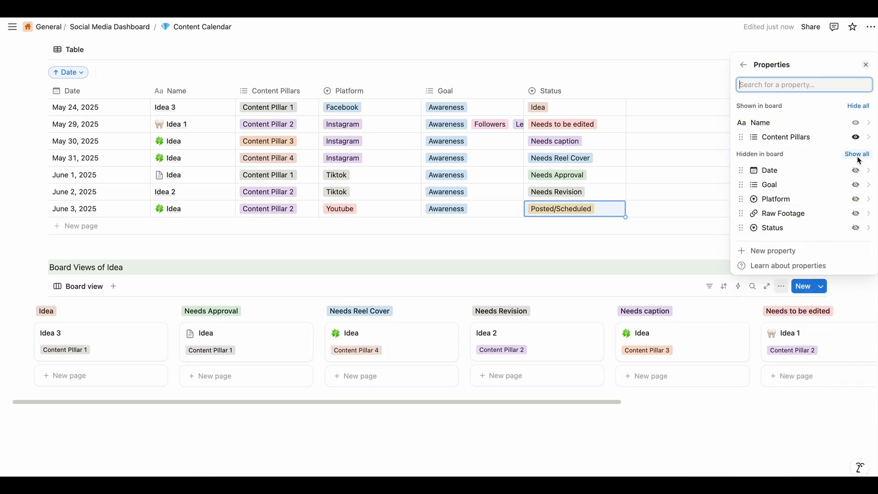
pyautogui.click(855, 171)
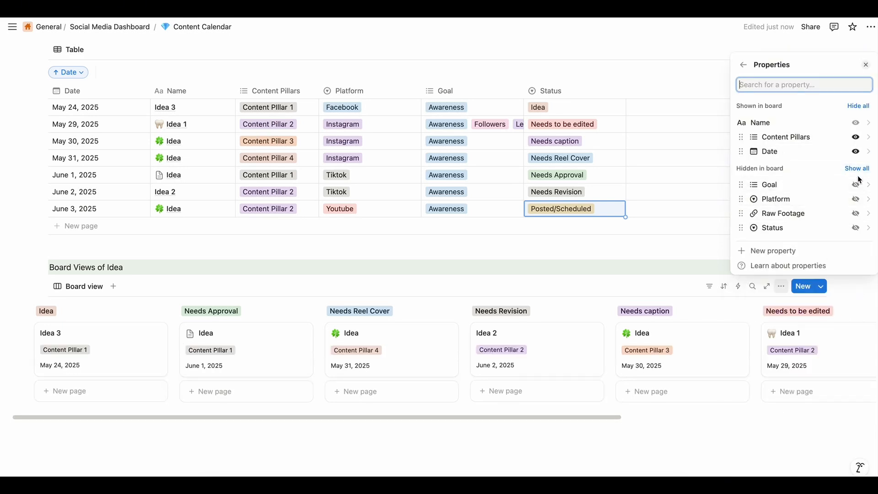
pyautogui.click(856, 185)
pyautogui.click(855, 199)
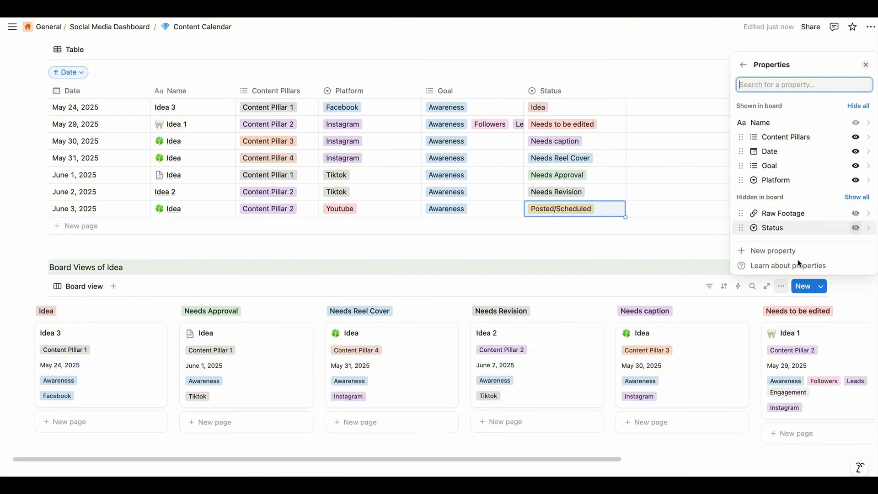
pyautogui.click(559, 295)
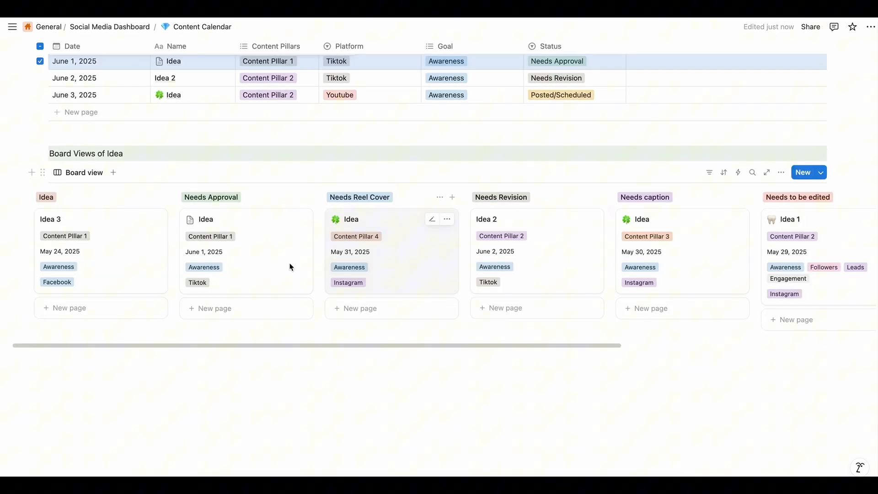
# Move the June 1 Idea card through the Idea and Needs Reel Cover groups into Needs Revision
pyautogui.click(281, 254)
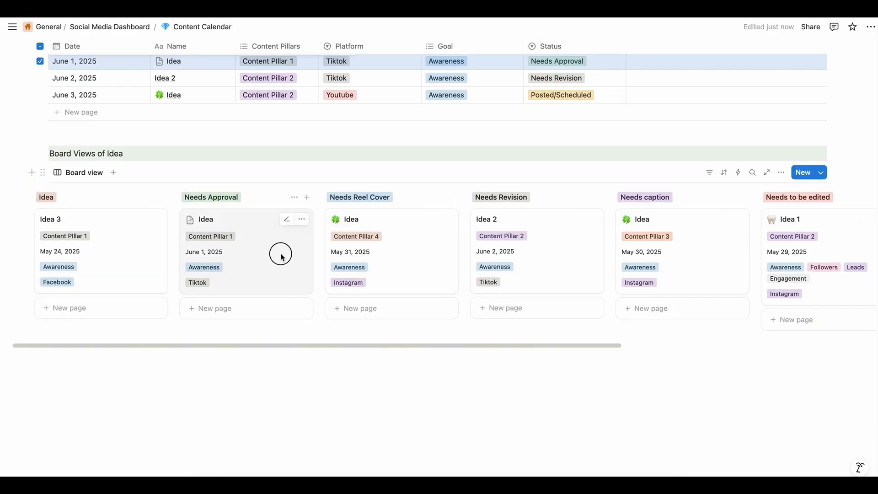
pyautogui.moveTo(280, 254); pyautogui.dragTo(109, 237)
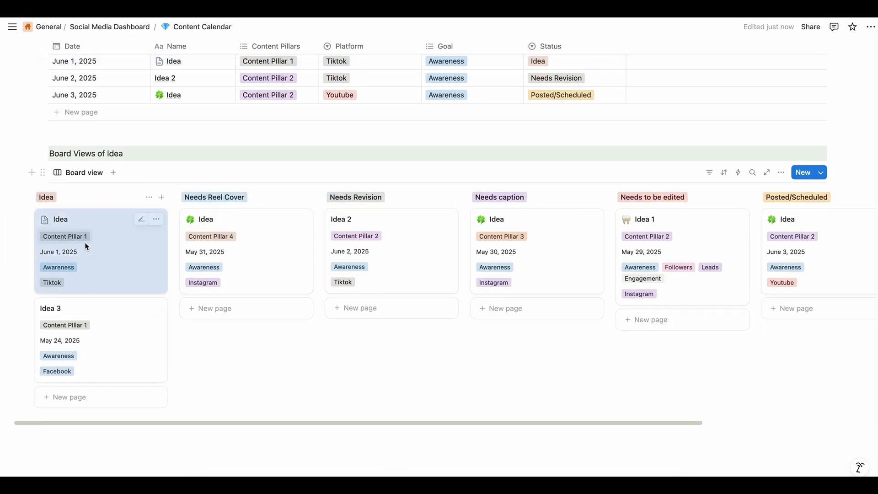
pyautogui.click(202, 353)
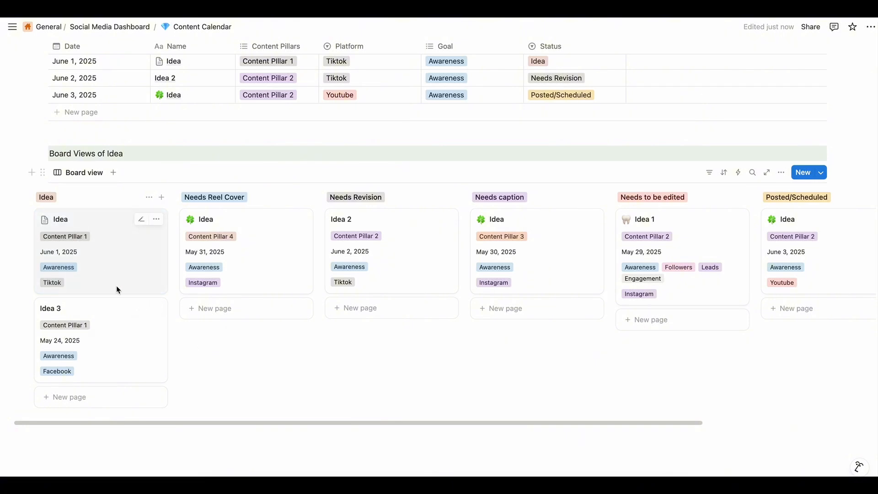
pyautogui.moveTo(130, 264); pyautogui.dragTo(229, 293)
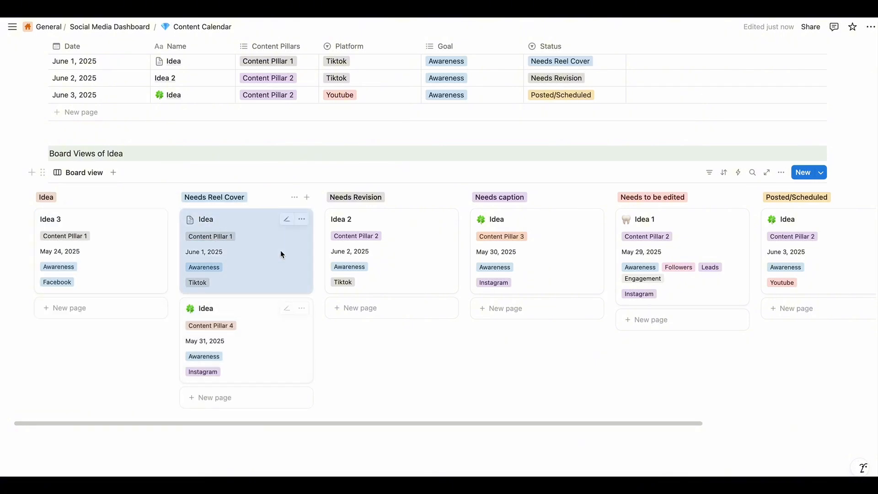
pyautogui.moveTo(281, 250); pyautogui.dragTo(386, 234)
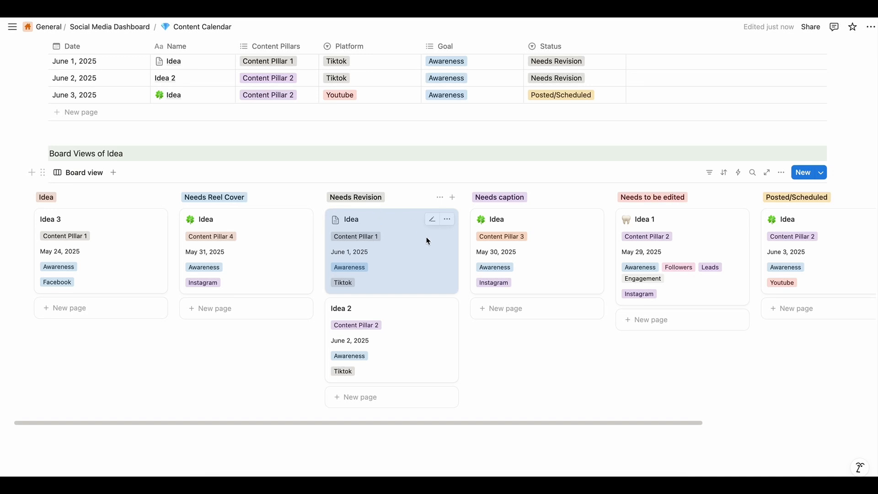
# Reorder the board groups as Idea, Needs to be edited, Needs caption, Needs Reel Cover, Needs Revision and Posted/Scheduled
pyautogui.scroll(1, 407, 309)
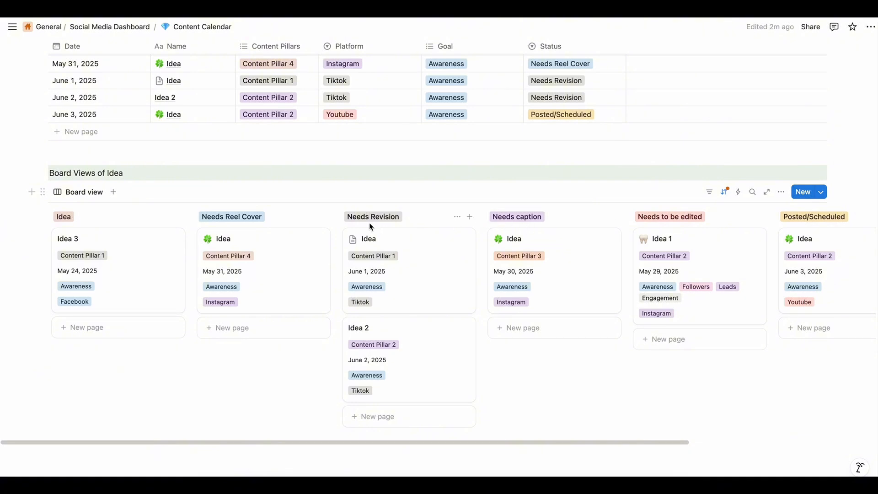
pyautogui.click(511, 222)
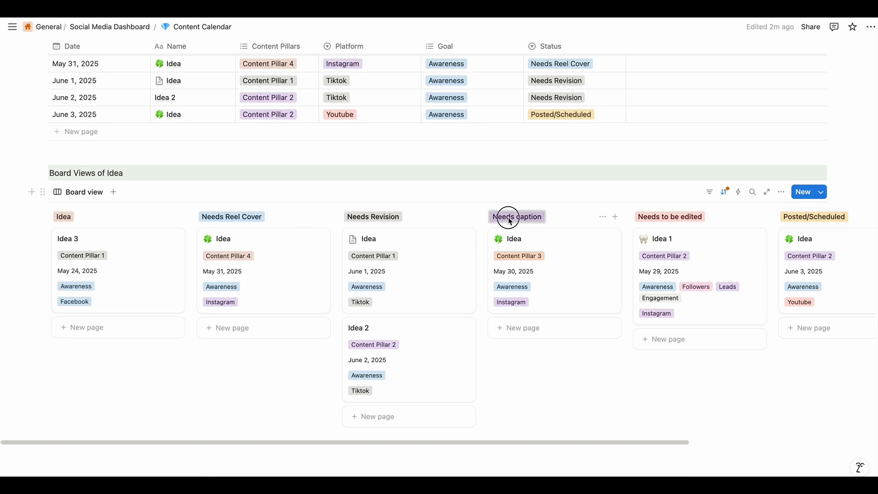
pyautogui.moveTo(510, 221); pyautogui.dragTo(375, 218)
pyautogui.moveTo(666, 217); pyautogui.dragTo(278, 229)
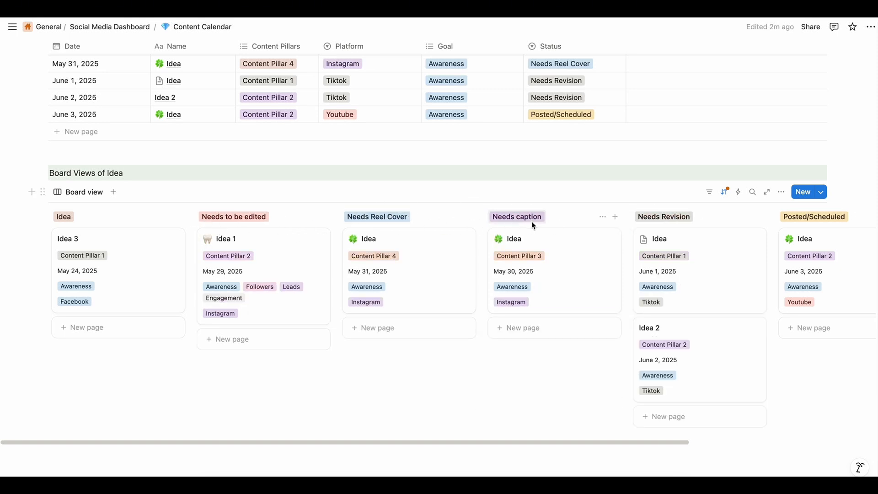
pyautogui.moveTo(533, 225); pyautogui.dragTo(402, 226)
pyautogui.hscroll(5, 588, 265)
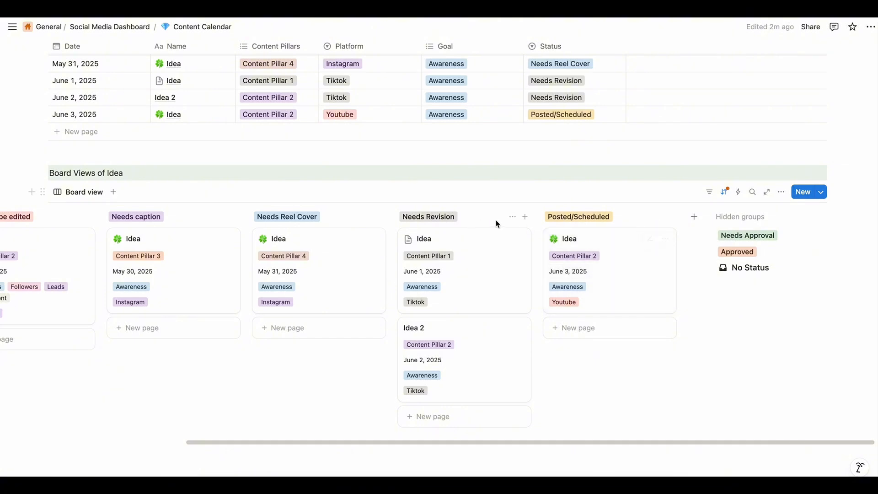
pyautogui.moveTo(608, 362); pyautogui.dragTo(277, 361)
pyautogui.hscroll(-5, 277, 361)
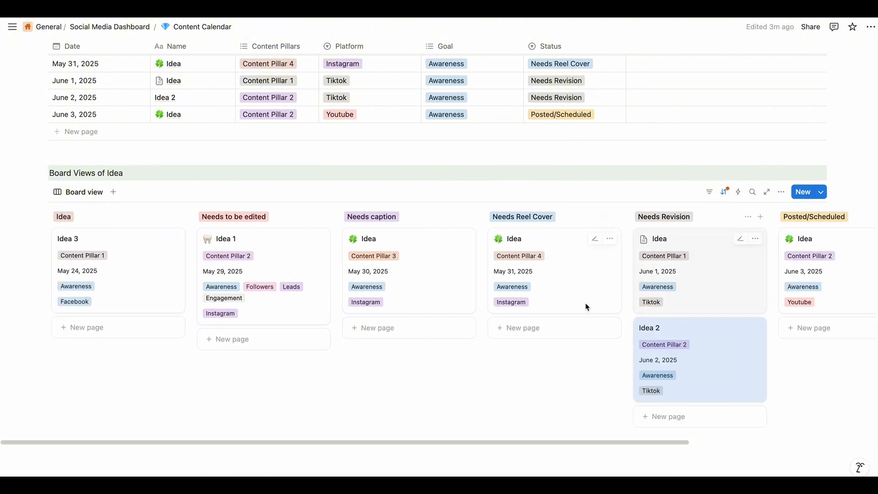
pyautogui.click(306, 370)
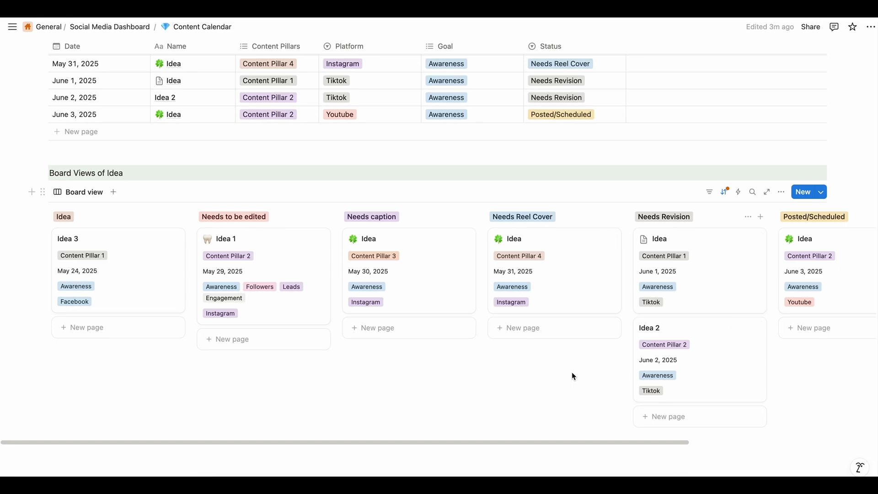
# Review the Content Calendar page, comparing the calendar view, the Idea Tracker table and the status board of ideas
pyautogui.scroll(15, 572, 376)
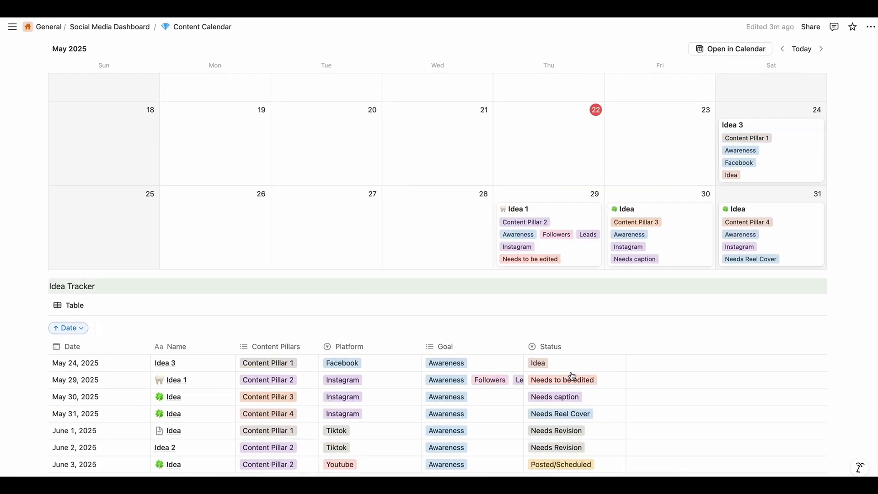
pyautogui.scroll(4, 572, 376)
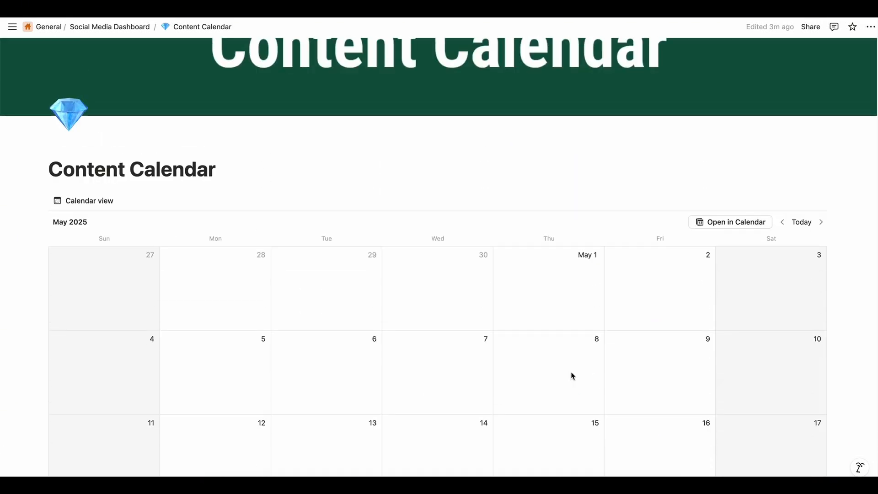
pyautogui.scroll(-20, 572, 376)
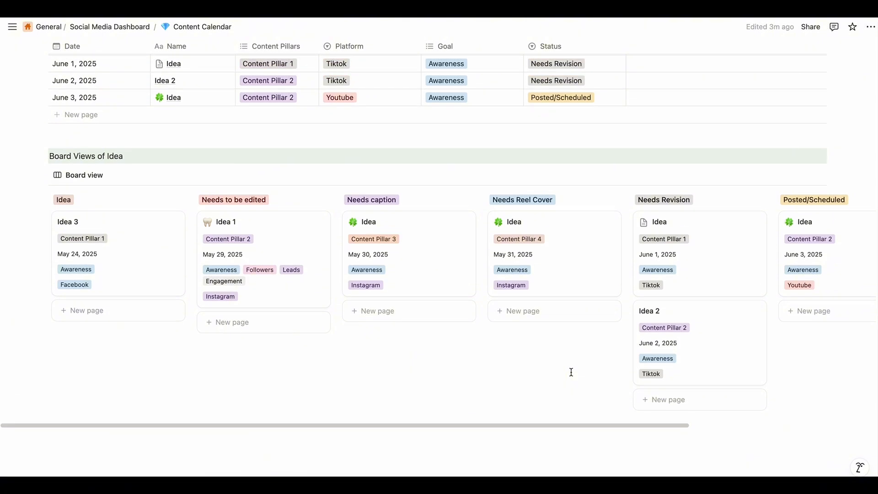
pyautogui.scroll(8, 571, 372)
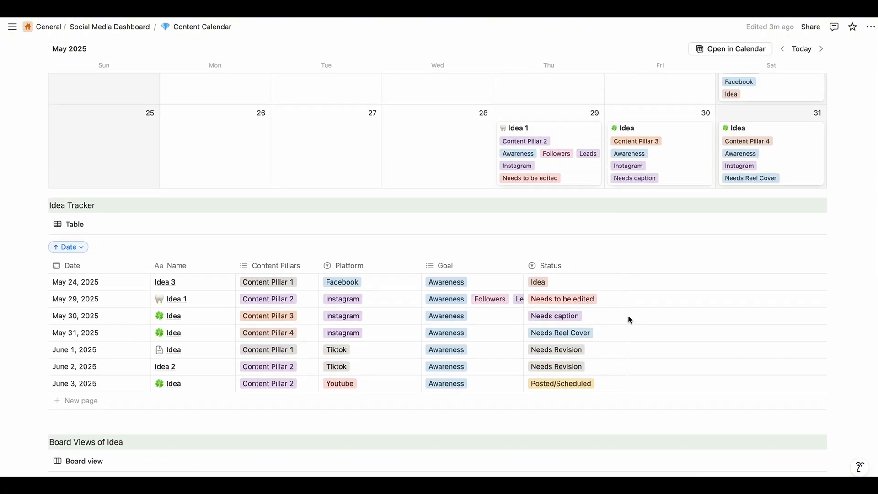
pyautogui.scroll(-5, 629, 320)
pyautogui.scroll(3, 629, 316)
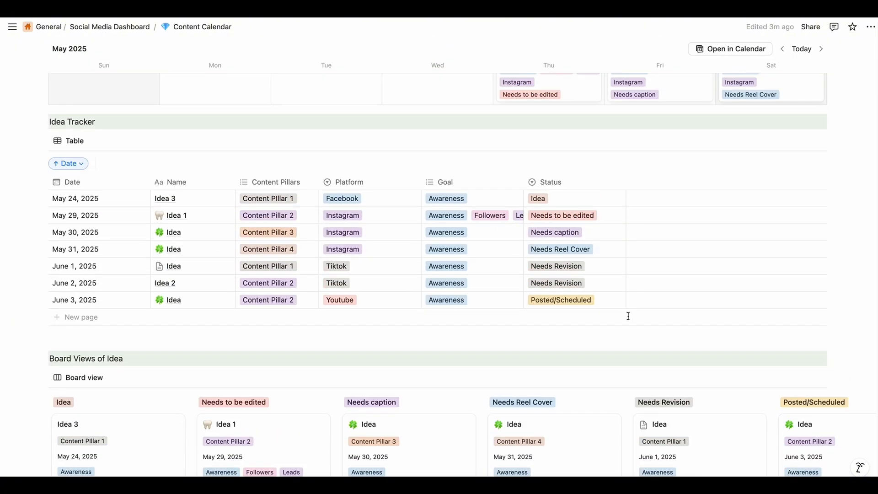
pyautogui.scroll(10, 628, 316)
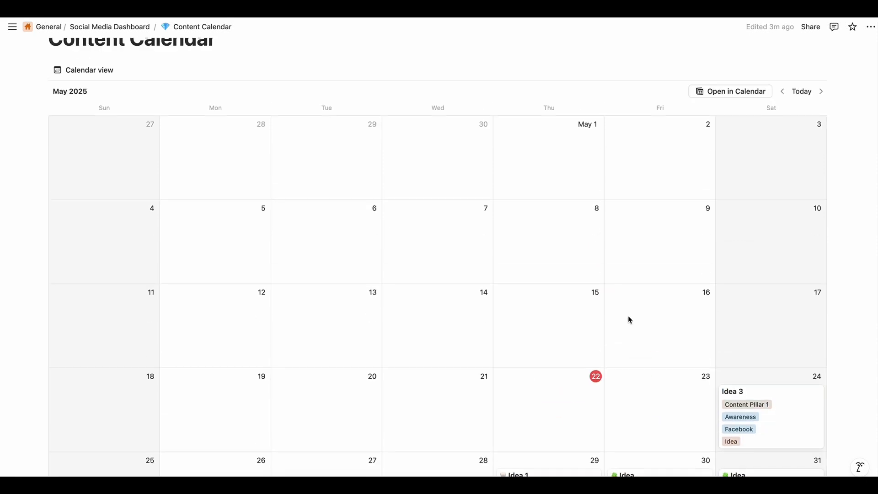
pyautogui.scroll(3, 629, 317)
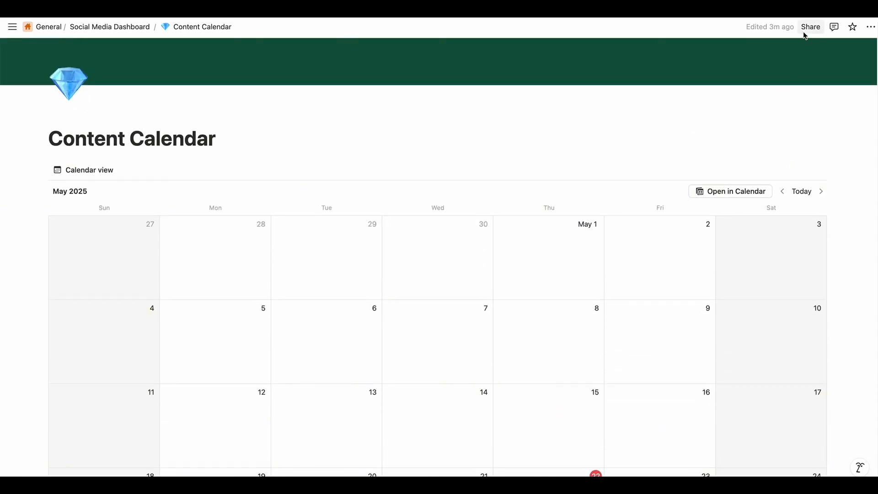
# Invite the collaborator's e-mail to the Content Calendar page with Can edit access, and upgrade that guest to member
pyautogui.click(806, 28)
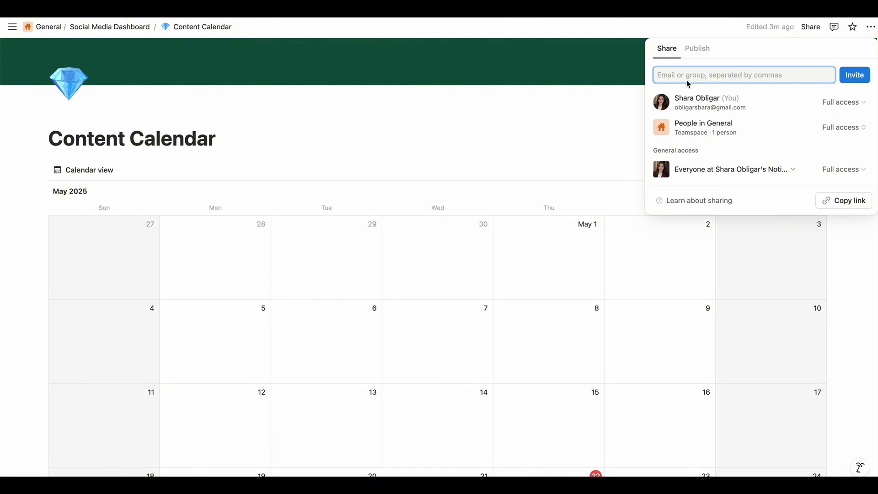
pyautogui.write('socialwtshara')
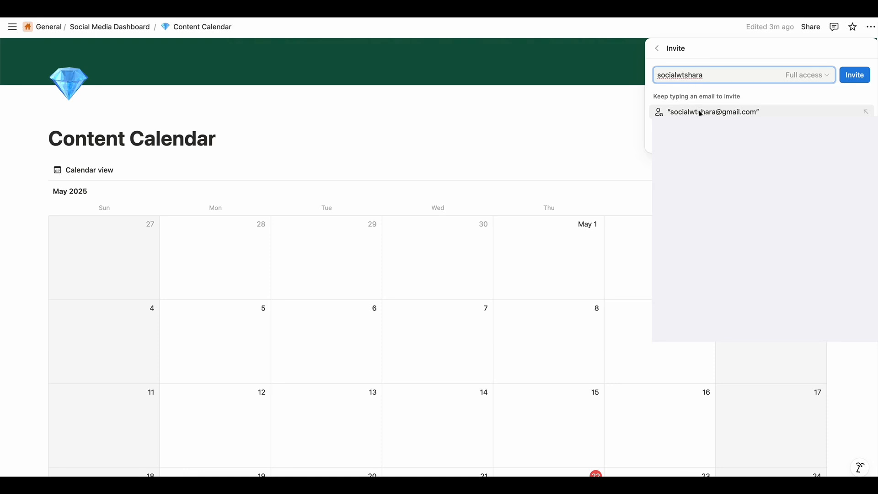
pyautogui.click(782, 112)
pyautogui.click(806, 75)
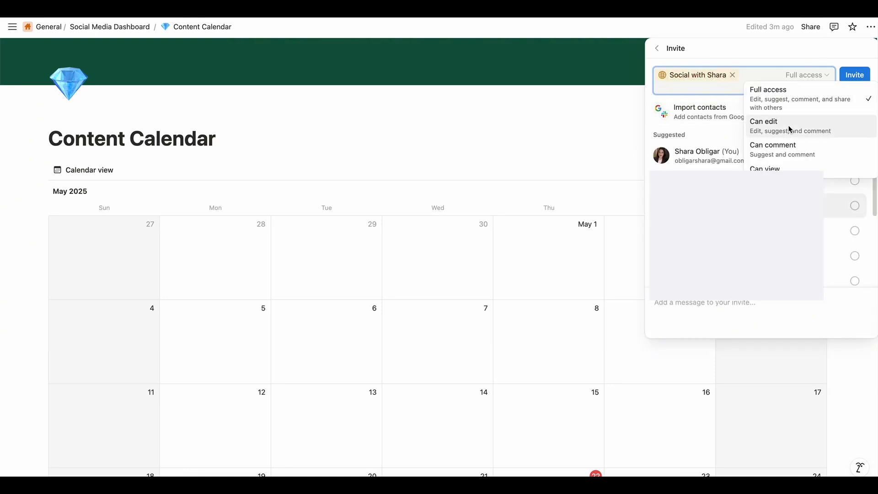
pyautogui.click(789, 129)
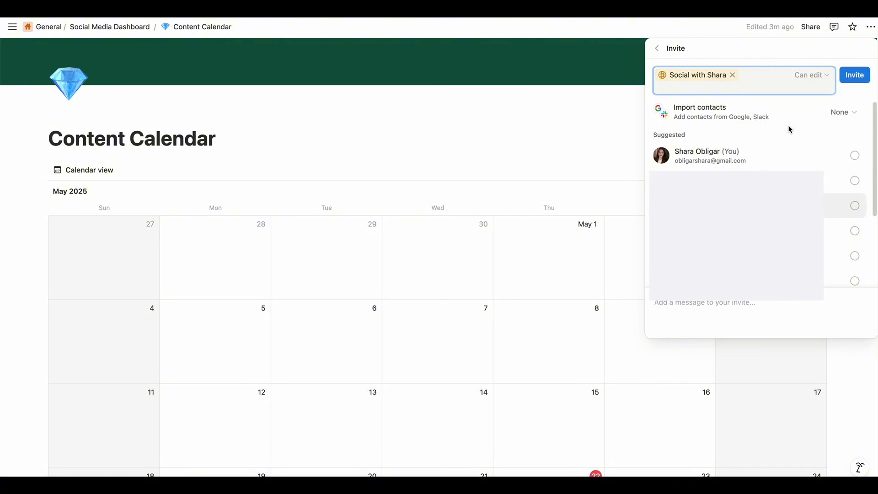
pyautogui.click(848, 75)
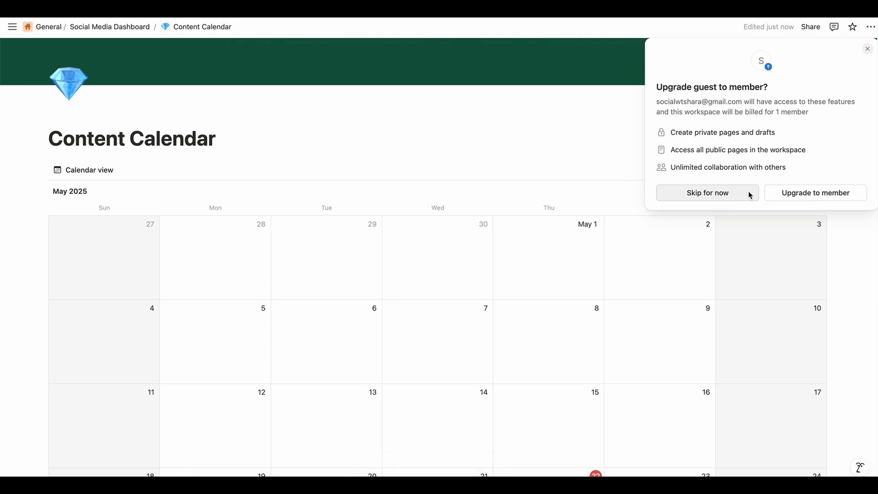
pyautogui.click(798, 193)
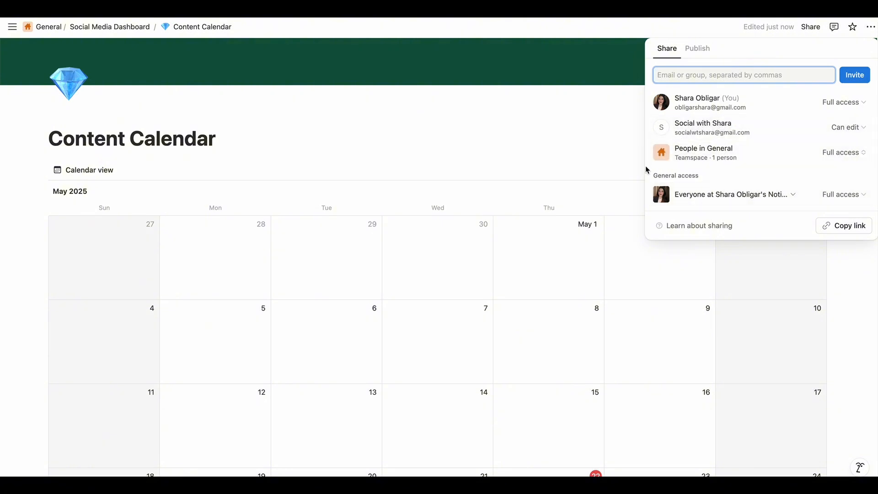
pyautogui.click(474, 120)
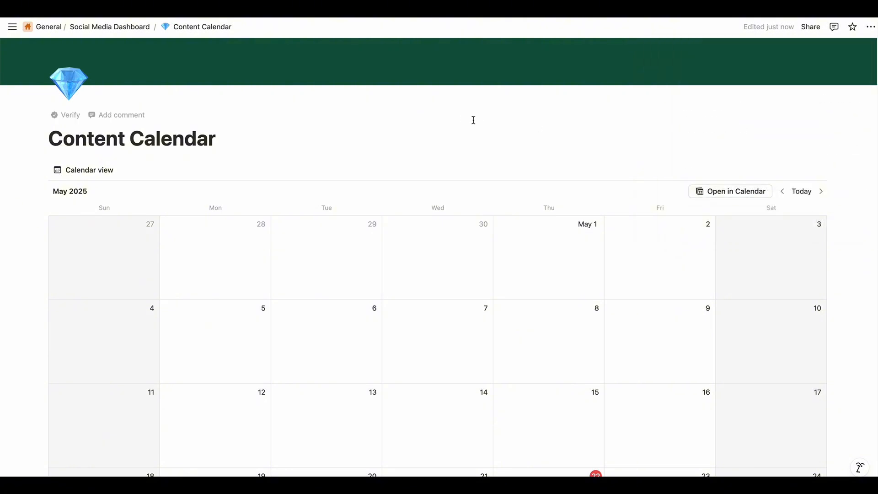
pyautogui.scroll(-5, 402, 237)
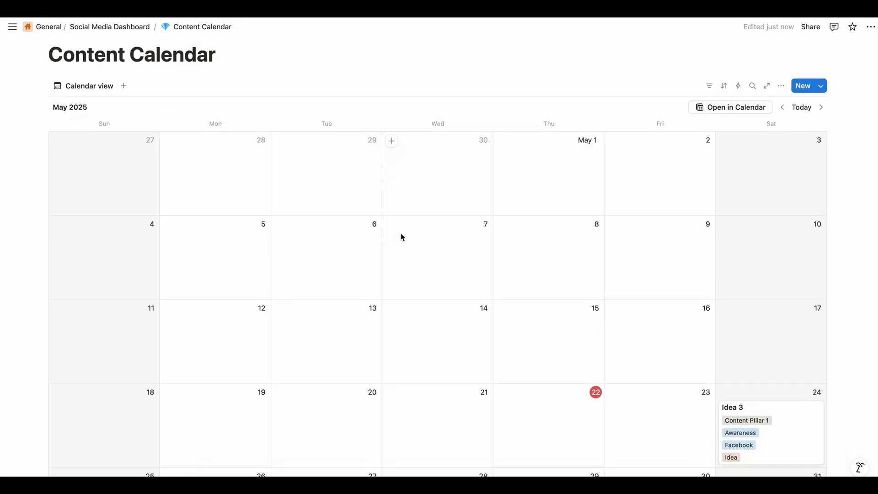
pyautogui.scroll(-1, 402, 235)
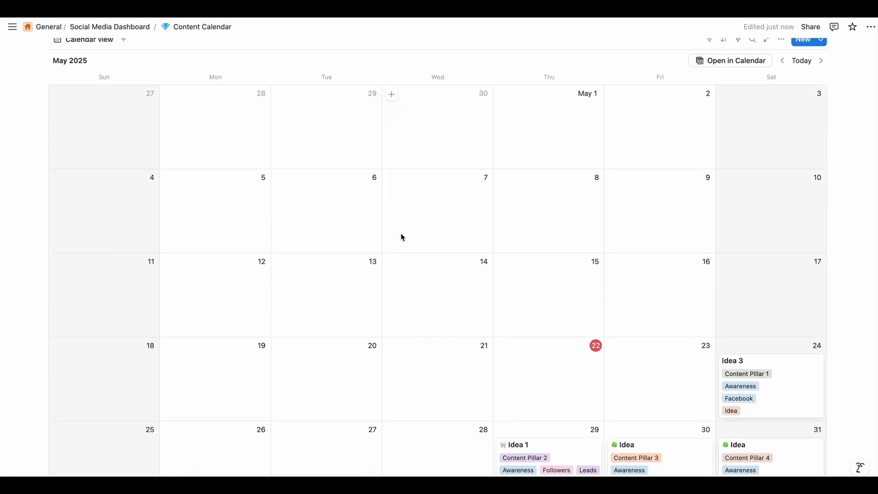